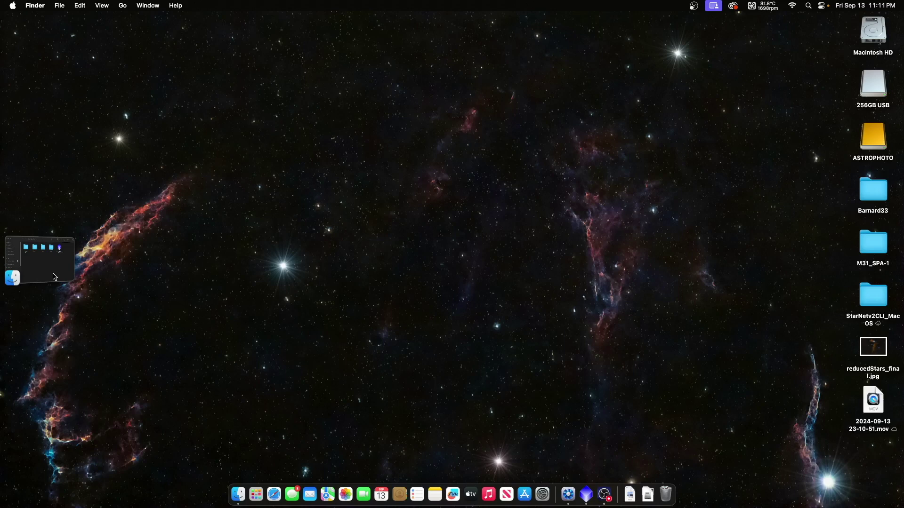
Step: Look through the IC 434_Dwarf2 folder and the lights subfolder of Barnard33, and close both folder windows
click(55, 277)
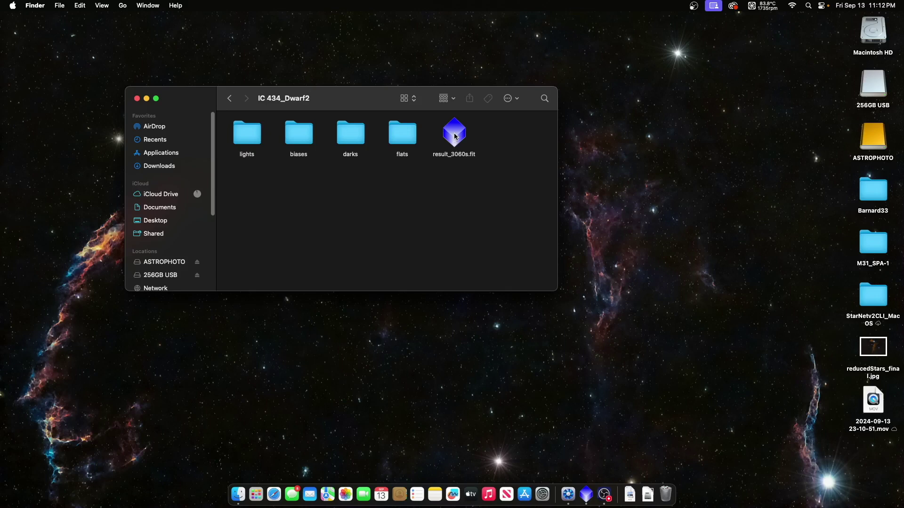
double_click(873, 193)
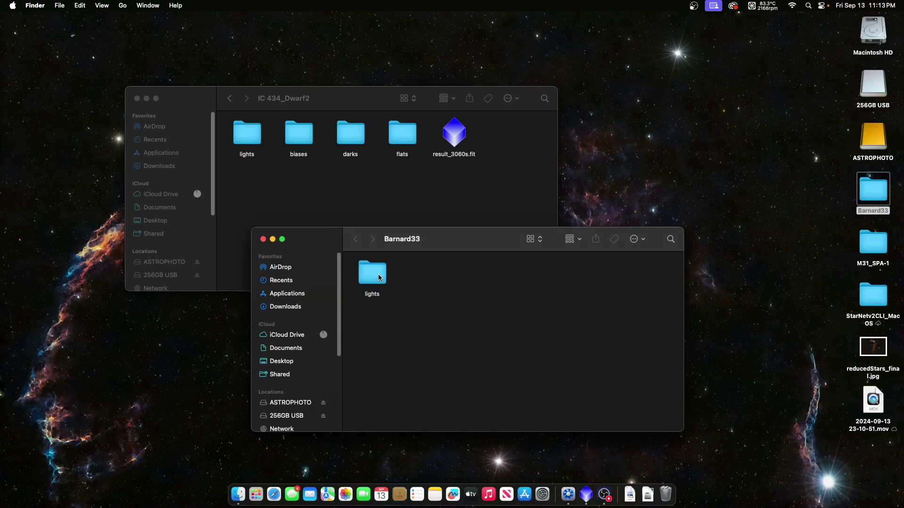
double_click(380, 277)
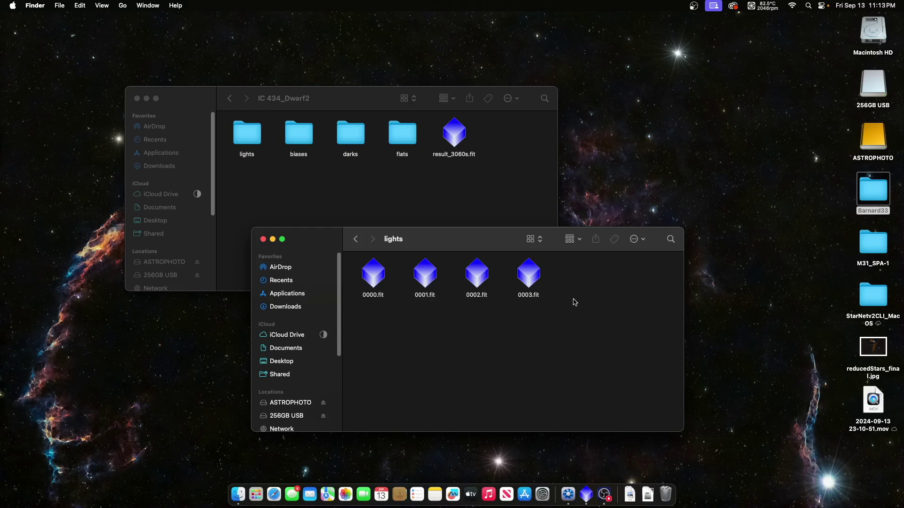
click(356, 240)
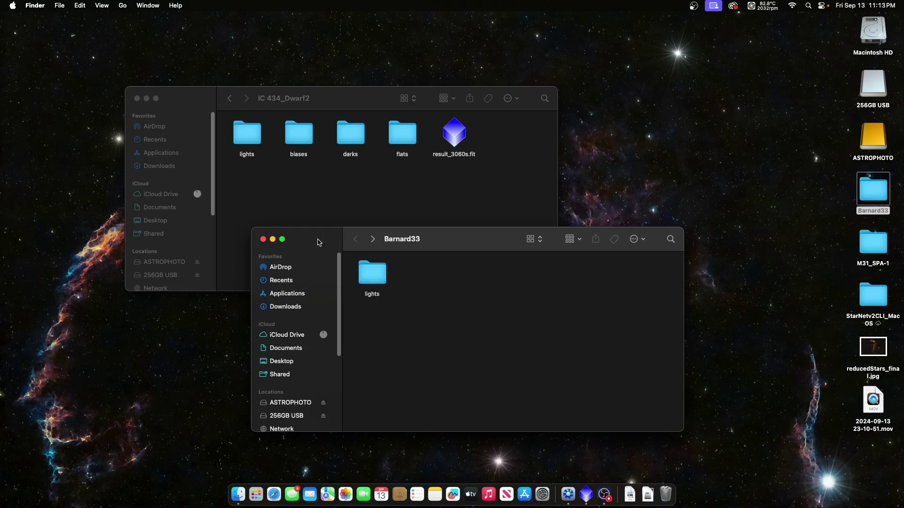
click(263, 239)
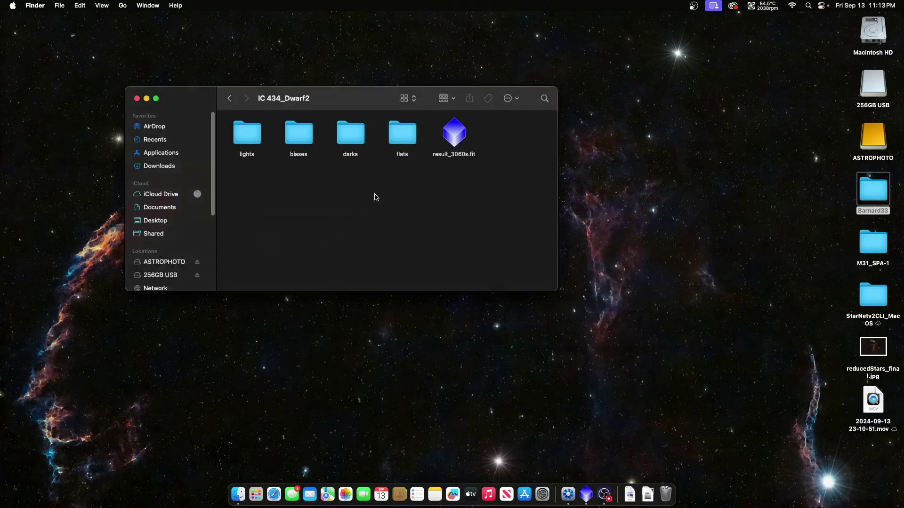
click(137, 99)
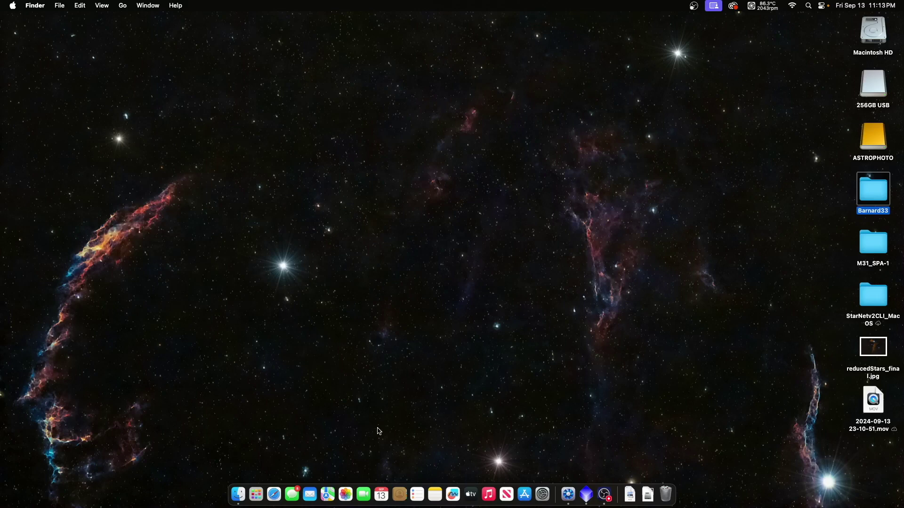
Step: Launch Siril and dismiss its software update notice
click(260, 492)
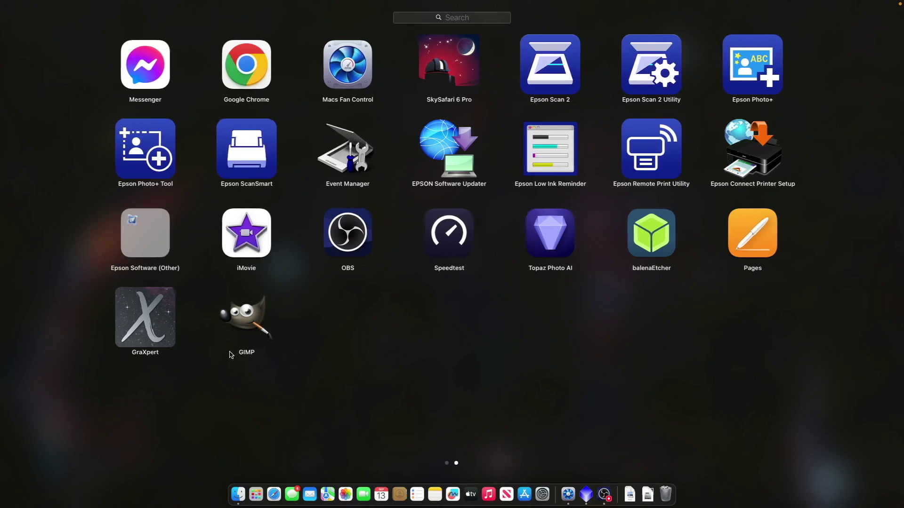
scroll(232, 346, left, 5)
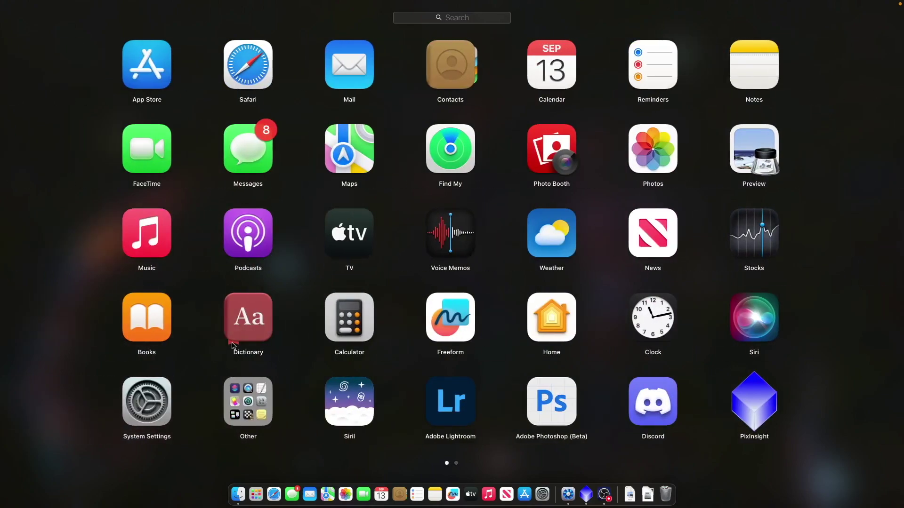
click(355, 409)
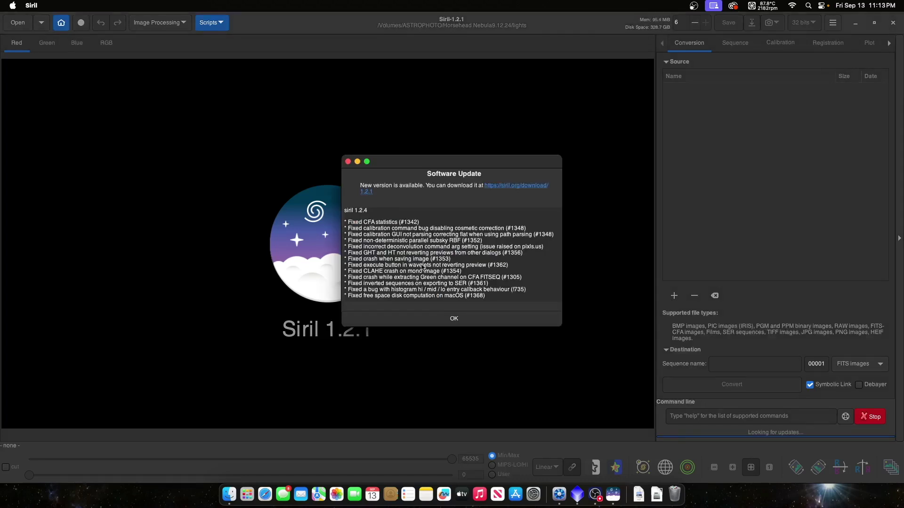
click(453, 320)
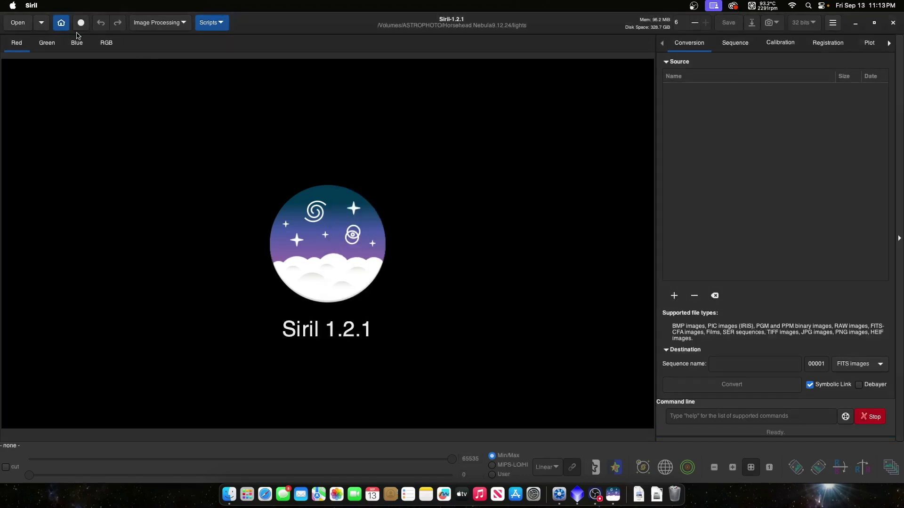
Step: Set the Barnard33 folder on the Desktop as the working directory and run the OSC_Preprocessing_WithoutDBF script
click(61, 26)
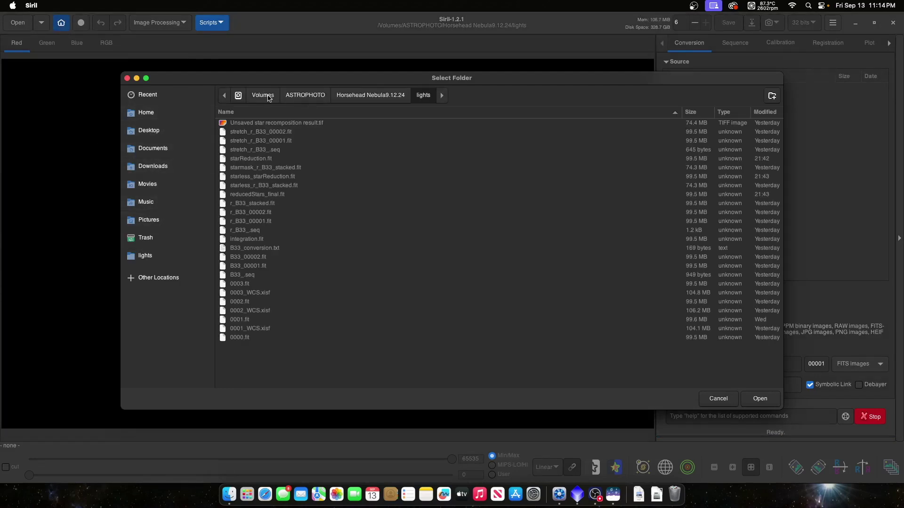
click(150, 133)
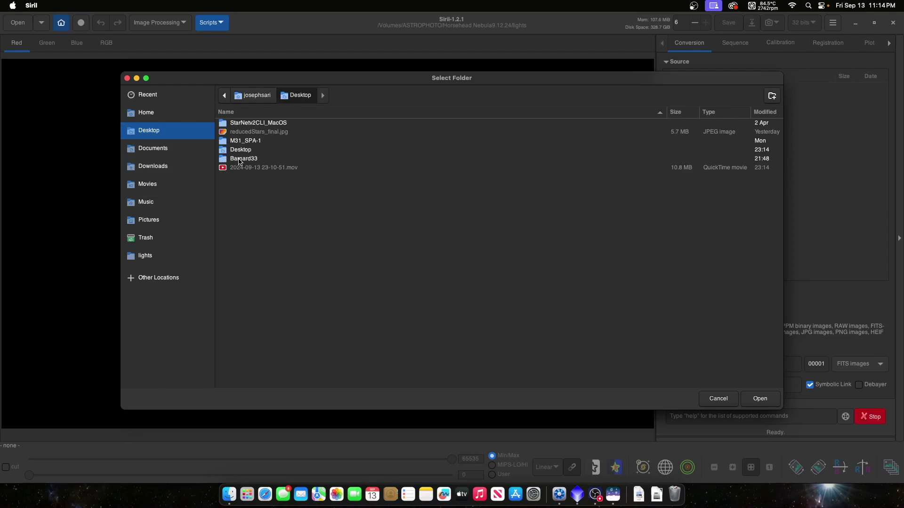
double_click(239, 160)
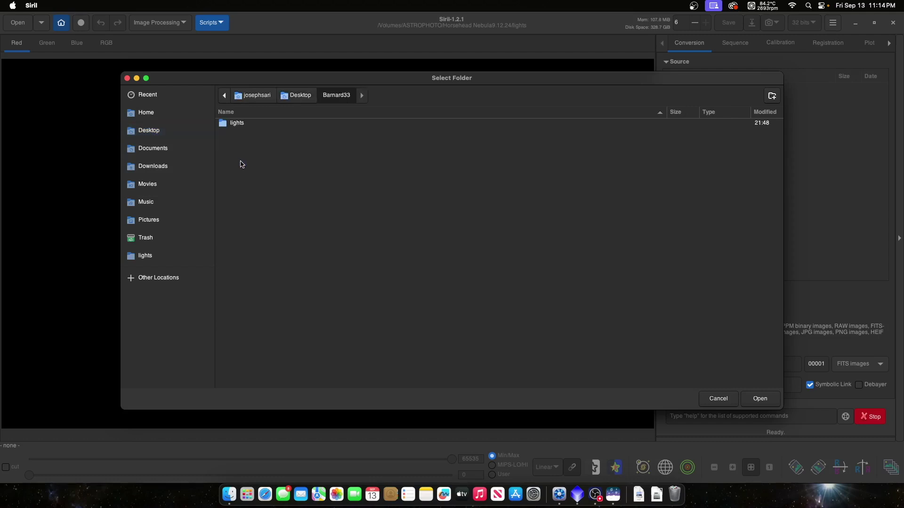
click(771, 401)
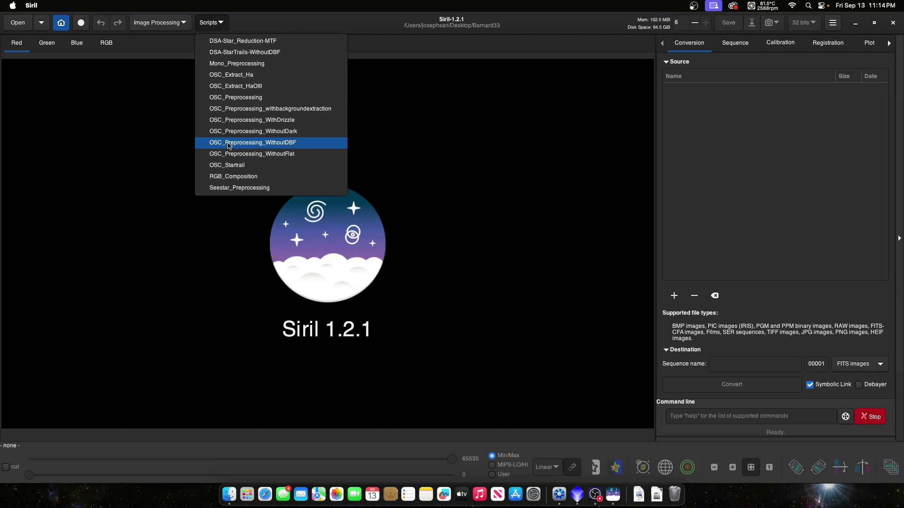
click(289, 144)
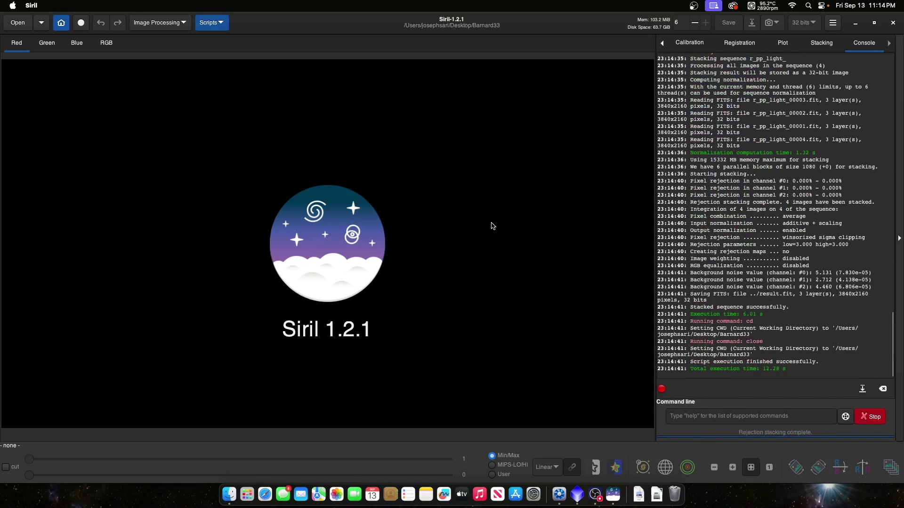
Step: Preview the stacked result.fit in the AutoStretch display mode with unlinked channels, and close Siril
click(17, 23)
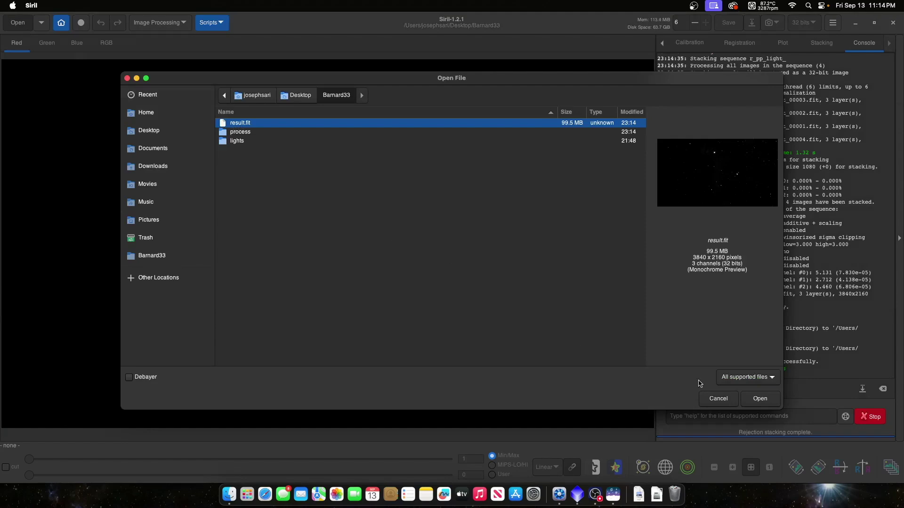
click(760, 399)
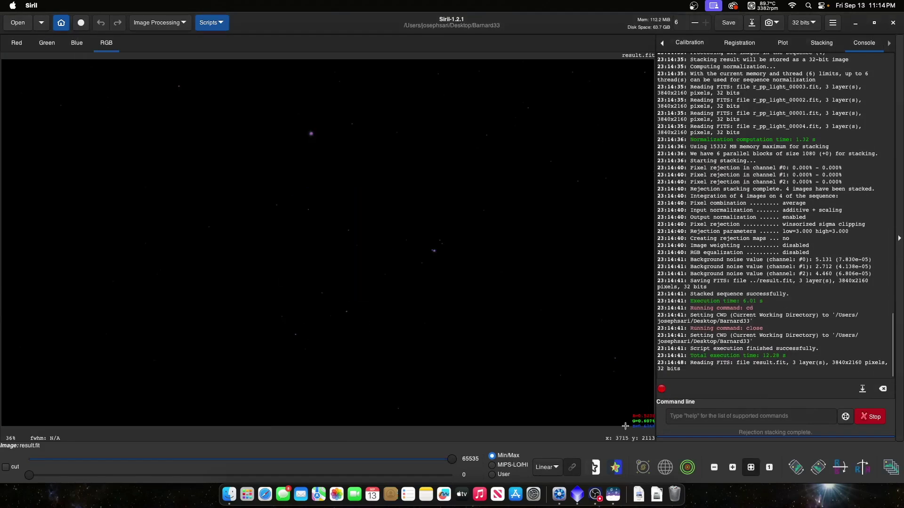
click(555, 467)
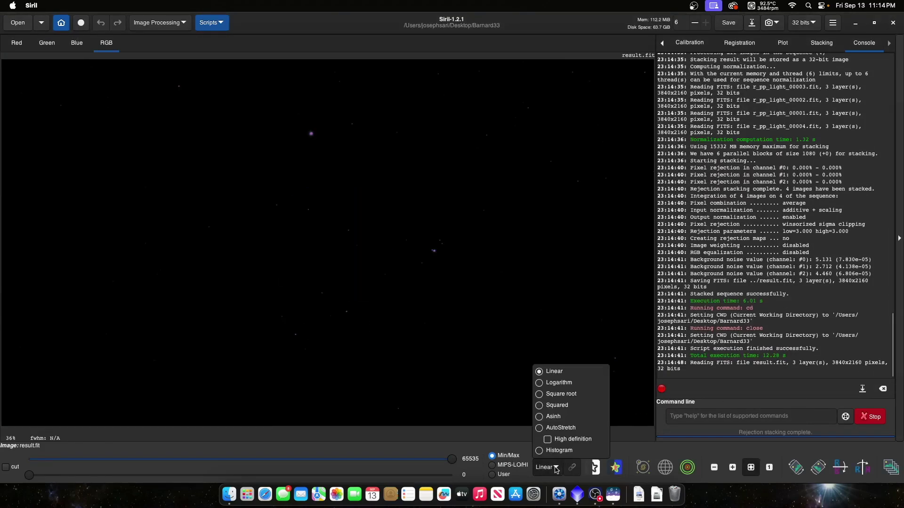
click(561, 429)
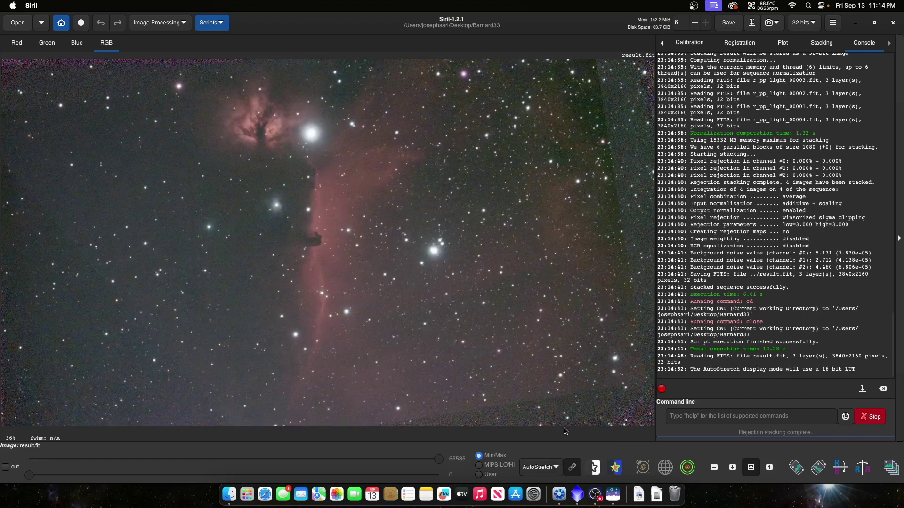
click(573, 467)
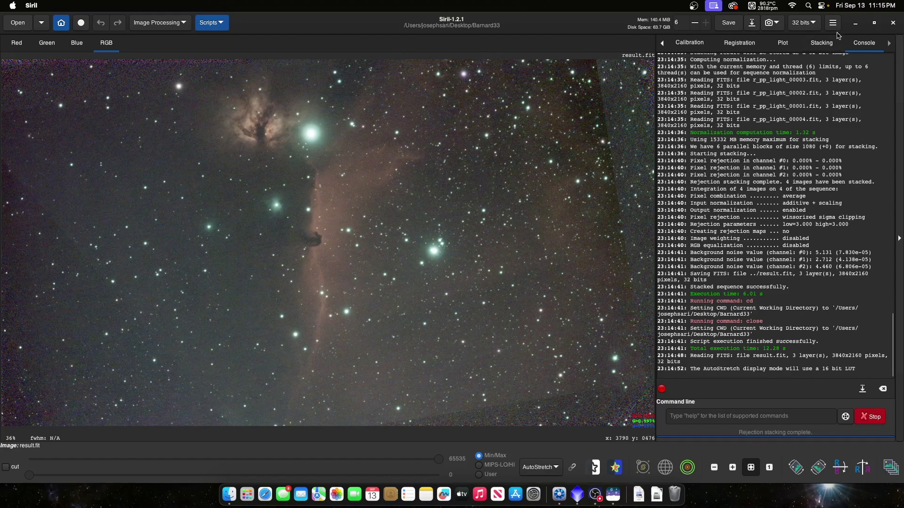
click(893, 23)
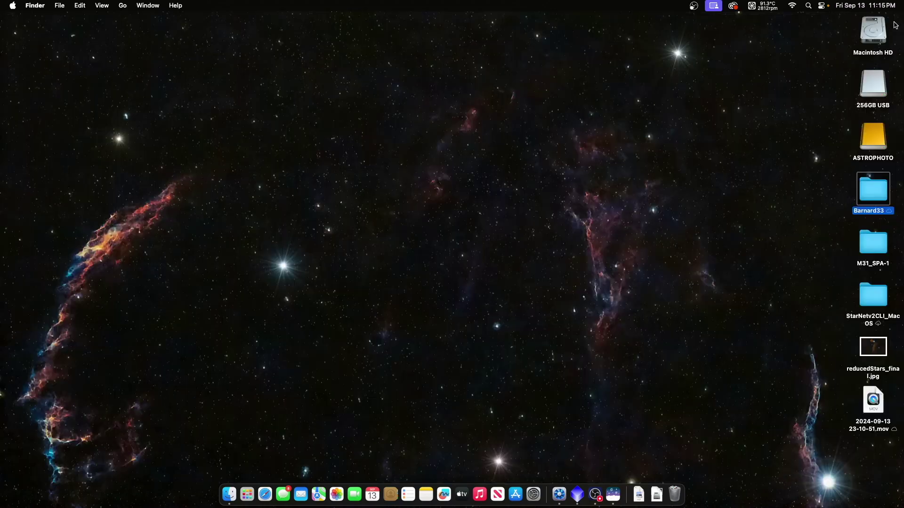
Step: Switch to PixInsight and close the integration image without saving it
click(586, 491)
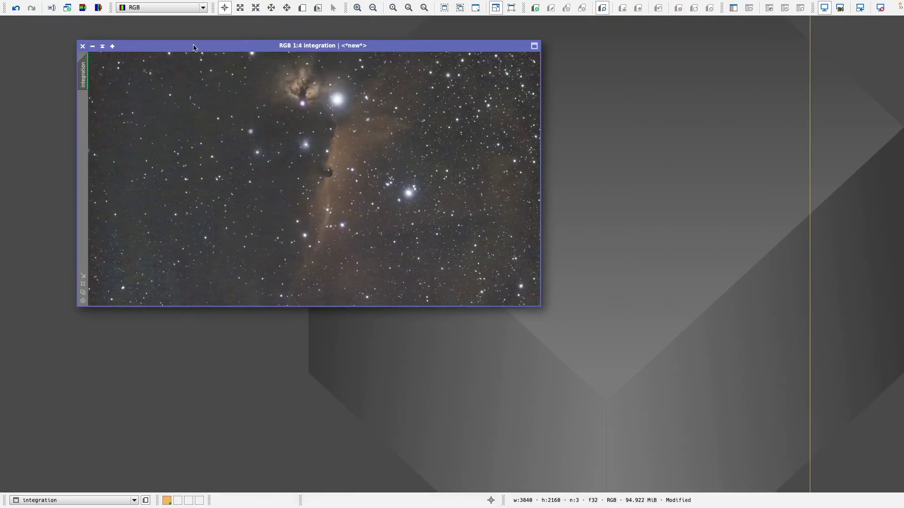
click(83, 47)
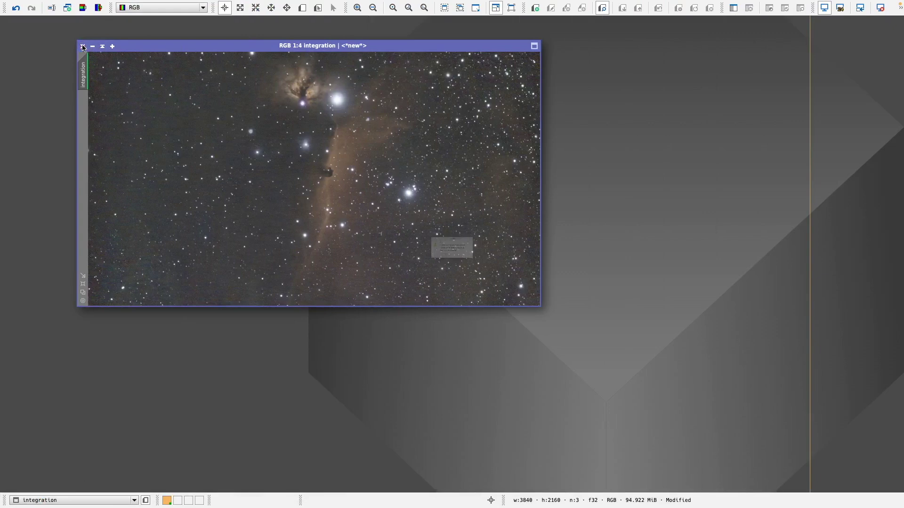
click(479, 282)
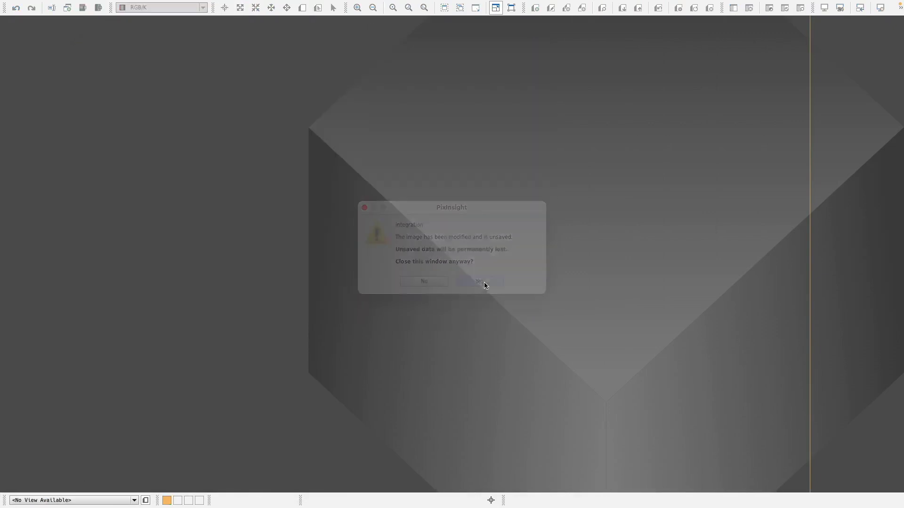
Step: Open result.fit from the Barnard33 folder on the Desktop
mouse_move(26, 6)
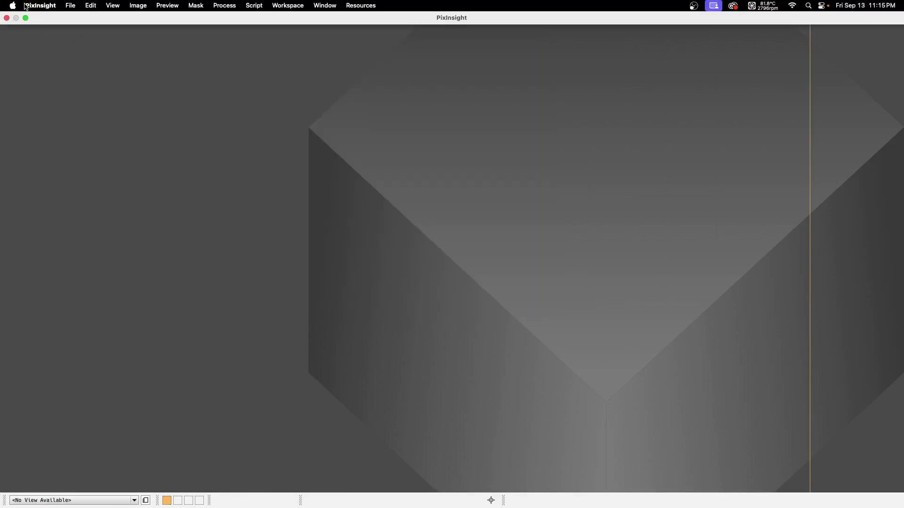
click(71, 6)
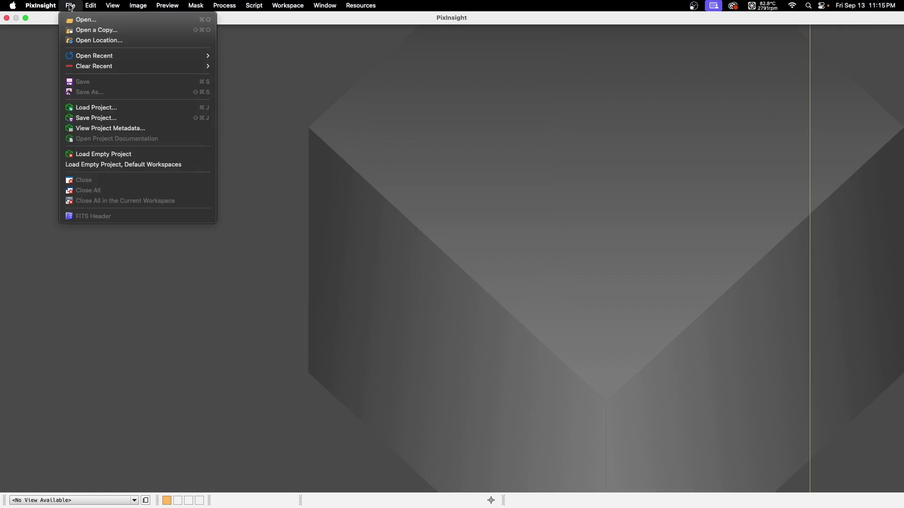
click(88, 21)
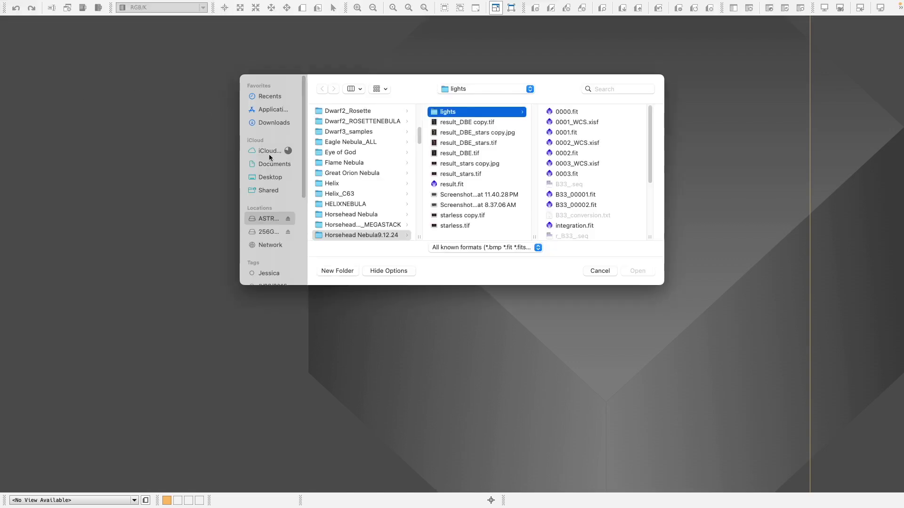
click(274, 179)
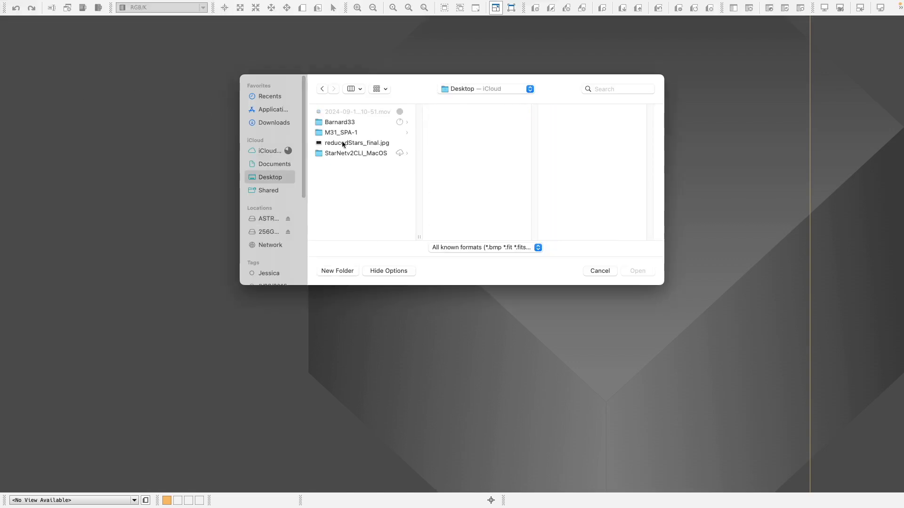
click(342, 123)
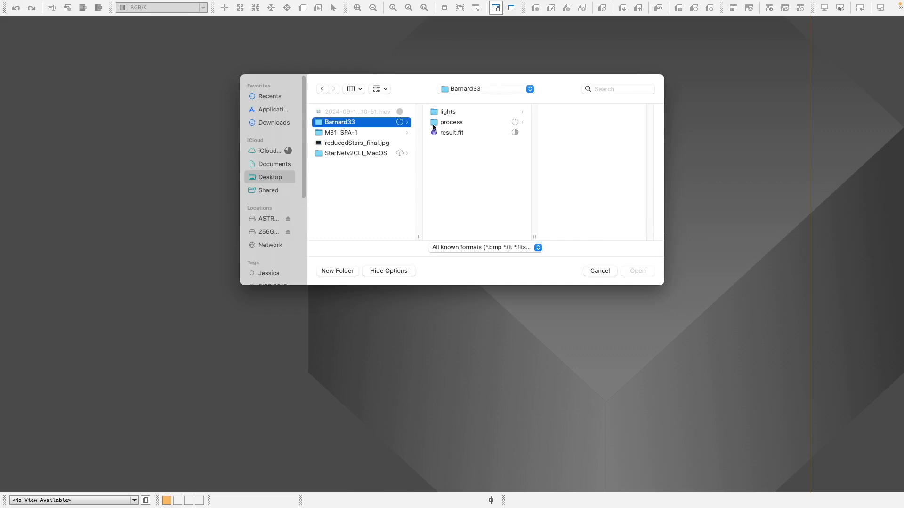
double_click(451, 136)
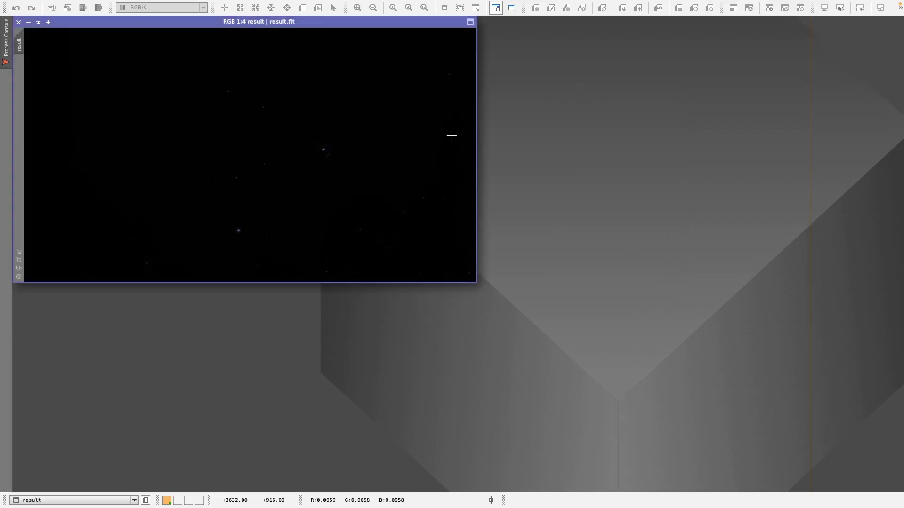
Step: Auto-stretch the display of the result image with the ScreenTransferFunction process
mouse_move(275, 2)
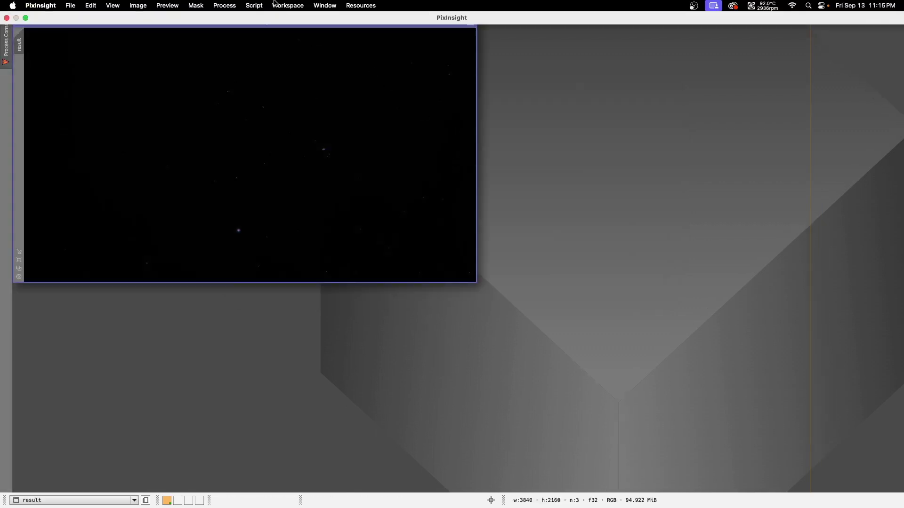
click(174, 6)
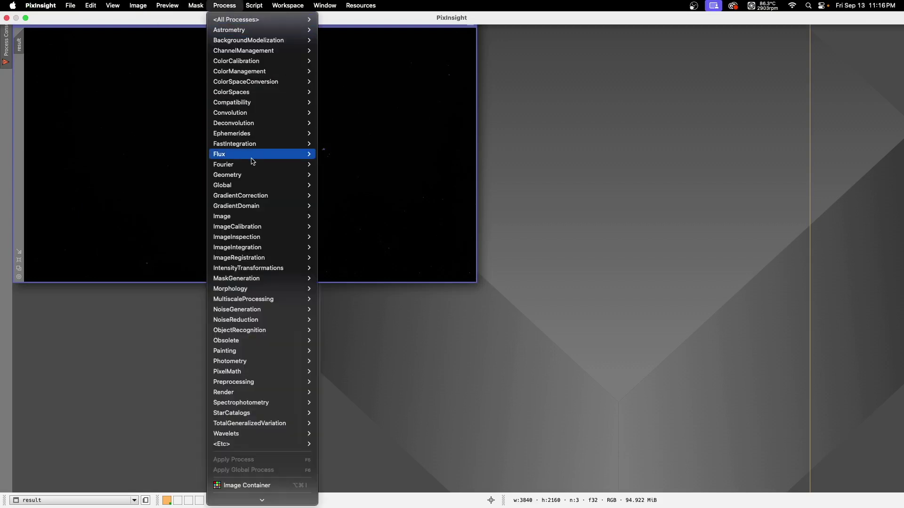
mouse_move(264, 269)
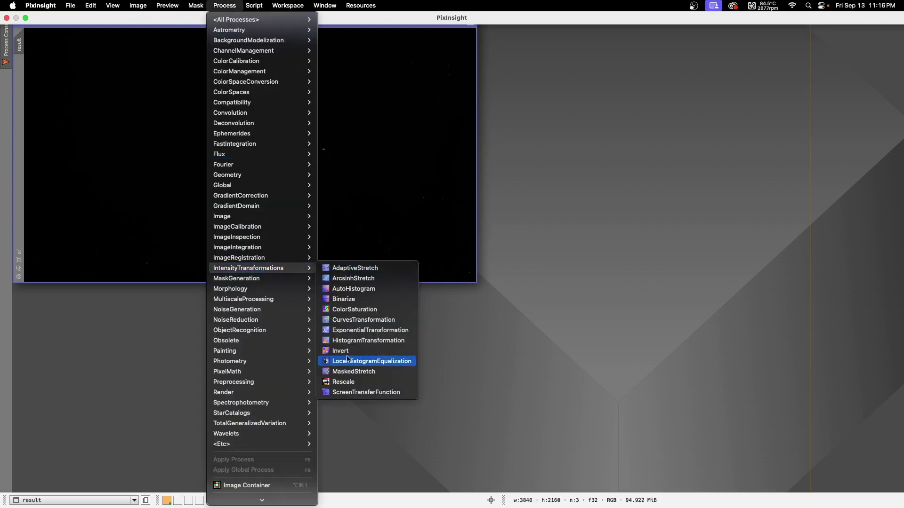
click(349, 395)
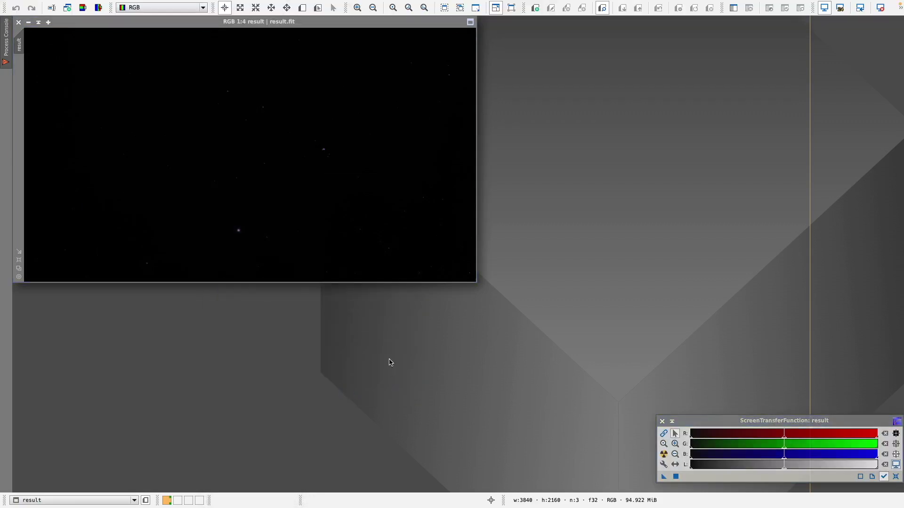
click(664, 455)
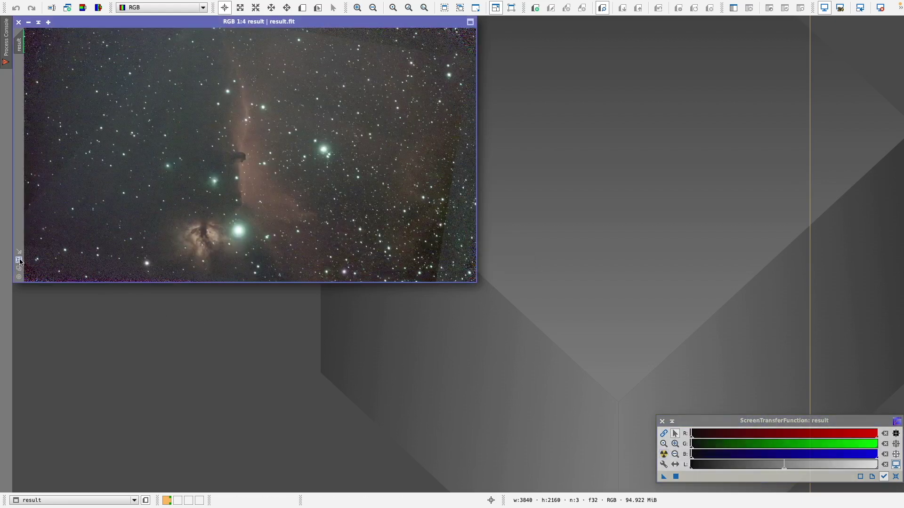
Step: Enlarge the view of the result image and reapply its screen auto-stretch
key(ctrl+plus)
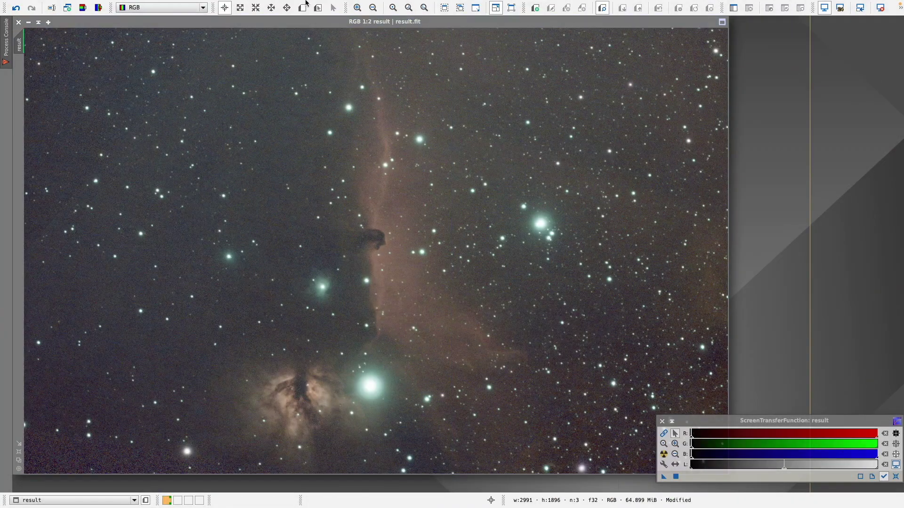
mouse_move(306, 2)
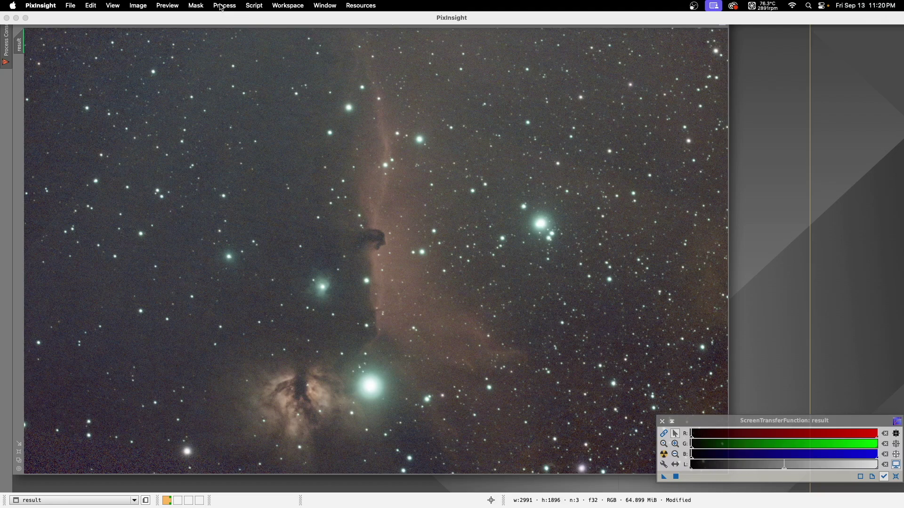
click(663, 455)
Step: Apply the GradientCorrection process to the result image and park its collapsed window beside the image
mouse_move(252, 3)
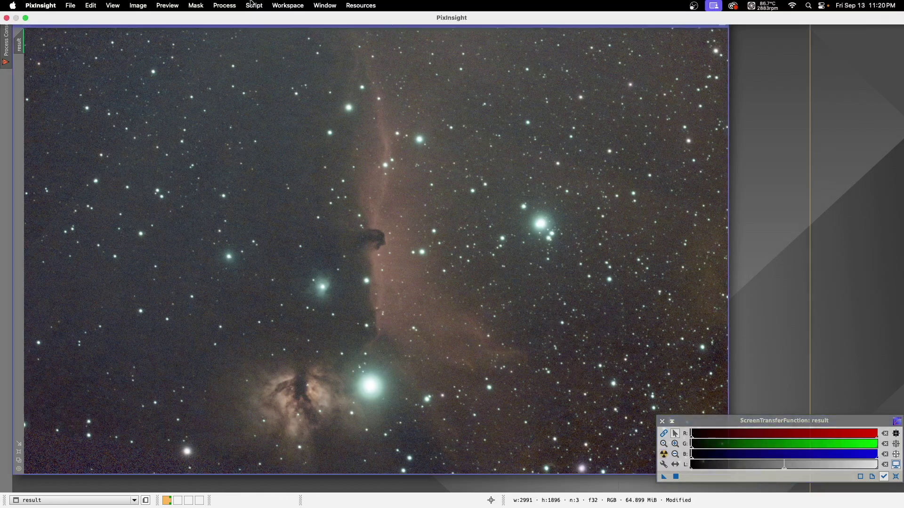
click(225, 7)
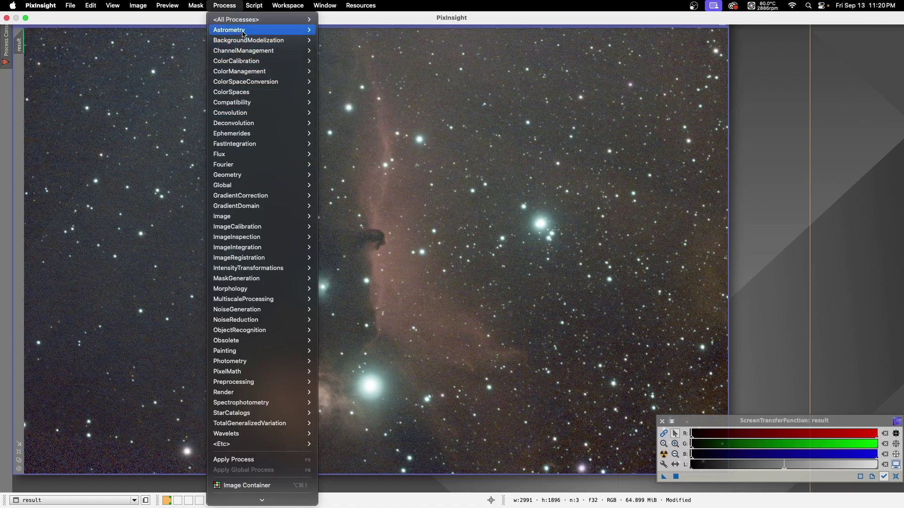
mouse_move(244, 30)
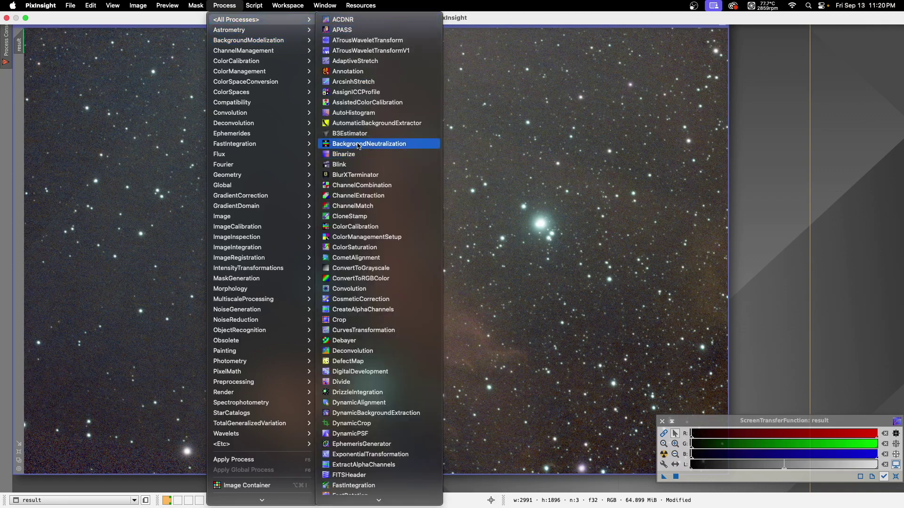
mouse_move(250, 197)
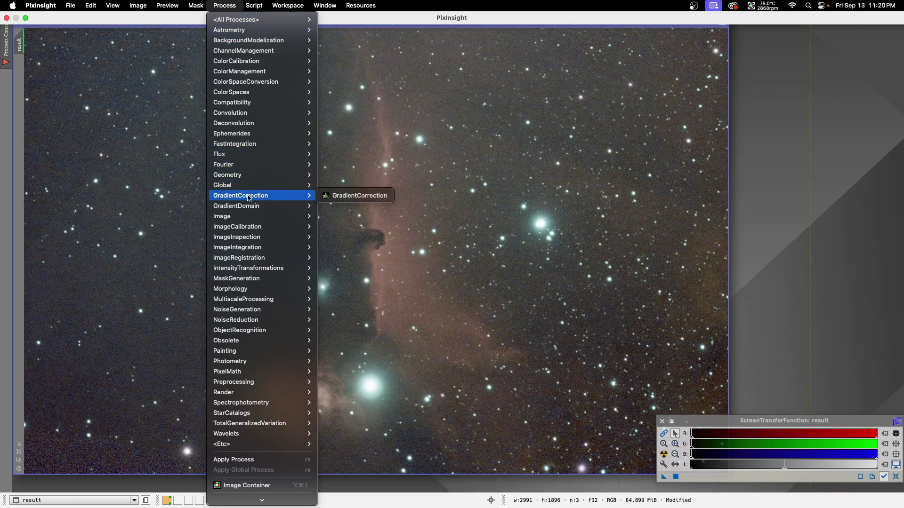
click(356, 196)
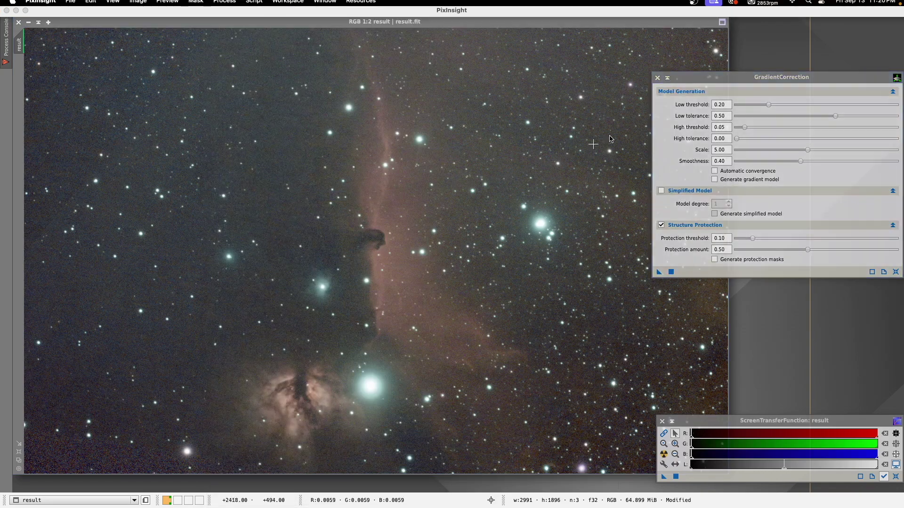
drag(699, 74, 675, 45)
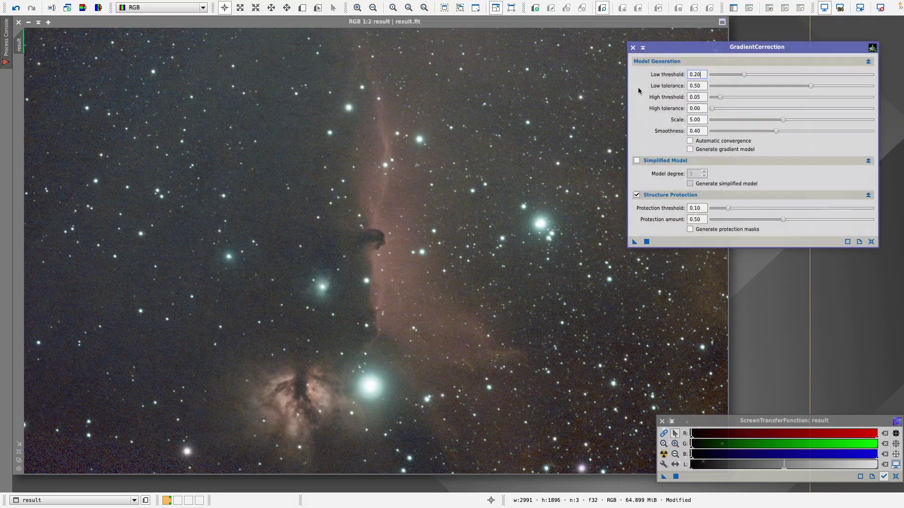
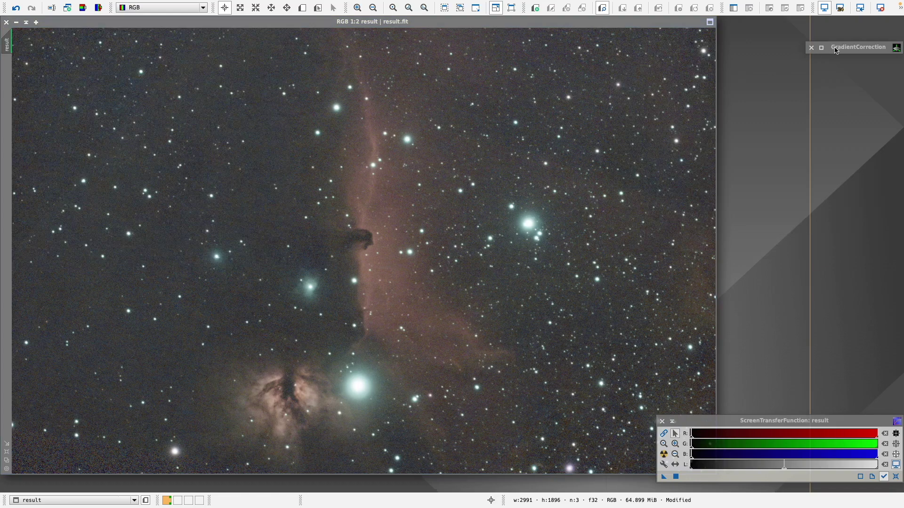
drag(833, 49, 815, 36)
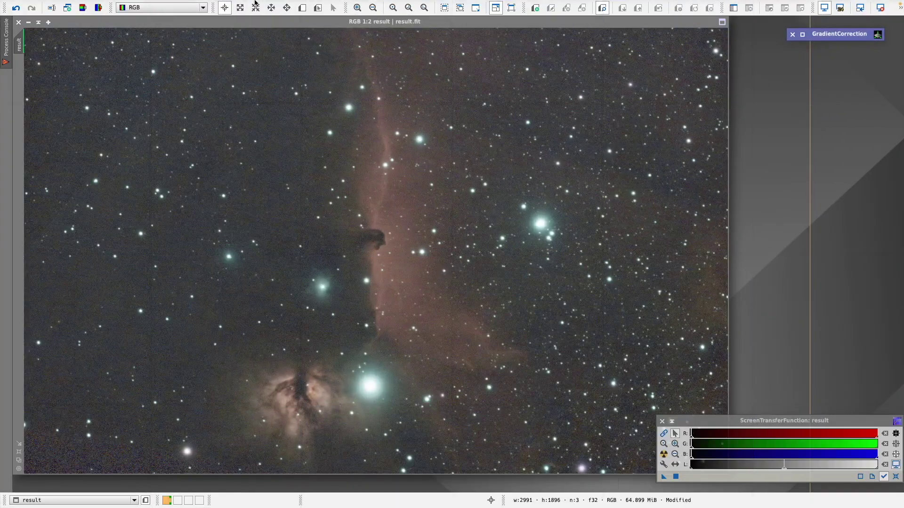
Step: Open the BlurXTerminator deconvolution process and place its window clear of the nebula
mouse_move(249, 6)
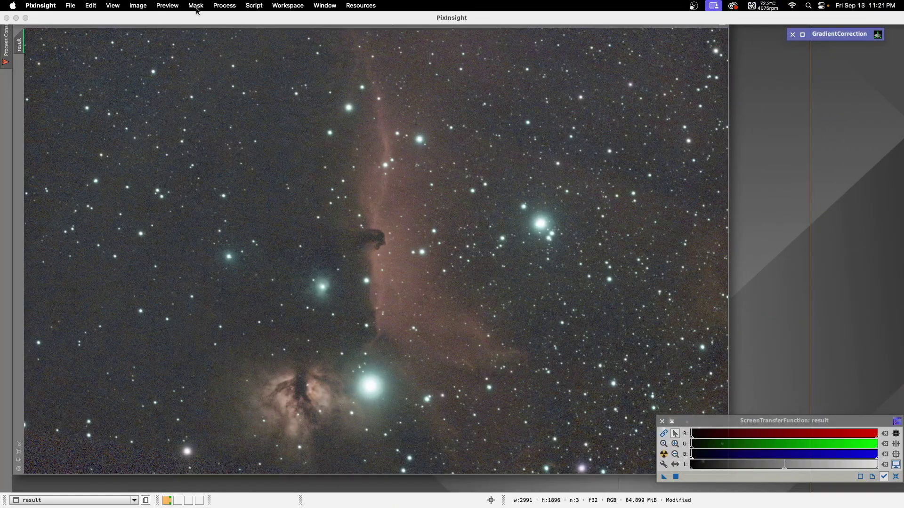
click(224, 6)
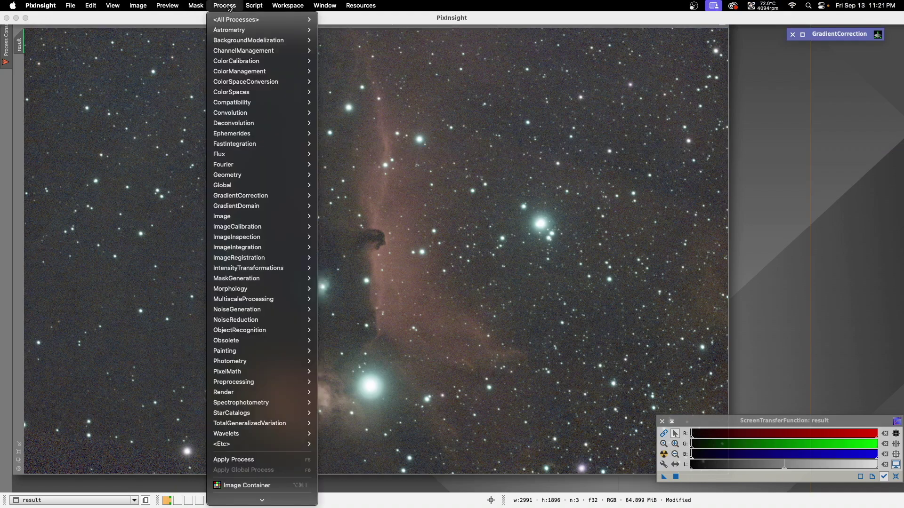
mouse_move(247, 138)
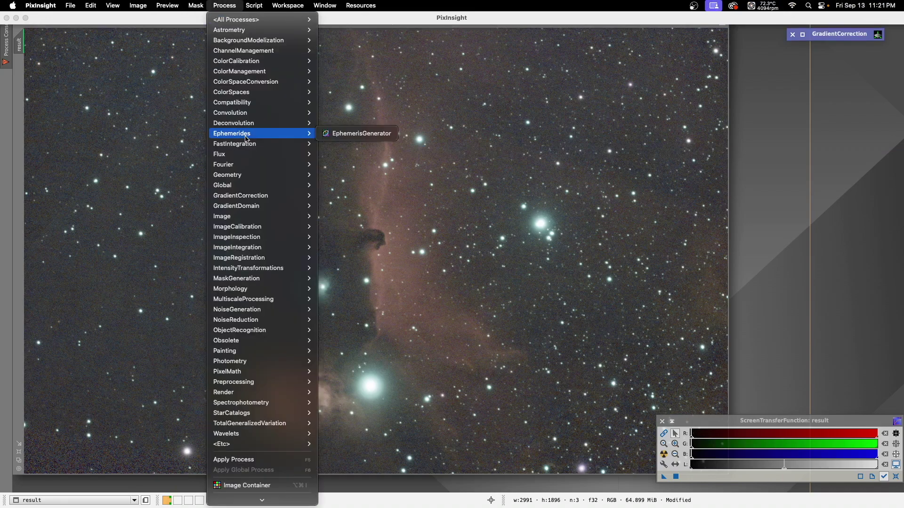
mouse_move(251, 92)
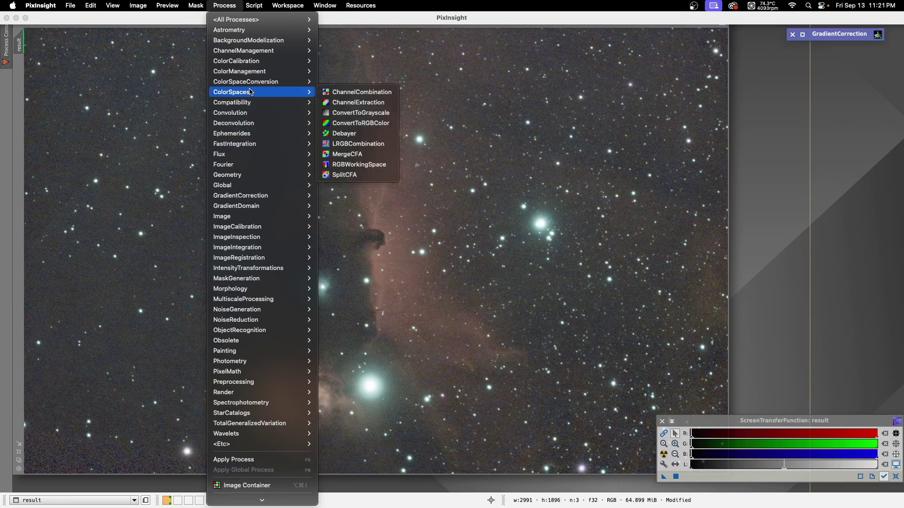
mouse_move(249, 60)
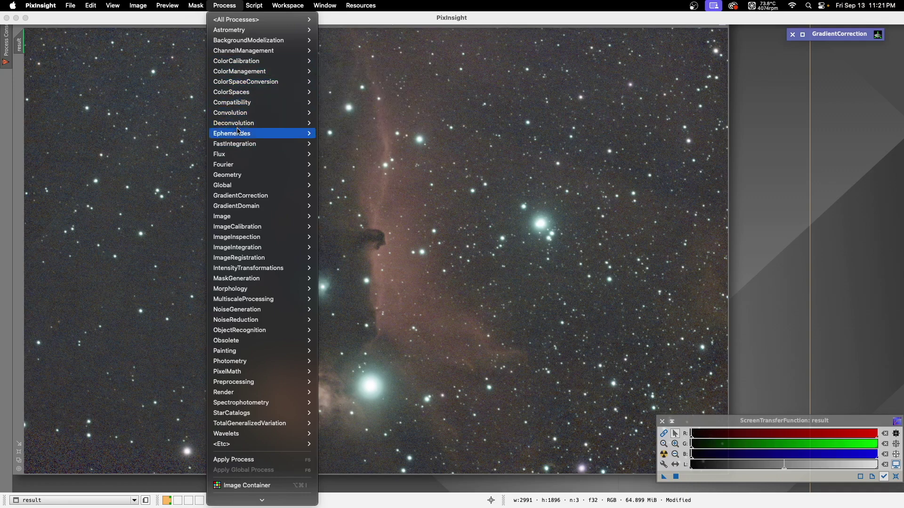
mouse_move(248, 115)
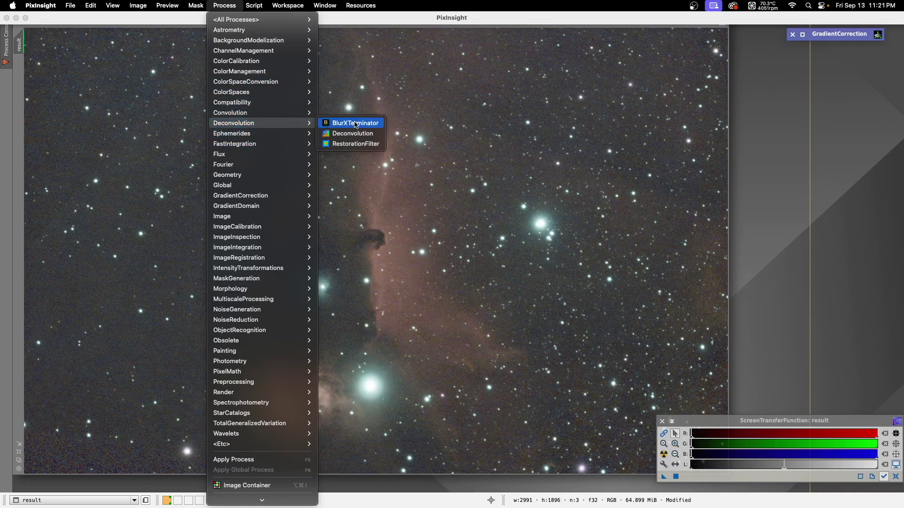
click(356, 124)
drag(733, 70, 709, 56)
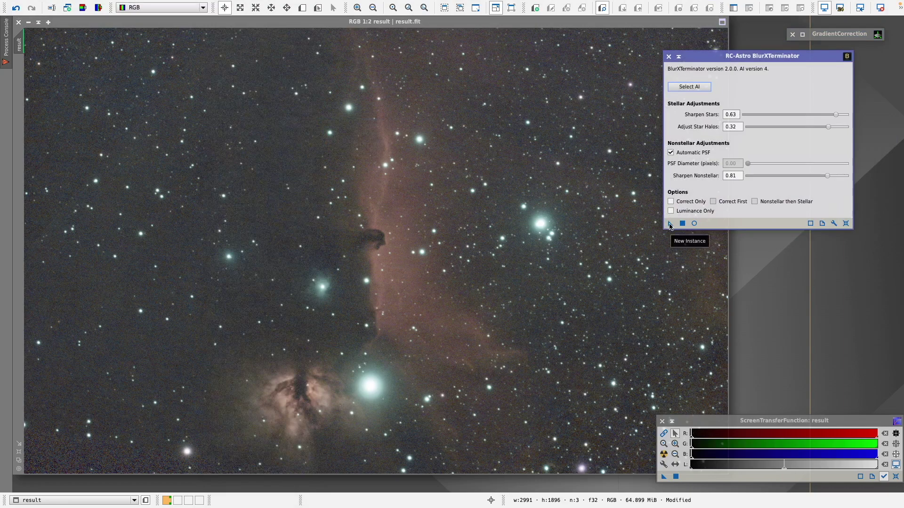
Step: Apply BlurXTerminator to the result image with Sharpen Stars 0.63, Adjust Star Halos 0.32, Automatic PSF and Sharpen Nonstellar 0.81, and close the Process Console
mouse_move(670, 226)
mouse_down()
mouse_move(528, 225)
mouse_move(673, 227)
mouse_up()
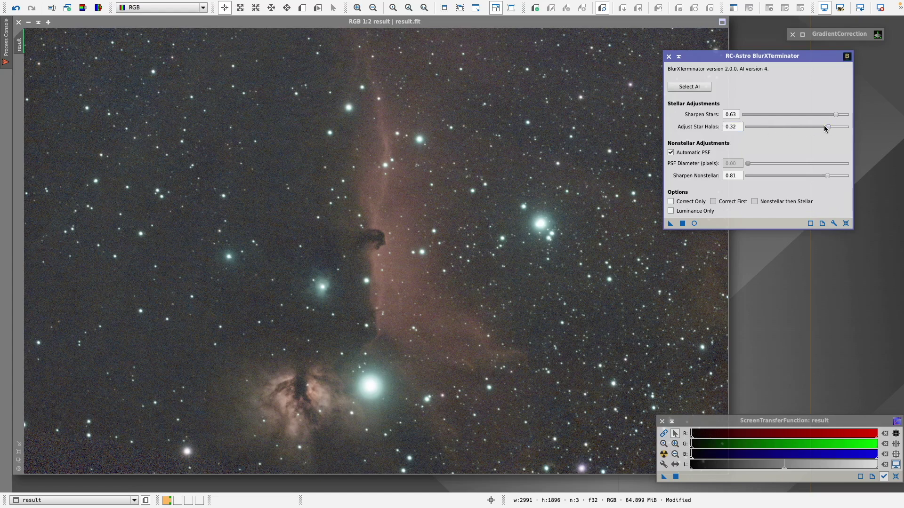
mouse_move(824, 128)
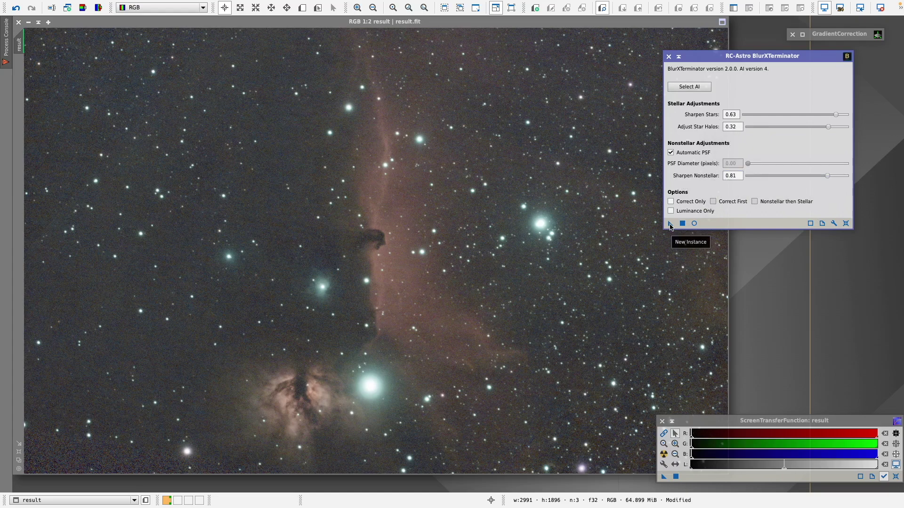
drag(670, 227, 574, 224)
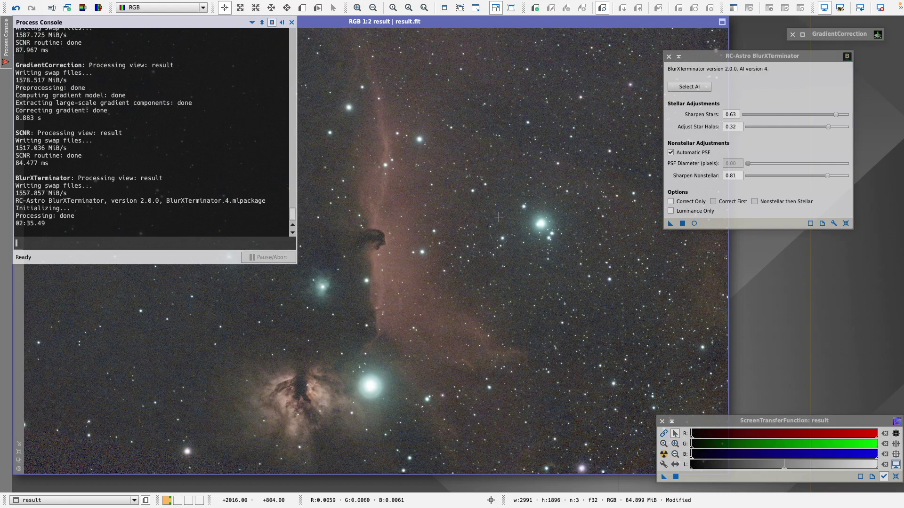
click(292, 22)
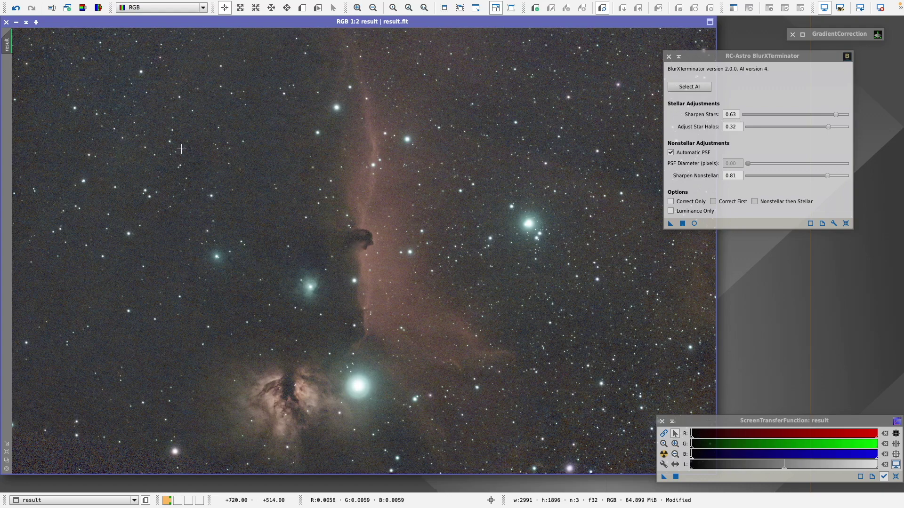
Step: Compare the image before and after BlurXTerminator by undoing and redoing it, and park the collapsed process window beside the image
click(17, 9)
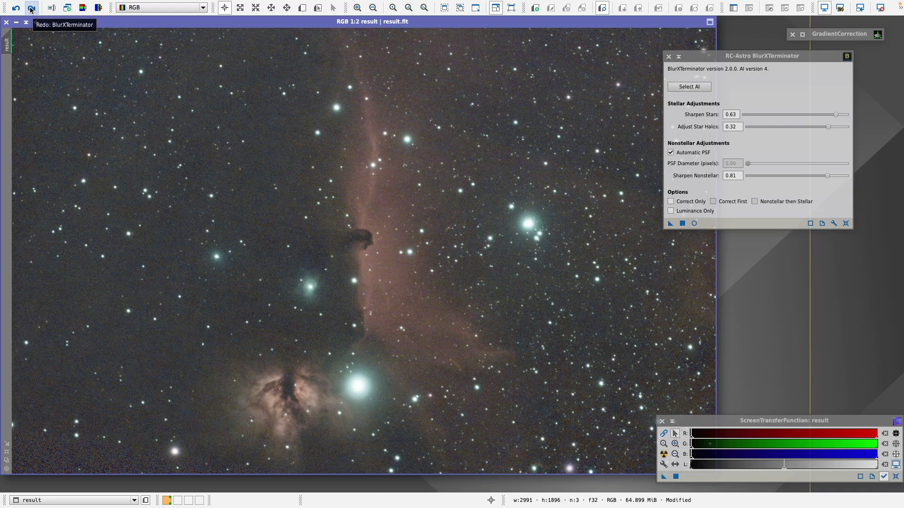
click(31, 9)
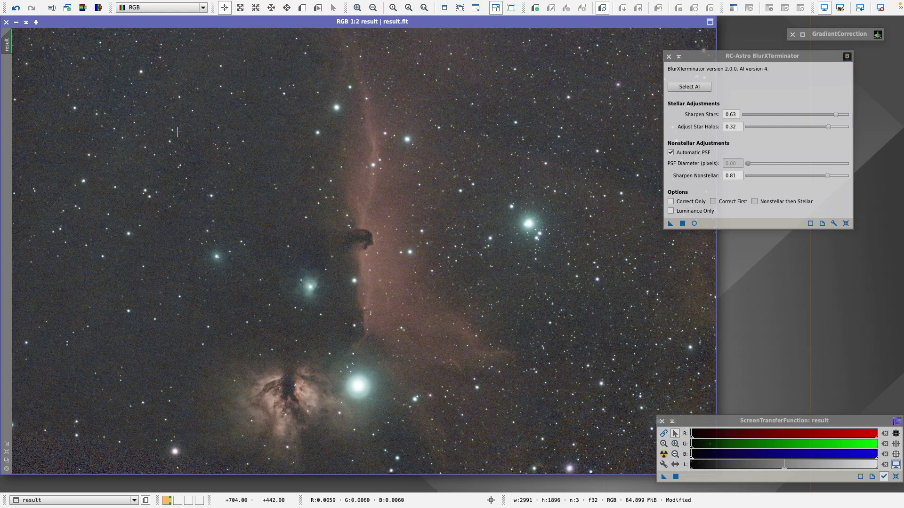
click(678, 57)
drag(753, 142, 832, 55)
Step: Apply the NoiseXTerminator noise reduction to the result image with Denoise 0.78 and Detail 0.35, and close the Process Console
mouse_move(242, 3)
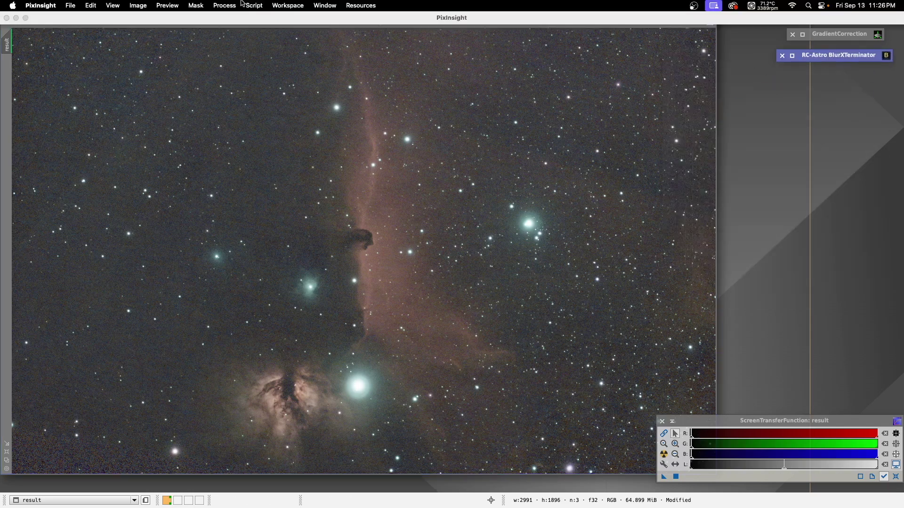
mouse_move(179, 3)
click(219, 7)
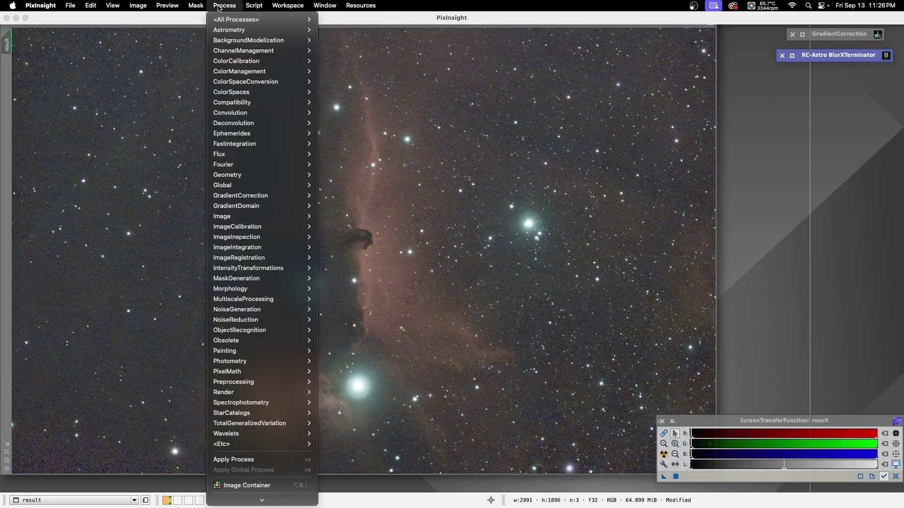
mouse_move(261, 323)
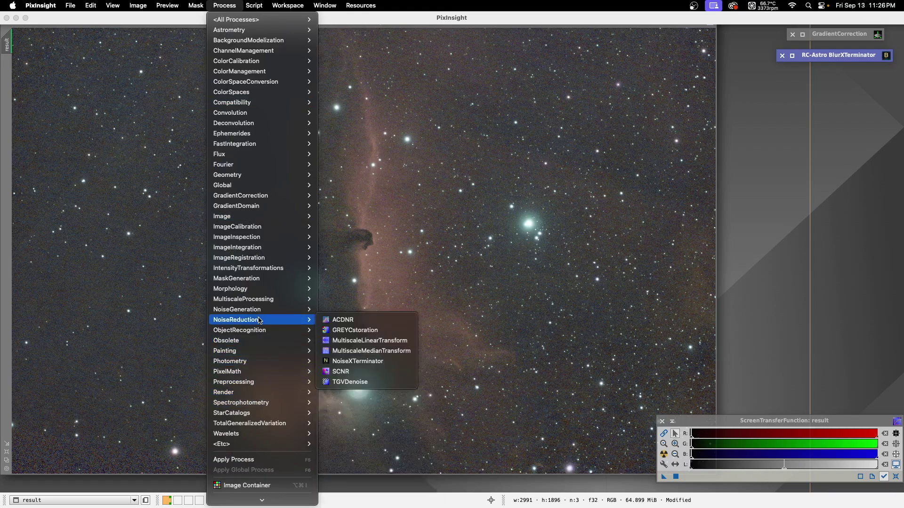
click(346, 363)
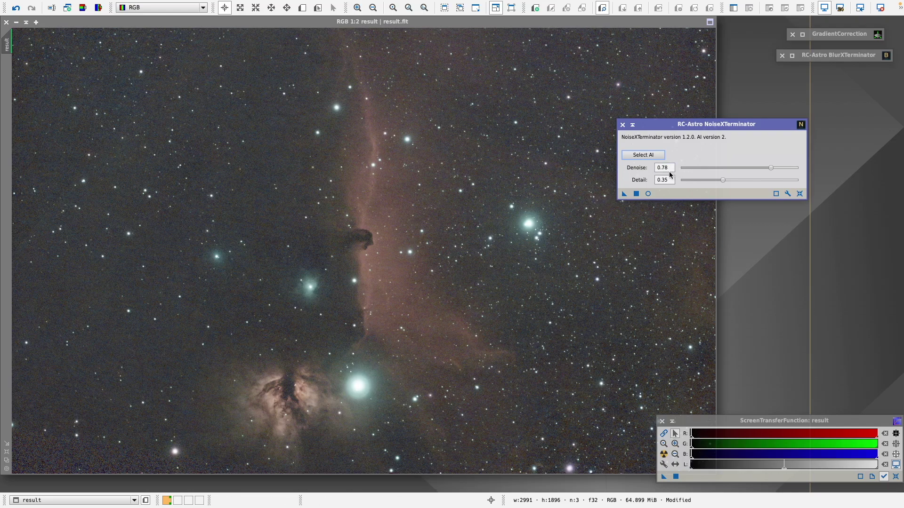
click(624, 194)
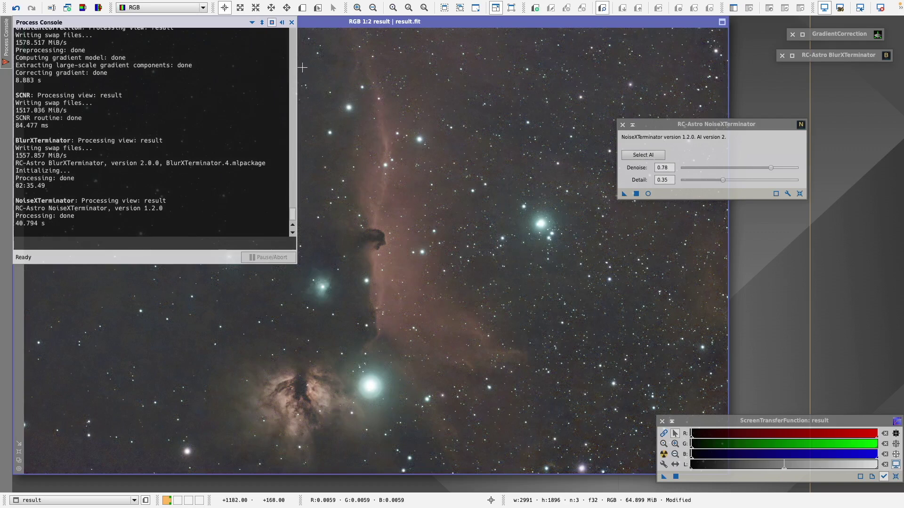
click(292, 22)
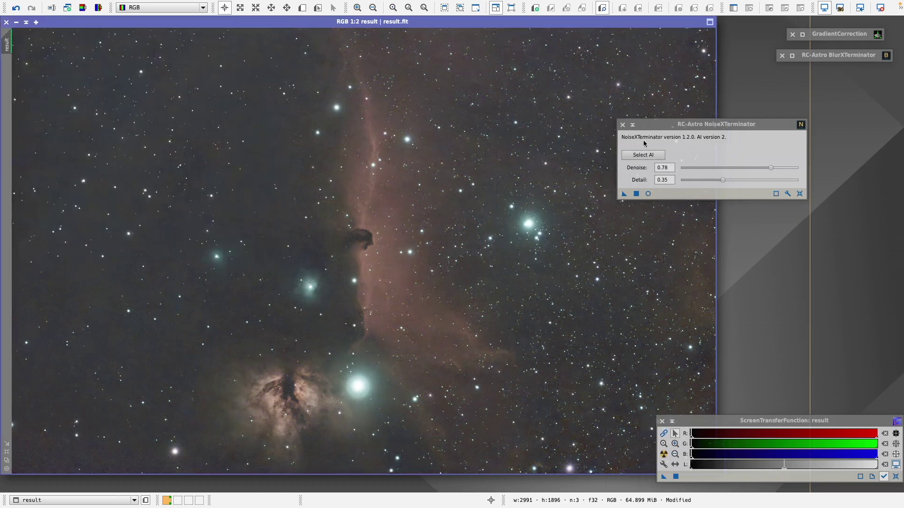
Step: Compare the image before and after NoiseXTerminator by undoing and redoing it, and park the collapsed process window below the other two
drag(670, 127, 746, 86)
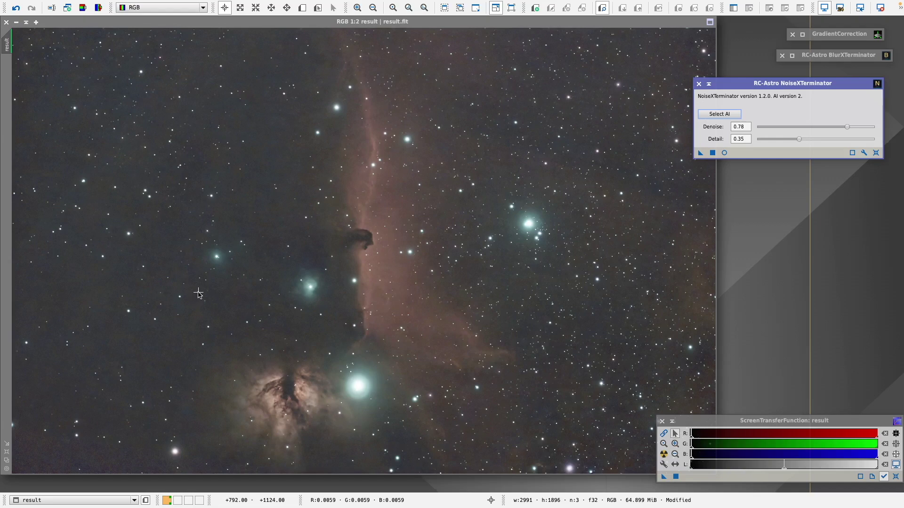
click(15, 8)
click(32, 8)
click(33, 8)
click(709, 85)
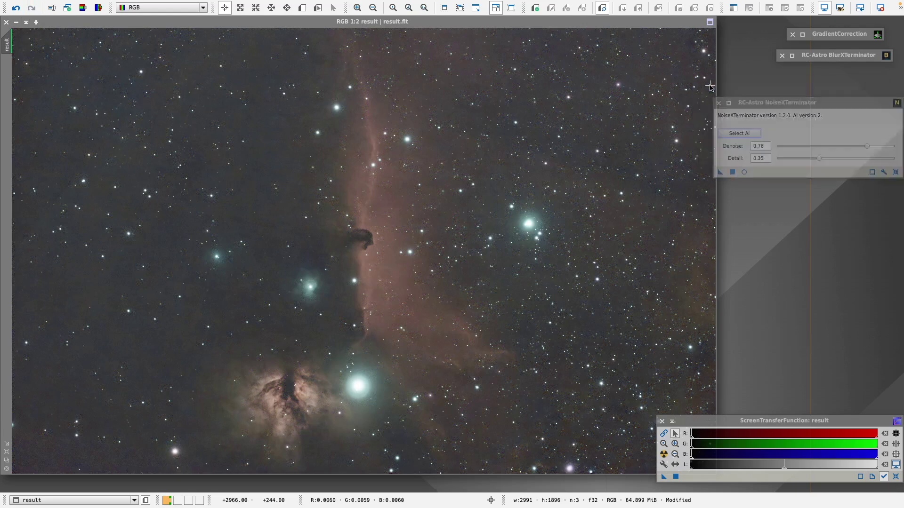
drag(769, 119, 810, 76)
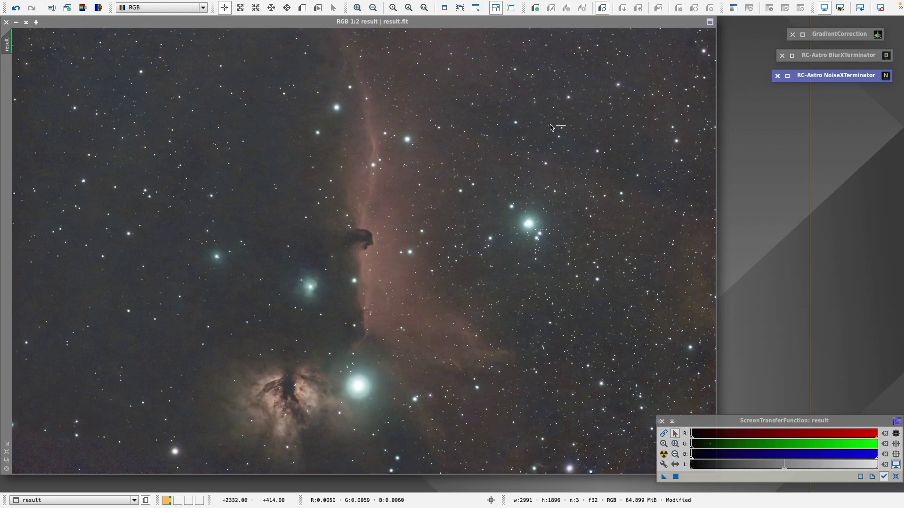
Step: Run StarXTerminator on the result image with Generate Star Image enabled, and close the Process Console
mouse_move(207, 2)
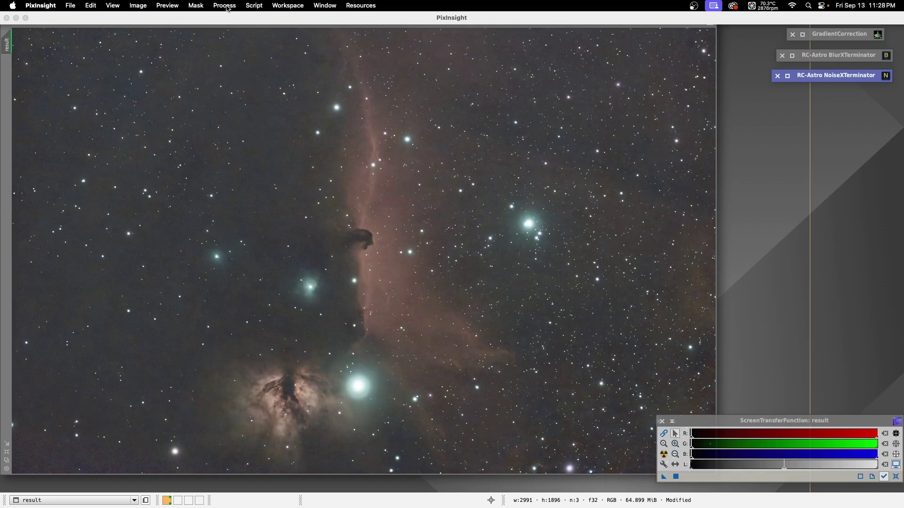
click(225, 6)
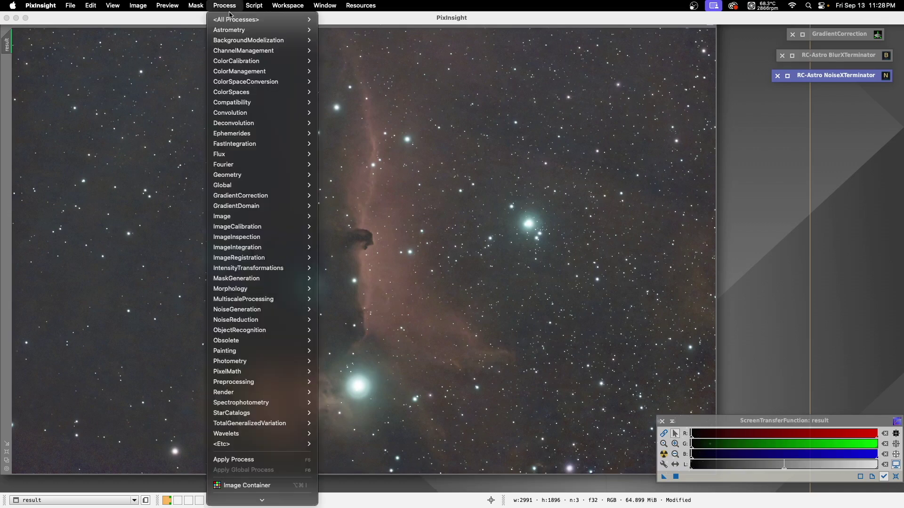
mouse_move(234, 20)
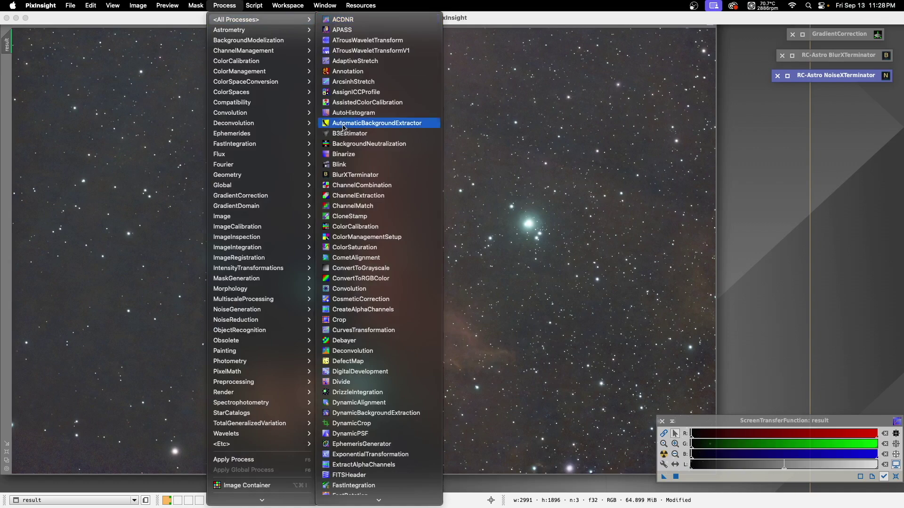
scroll(340, 181, down, 5)
scroll(340, 181, down, 10)
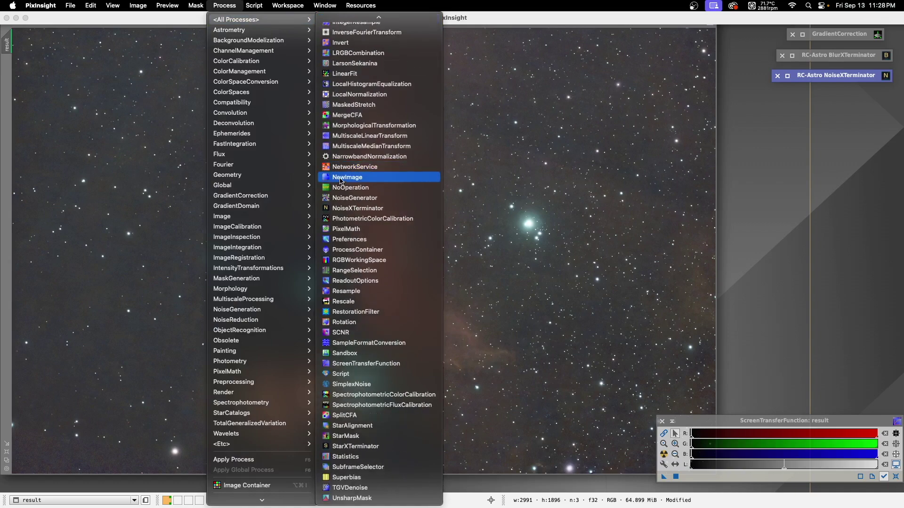
click(374, 447)
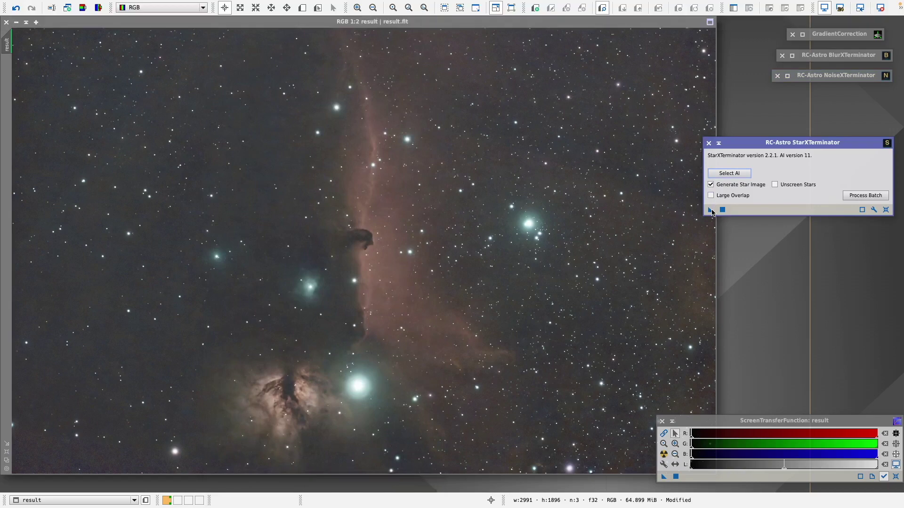
drag(710, 210, 585, 219)
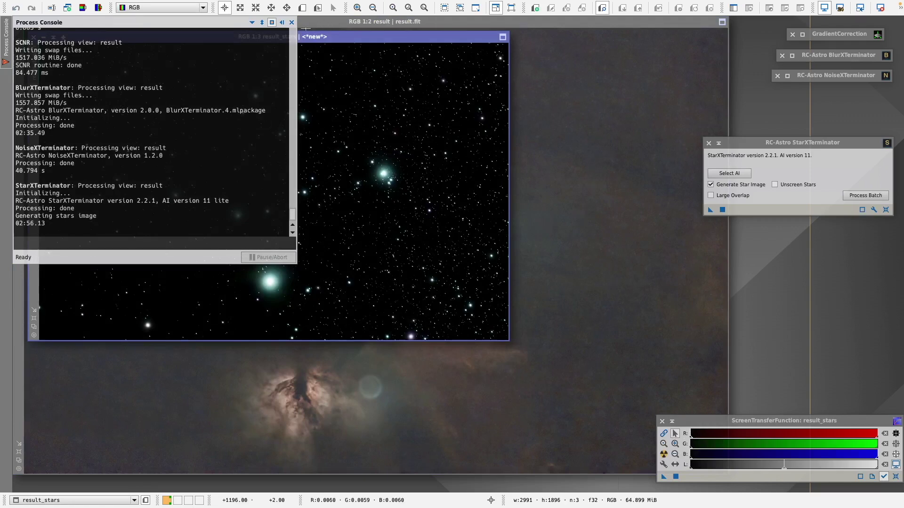
click(292, 23)
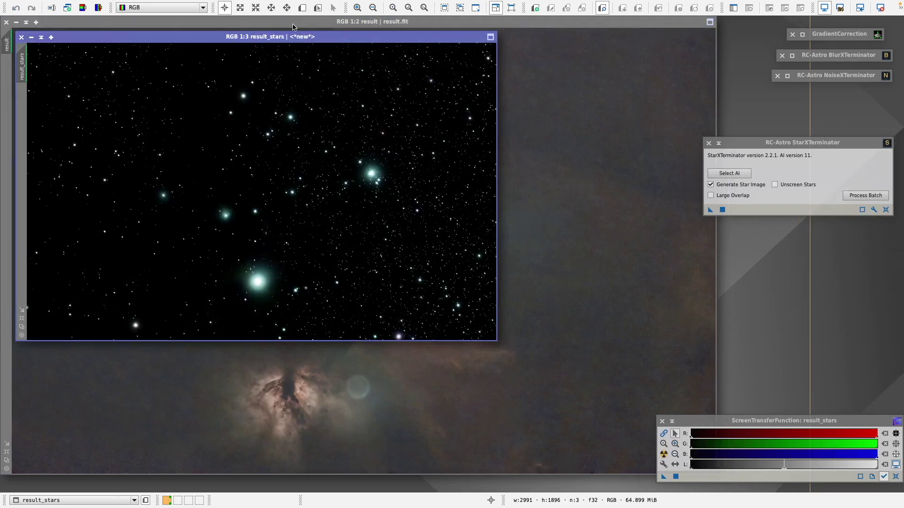
Step: Minimize the result_stars image and park its icon and the collapsed StarXTerminator window beside the starless image
drag(331, 42, 475, 47)
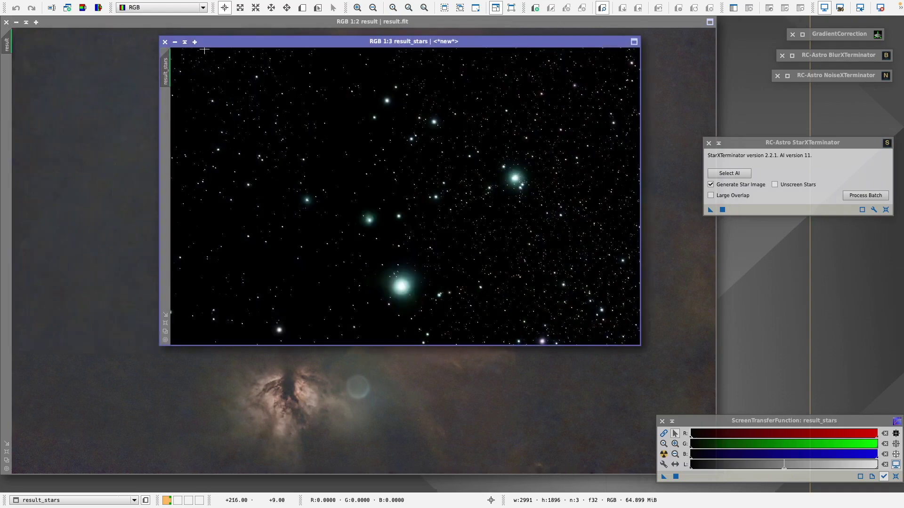
click(175, 43)
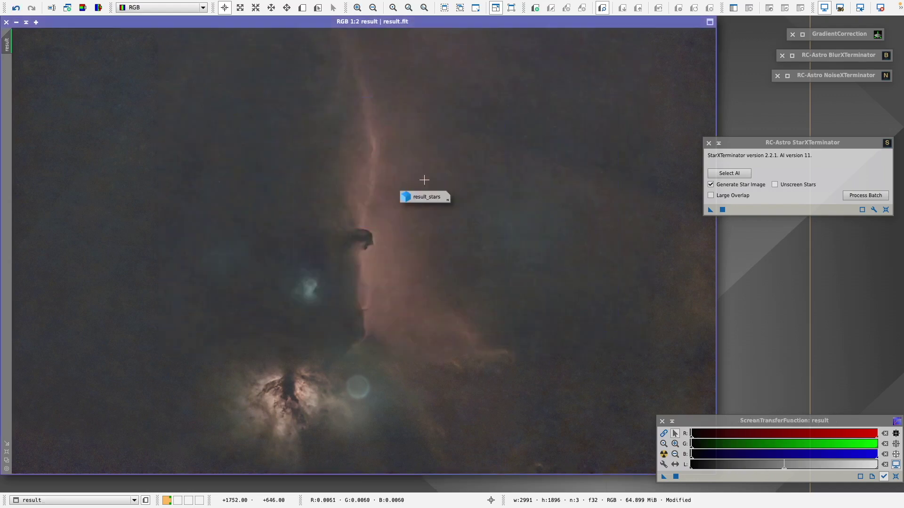
drag(429, 198, 797, 208)
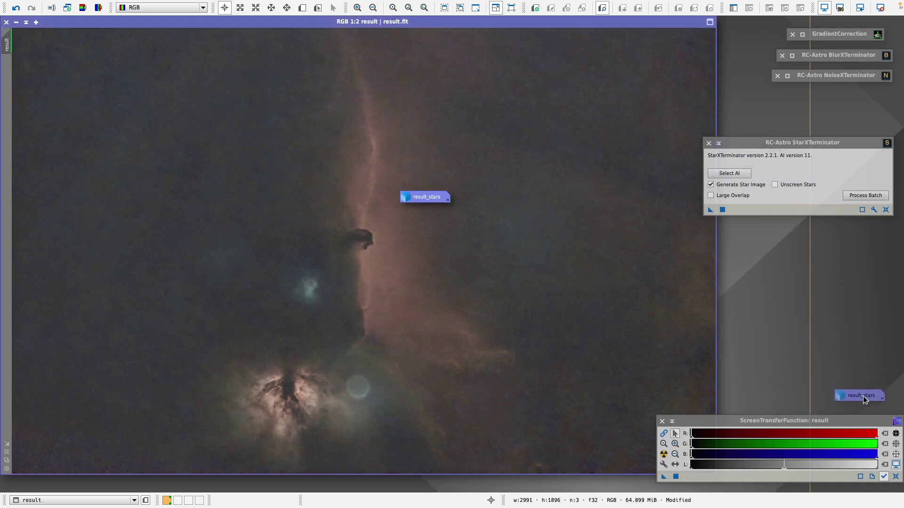
drag(863, 396, 862, 394)
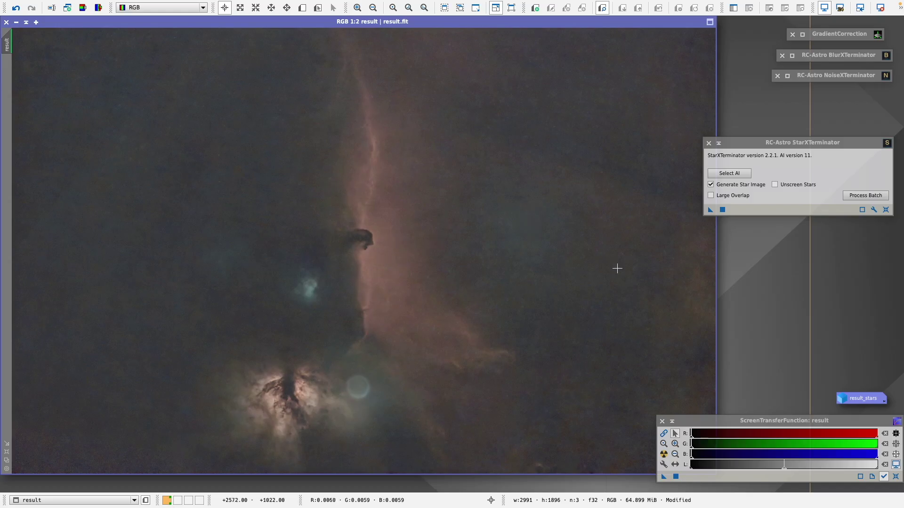
click(718, 142)
drag(793, 179, 828, 103)
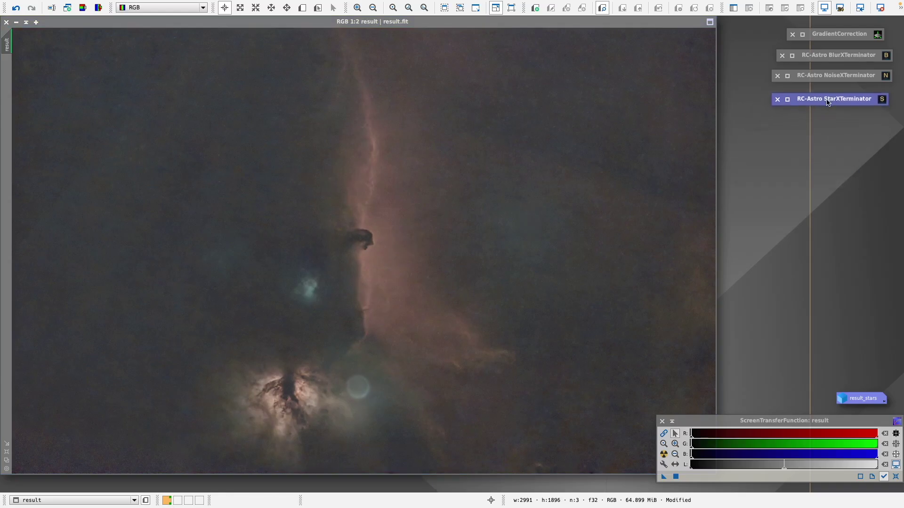
Step: Reset the screen stretch of the result image and open HistogramTransformation with view tracking and the real-time preview enabled
click(896, 477)
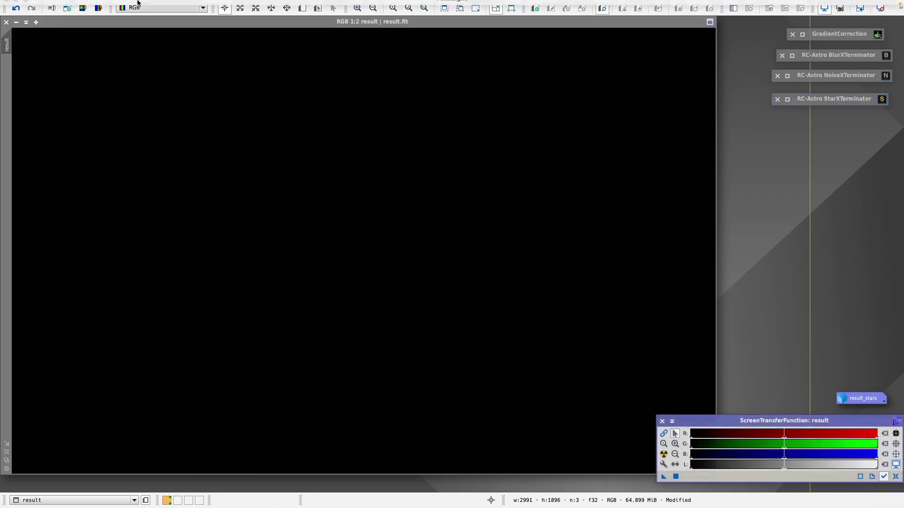
mouse_move(163, 2)
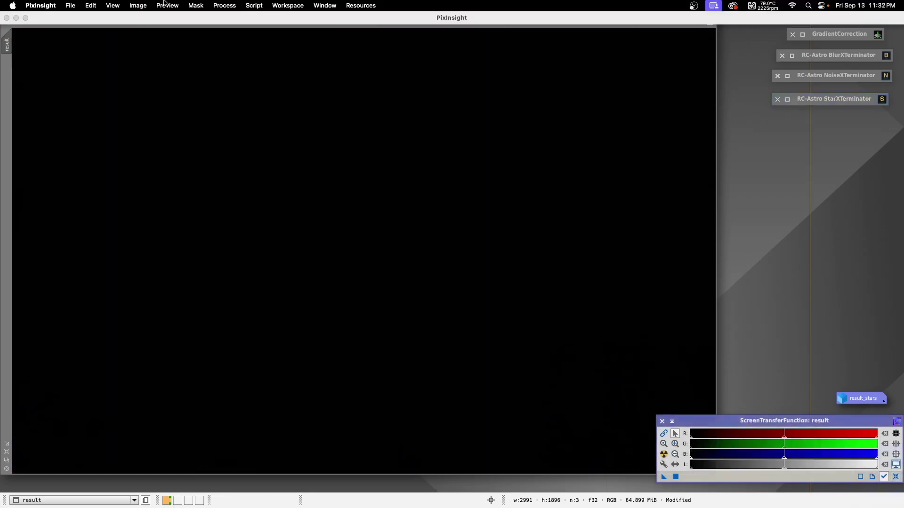
click(231, 8)
mouse_move(254, 275)
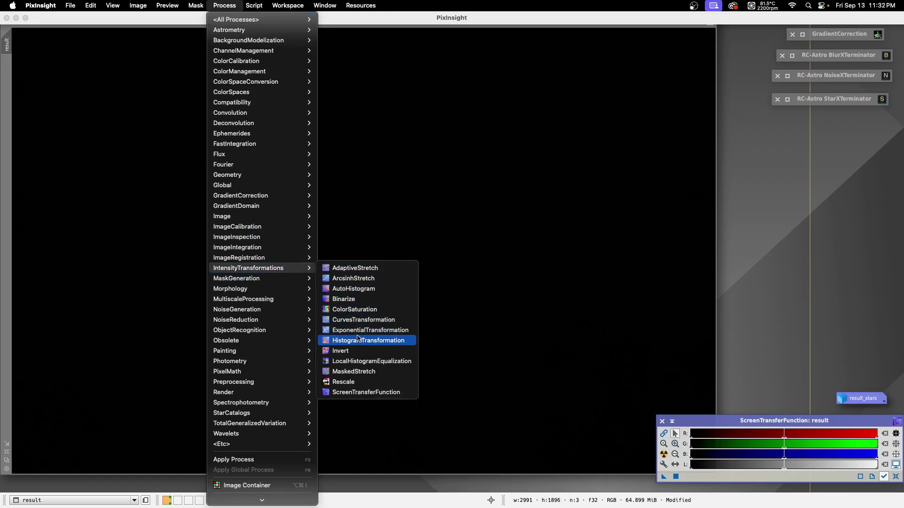
click(360, 341)
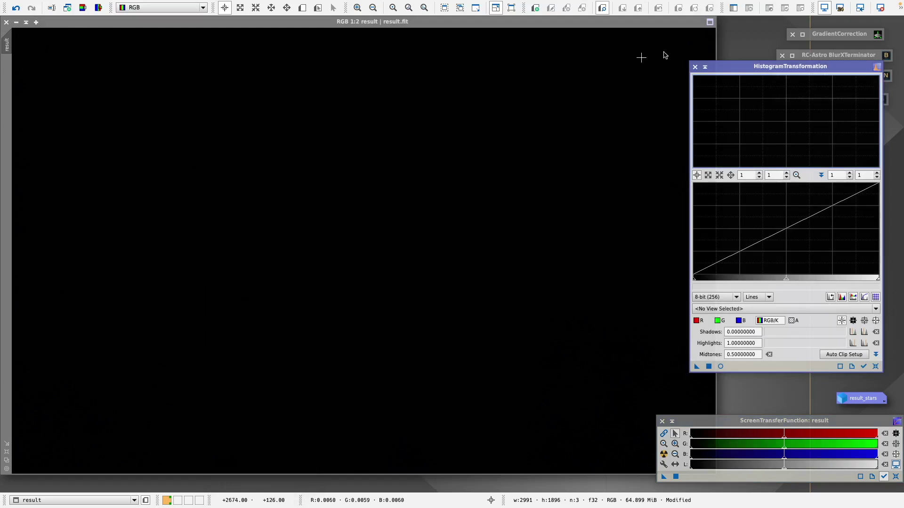
click(863, 366)
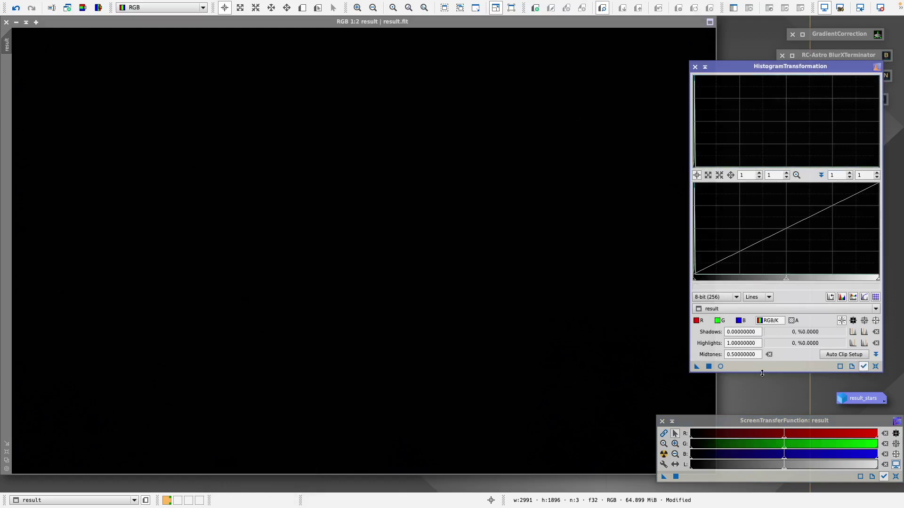
click(720, 366)
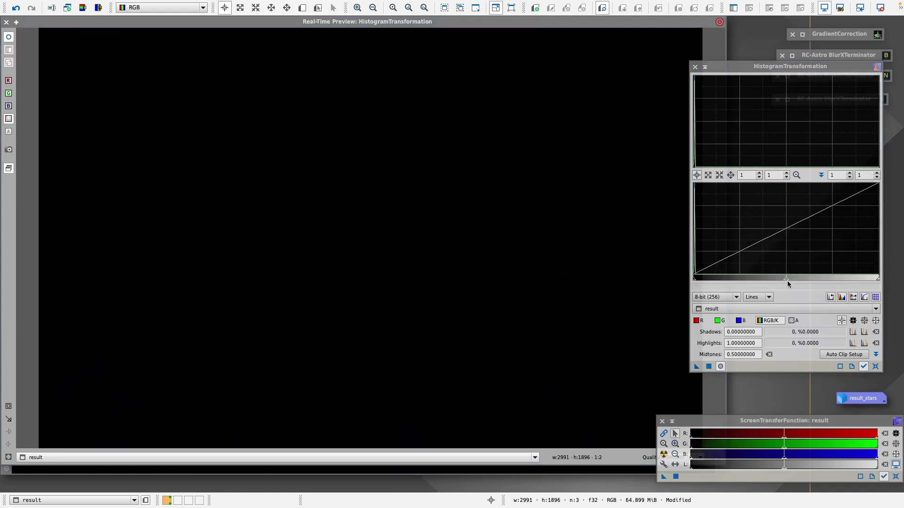
Step: Stretch the starless image in two passes with midtones 0.03291139 and 0.05569620, resetting the histogram parameters after each pass
drag(786, 281, 699, 282)
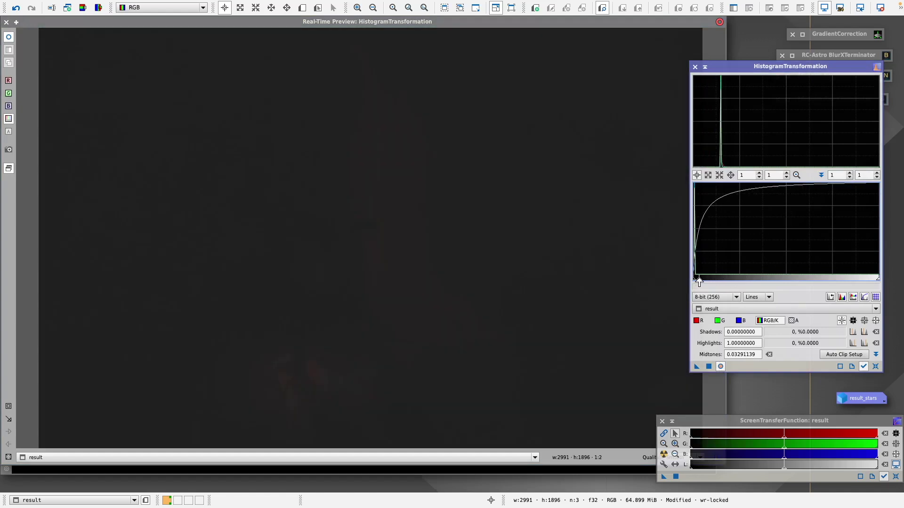
click(710, 367)
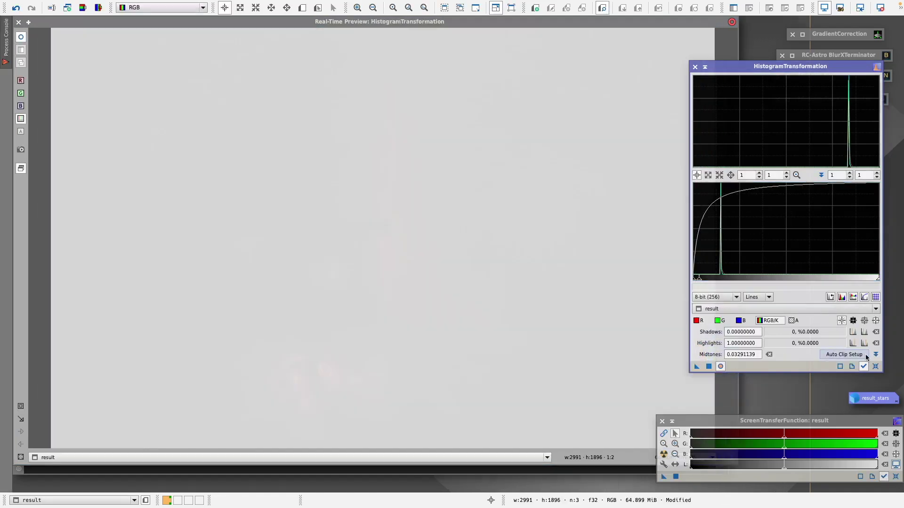
click(875, 367)
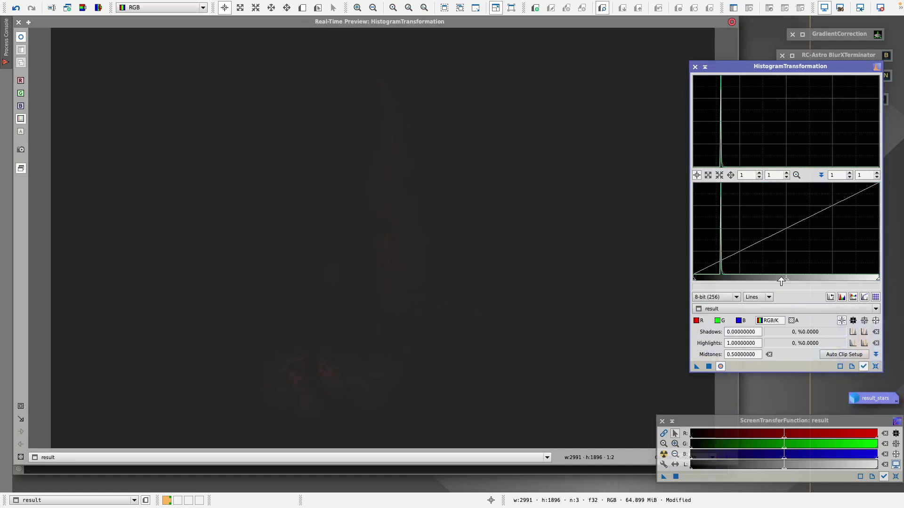
drag(784, 280, 703, 281)
click(708, 367)
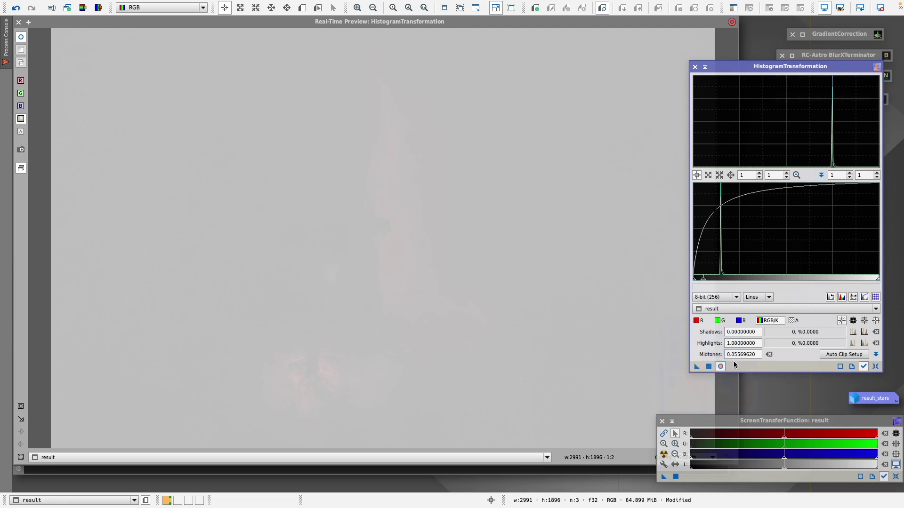
click(875, 367)
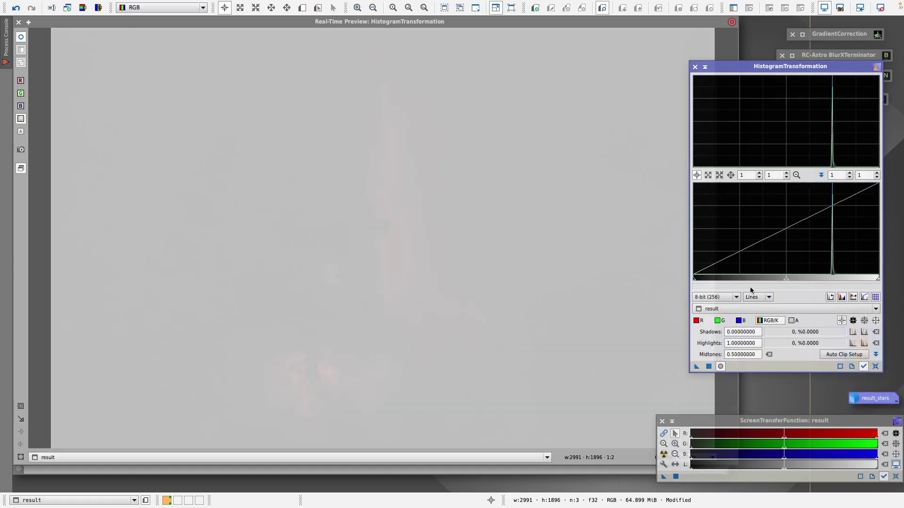
Step: Apply a histogram transformation with shadows 0.73164557 and midtones 0.27358490 to the starless image, and reset the parameters
drag(695, 281, 830, 282)
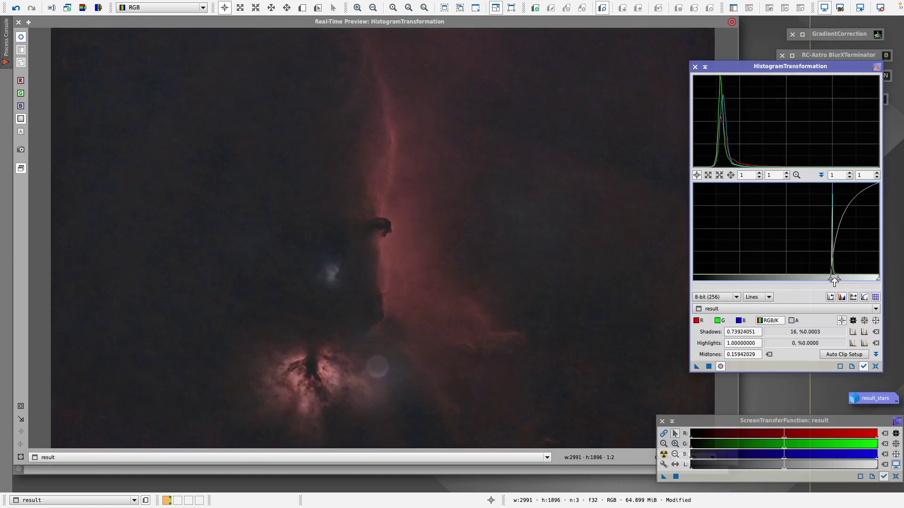
drag(838, 281, 841, 281)
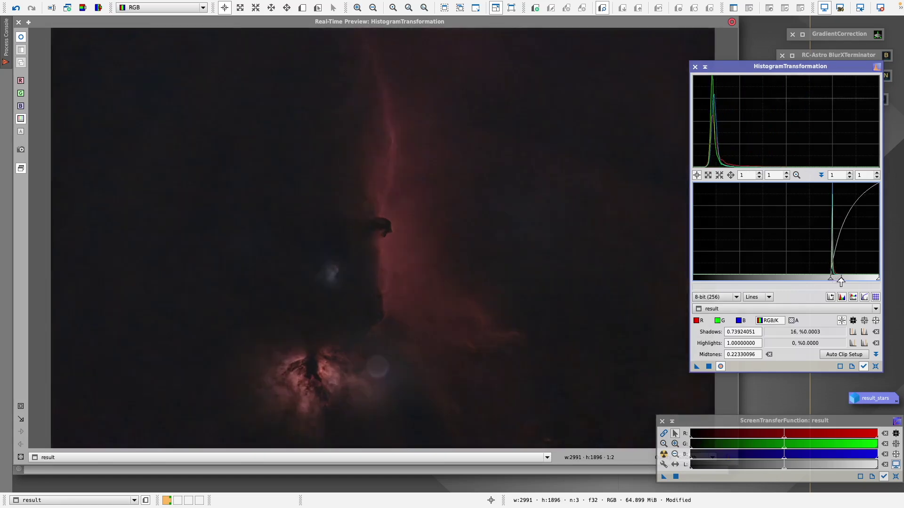
drag(831, 281, 828, 282)
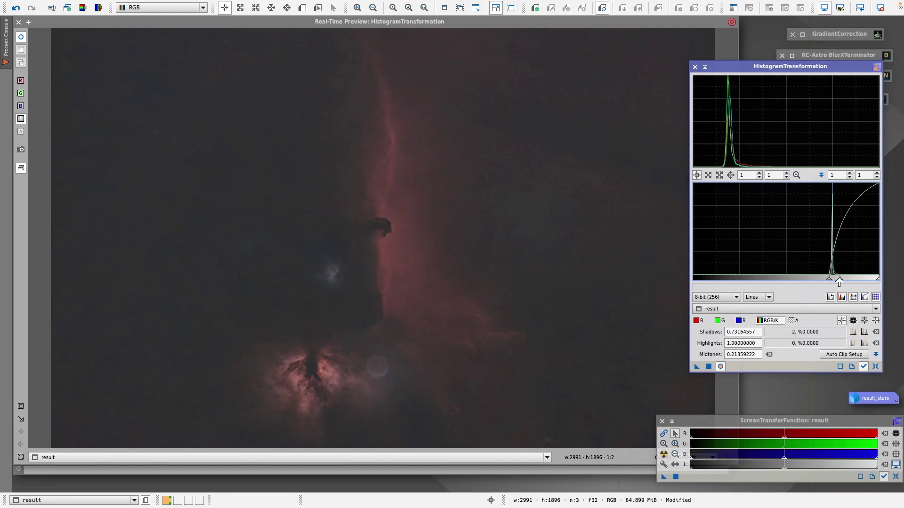
drag(839, 281, 842, 281)
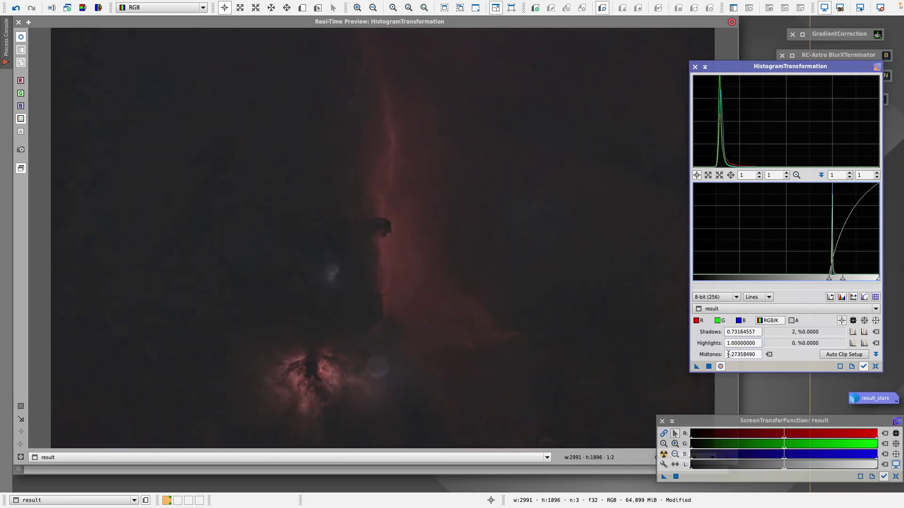
drag(709, 367, 711, 369)
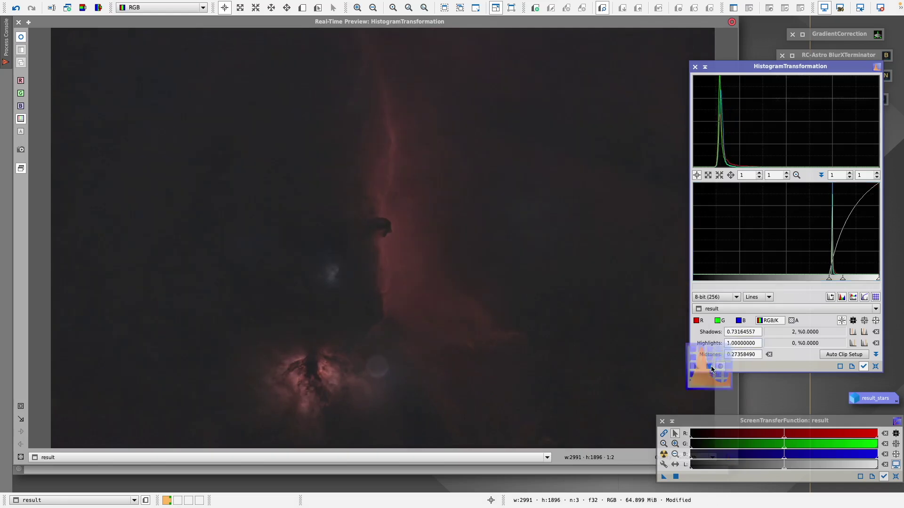
click(875, 366)
Step: Set the combined RGB/K shadows to 0.01518987 and midtones to 0.45569620, and the green channel's to 0.01012658 and 0.50886076
drag(786, 279, 777, 281)
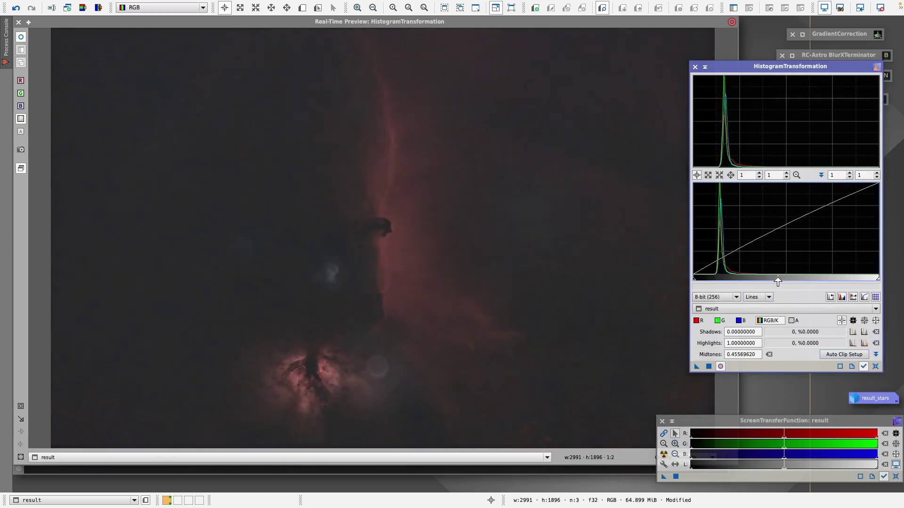
drag(694, 280, 696, 280)
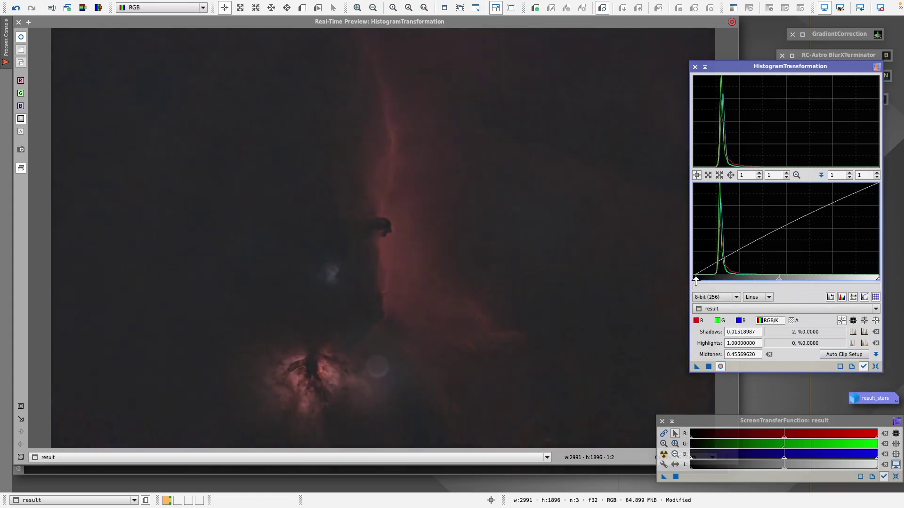
click(720, 320)
drag(786, 281, 787, 281)
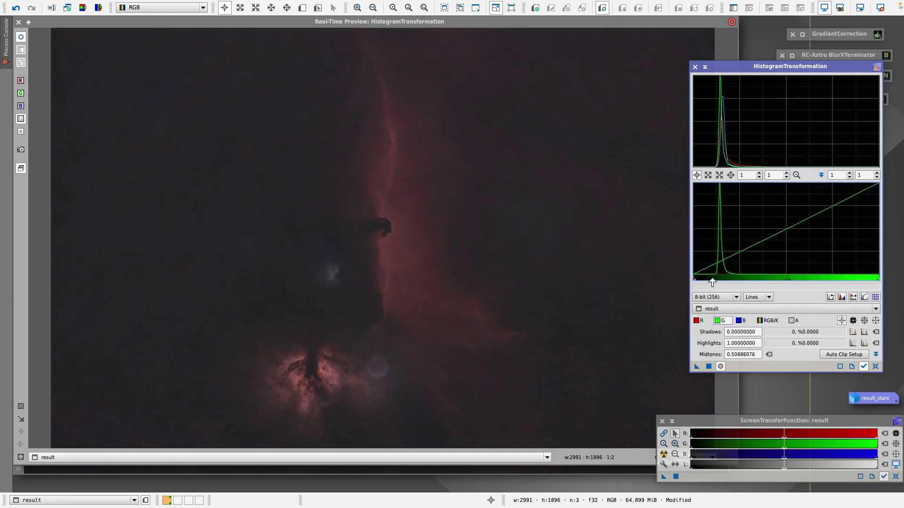
drag(694, 281, 694, 283)
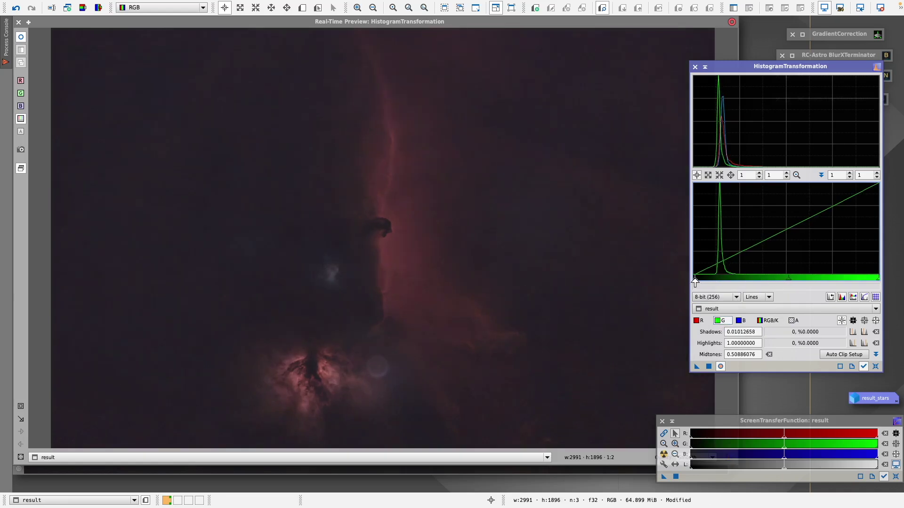
Step: Set the red channel's shadows to 0.04050633 and lower its midtones slightly
click(698, 322)
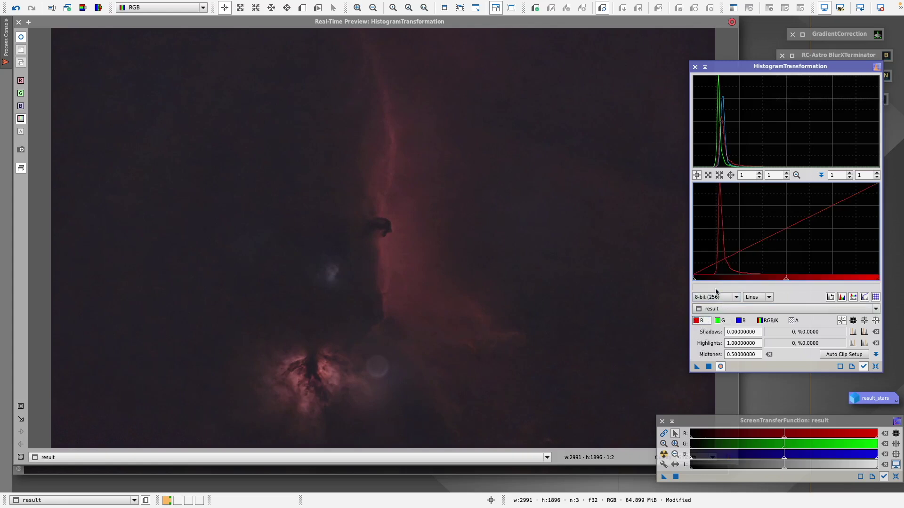
drag(697, 283, 701, 279)
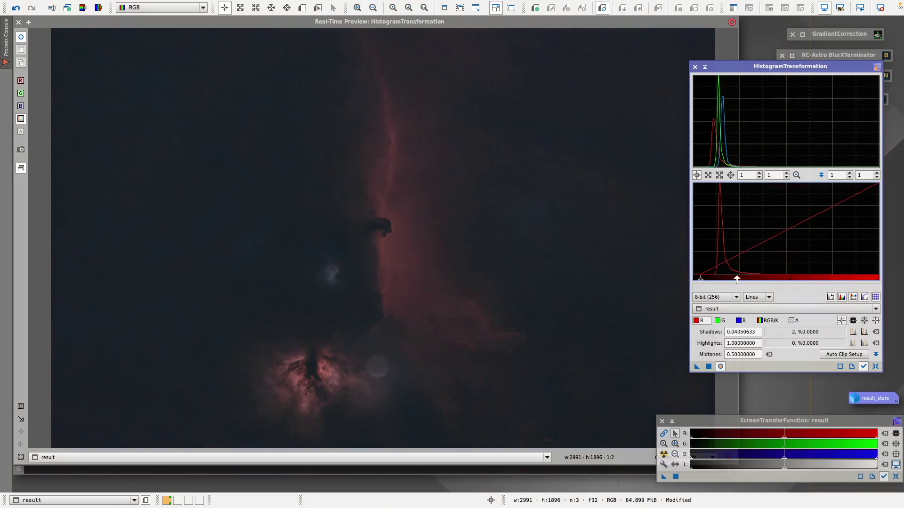
drag(788, 281, 786, 282)
Step: Set the blue channel's shadows to 0.01265823 and the combined RGB/K shadows to 0.06835443 with midtones at 0.32608696
click(740, 320)
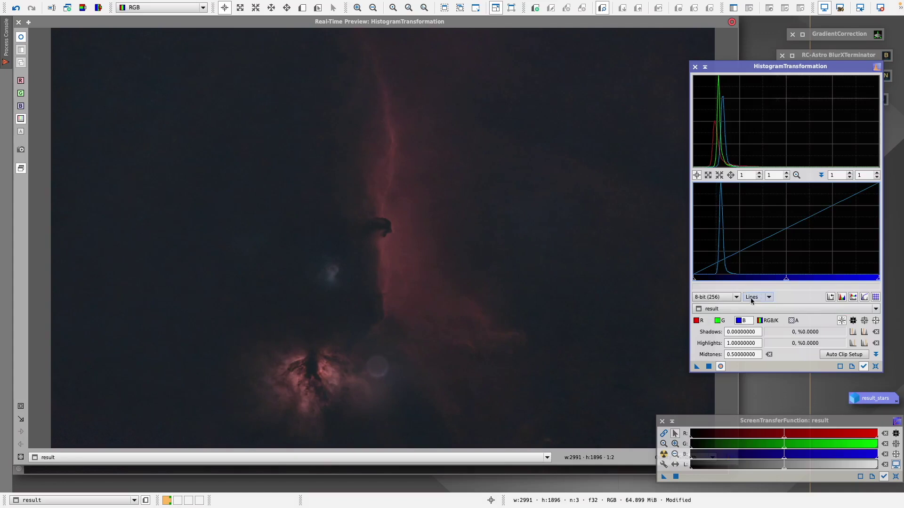
drag(694, 280, 695, 281)
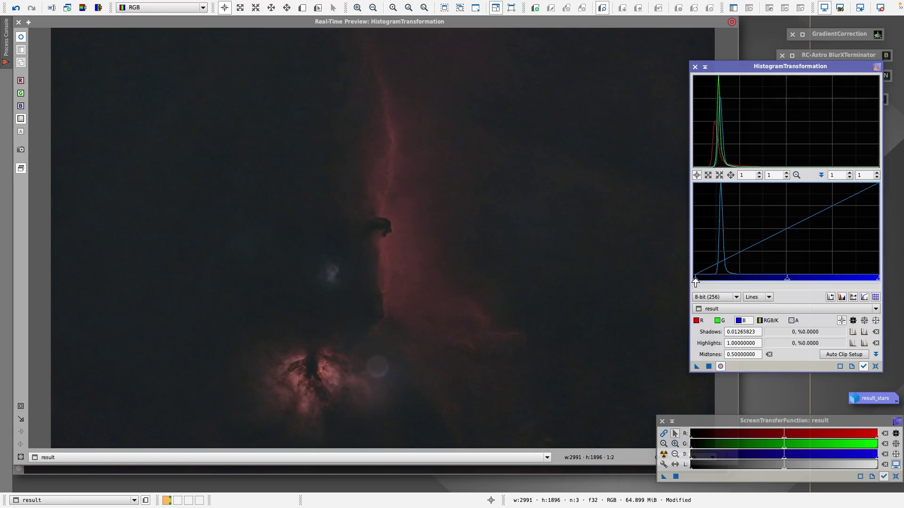
click(766, 320)
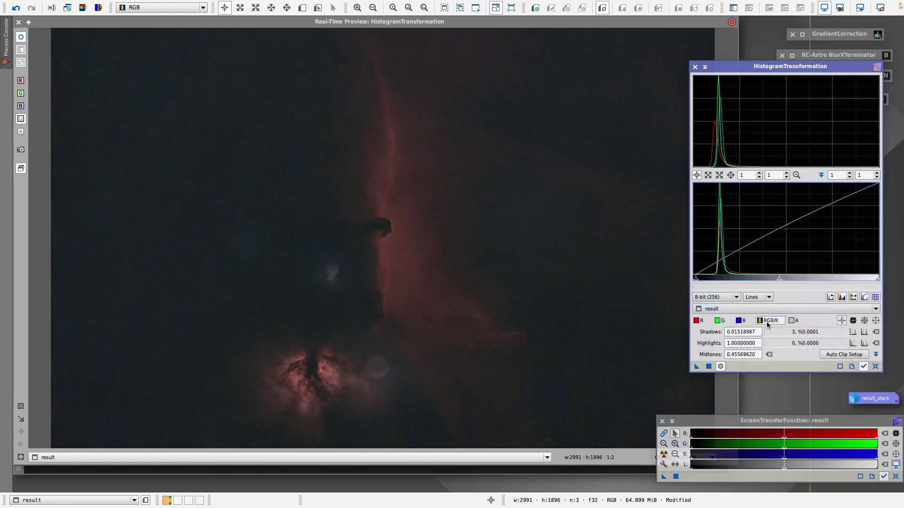
drag(779, 282, 762, 281)
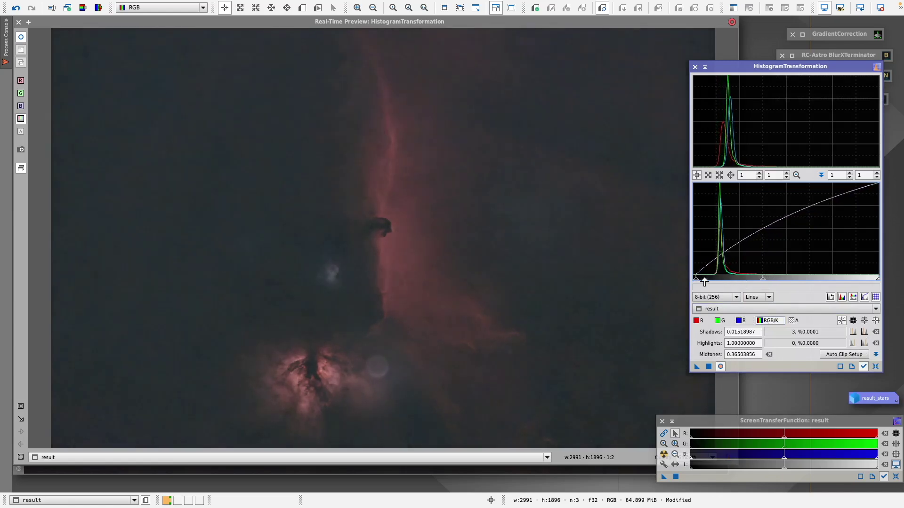
drag(695, 282, 705, 281)
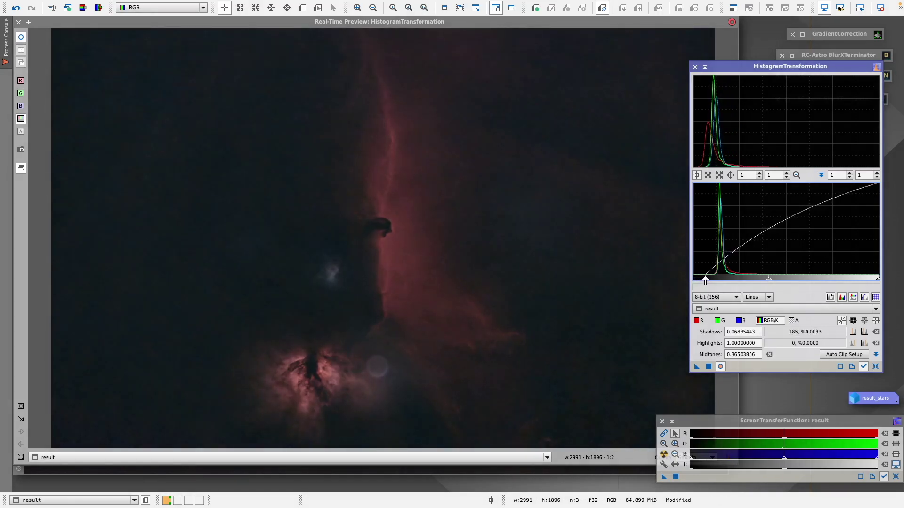
drag(768, 281, 762, 281)
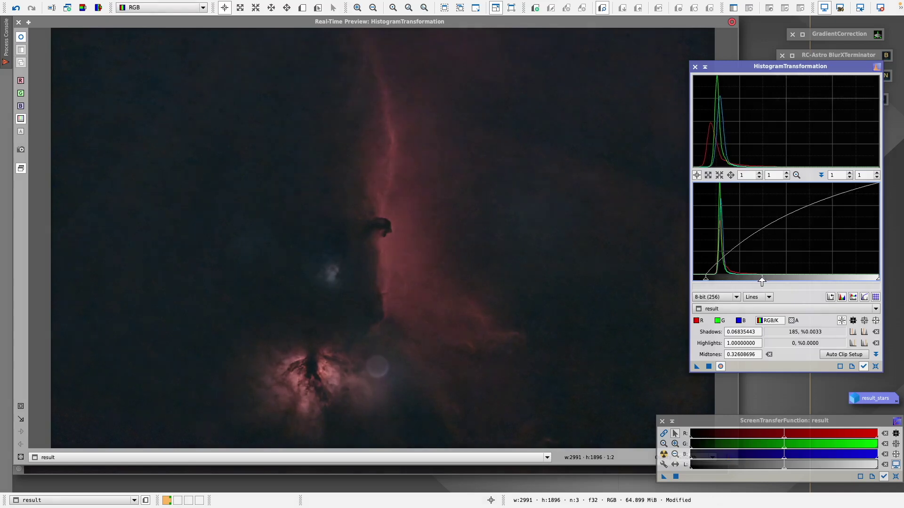
Step: Raise the green channel's shadows to 0.02784810 and the blue channel's shadows to 0.03037975
click(719, 320)
drag(695, 281, 697, 281)
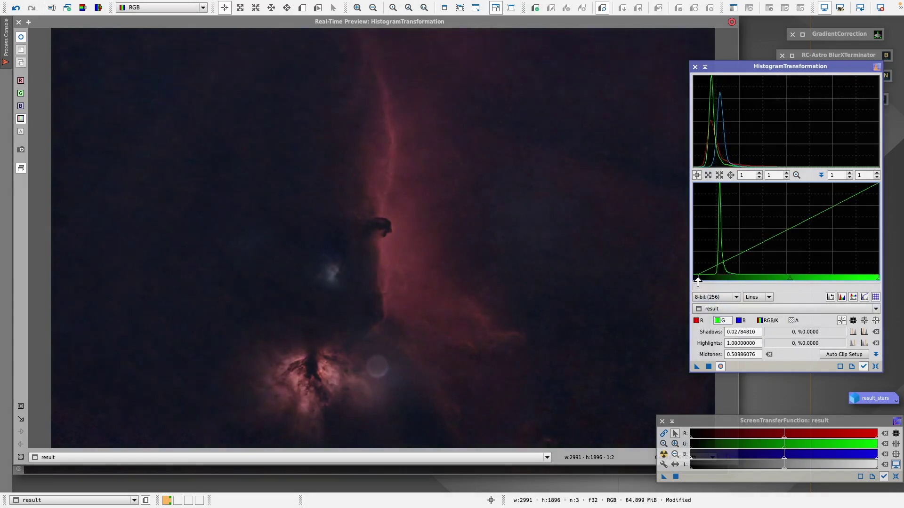
click(740, 321)
drag(696, 281, 700, 282)
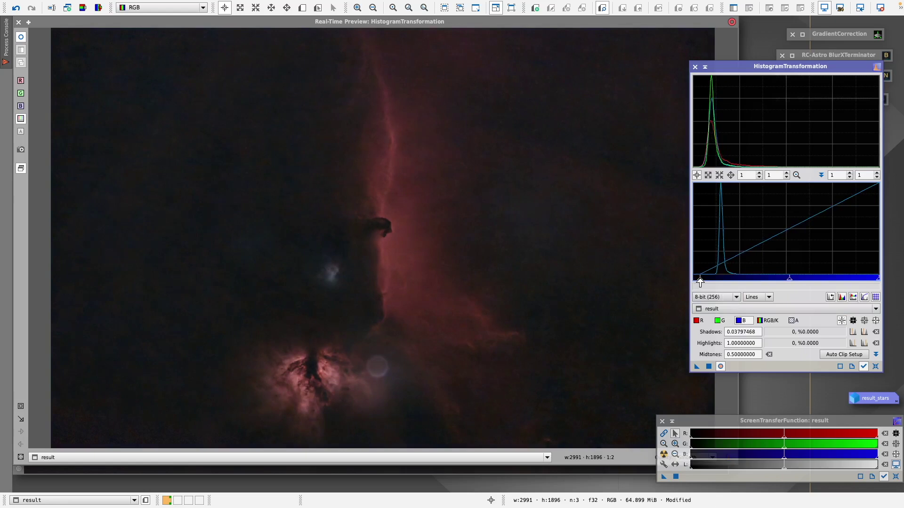
drag(700, 282, 699, 281)
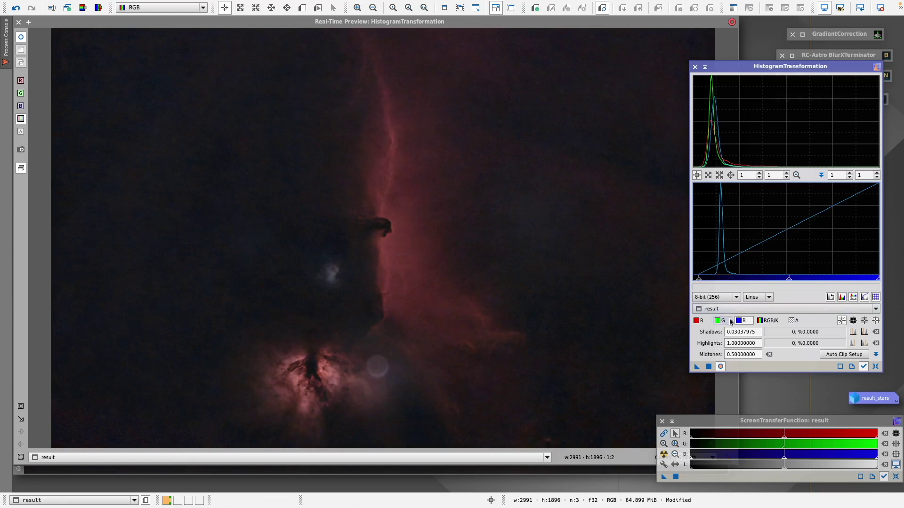
Step: Apply the histogram transformation to the starless image and reset its parameters
click(767, 322)
click(711, 367)
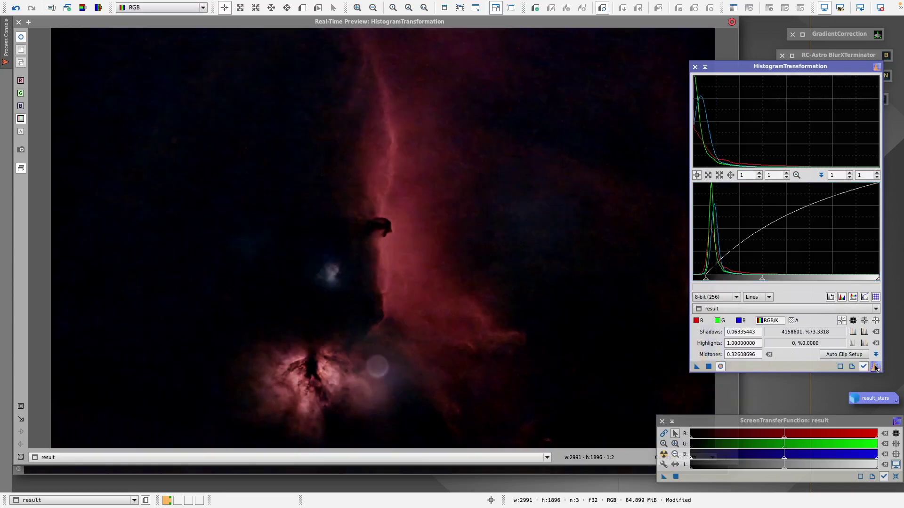
click(875, 367)
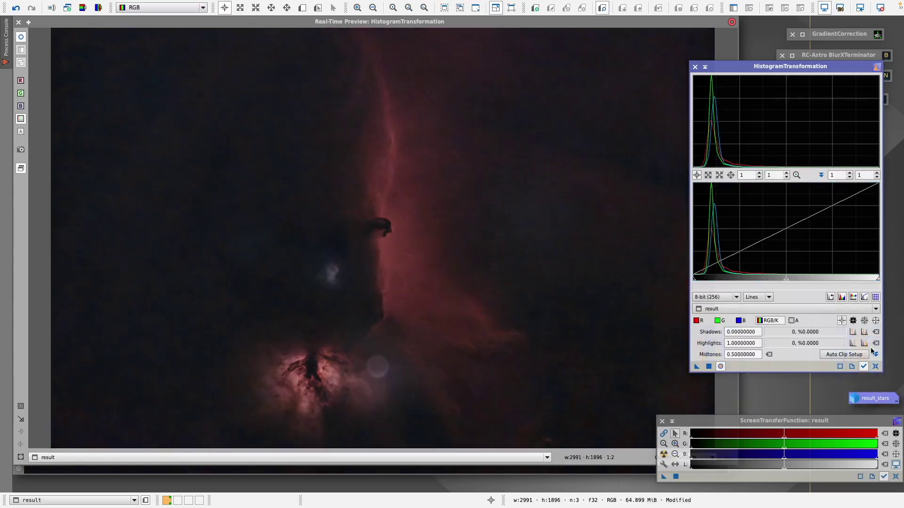
Step: Put away HistogramTransformation with its preview, and open CurvesTransformation with a real-time preview of the starless image
click(705, 67)
drag(787, 212, 828, 125)
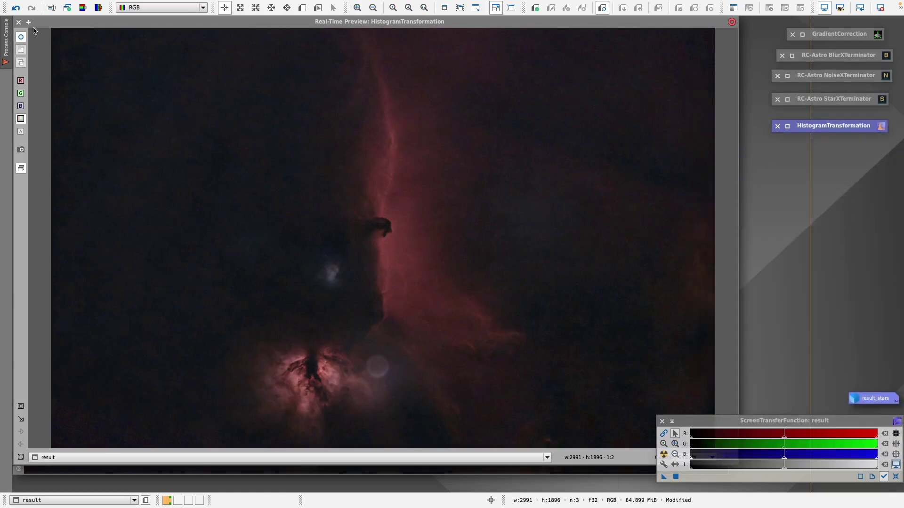
click(18, 23)
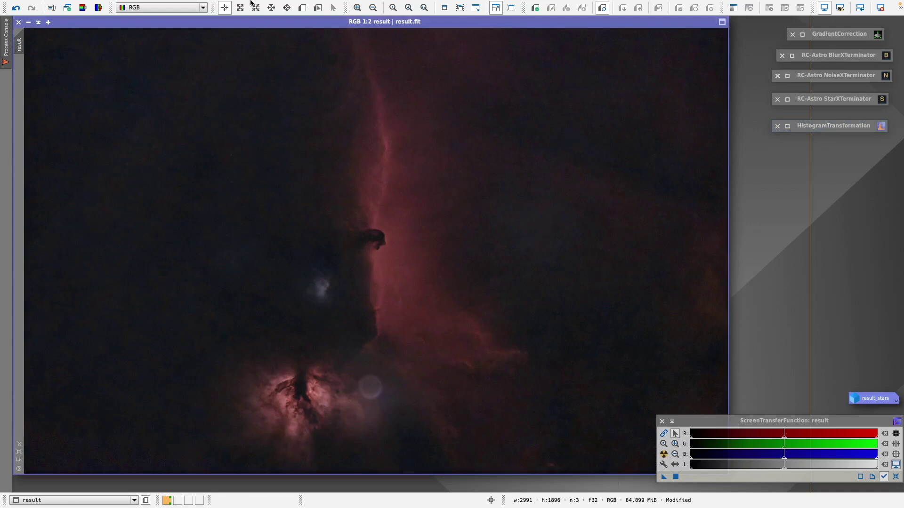
mouse_move(253, 4)
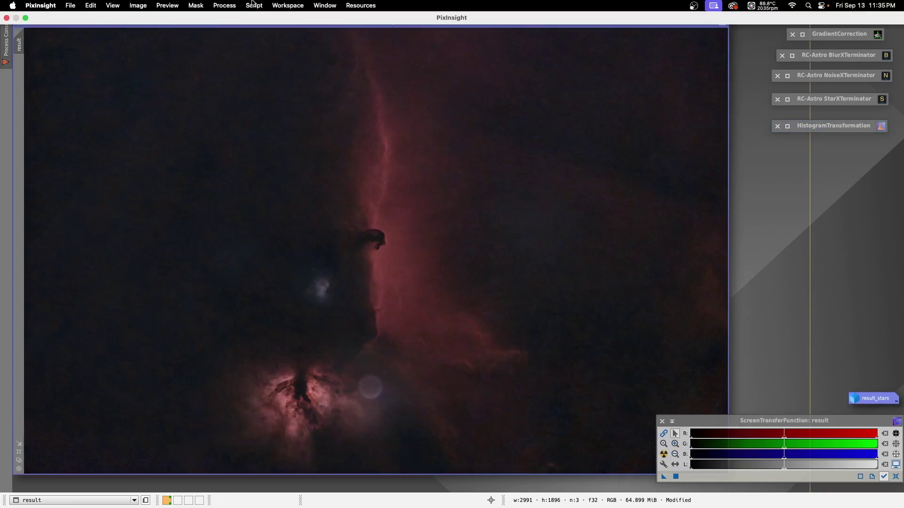
click(226, 7)
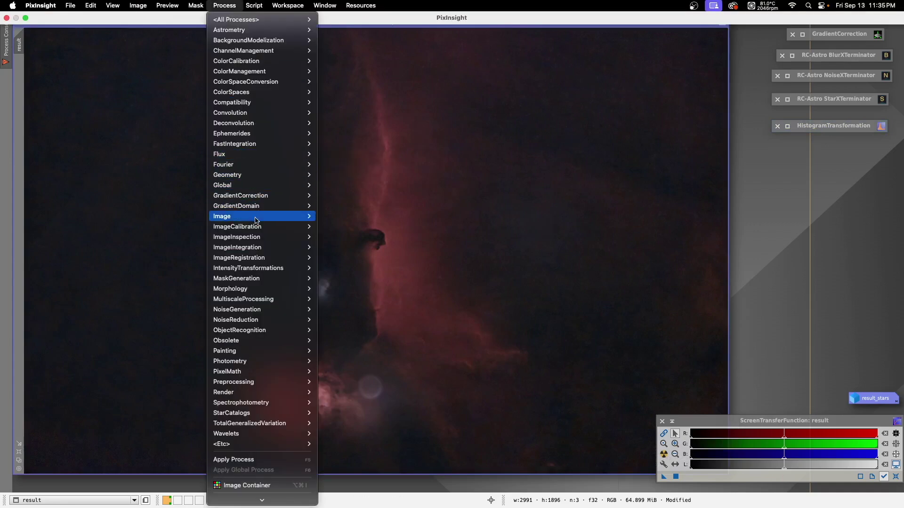
mouse_move(257, 274)
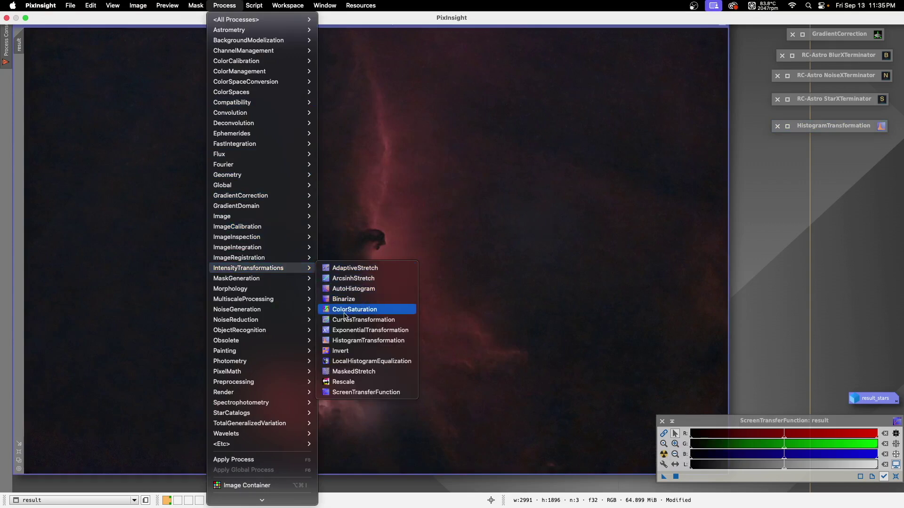
click(362, 323)
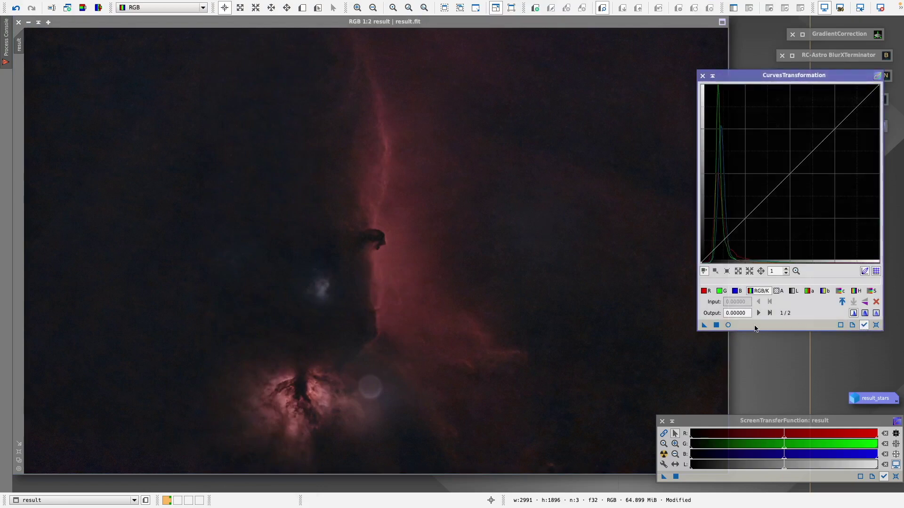
click(728, 326)
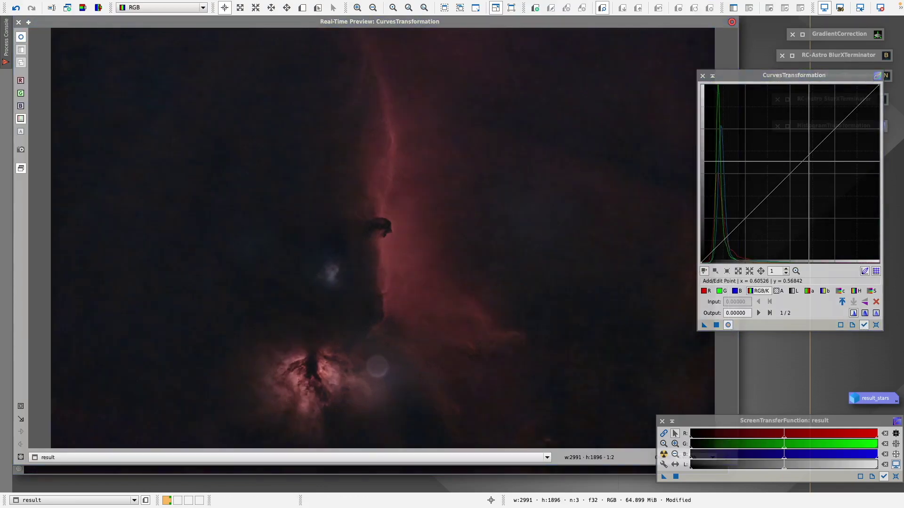
Step: Shape the RGB/K curve with points at input 0.49211, output 0.63421 and input 0.06842, output 0.07632
drag(803, 160, 788, 149)
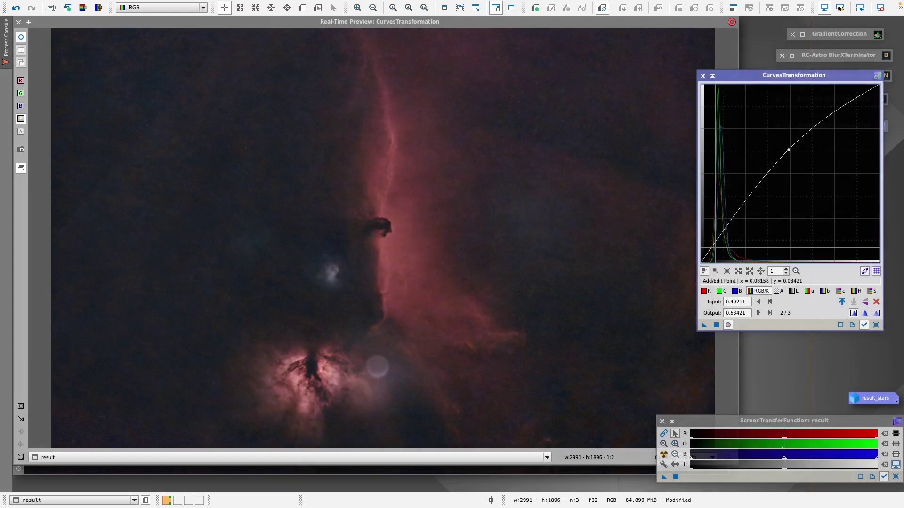
click(715, 249)
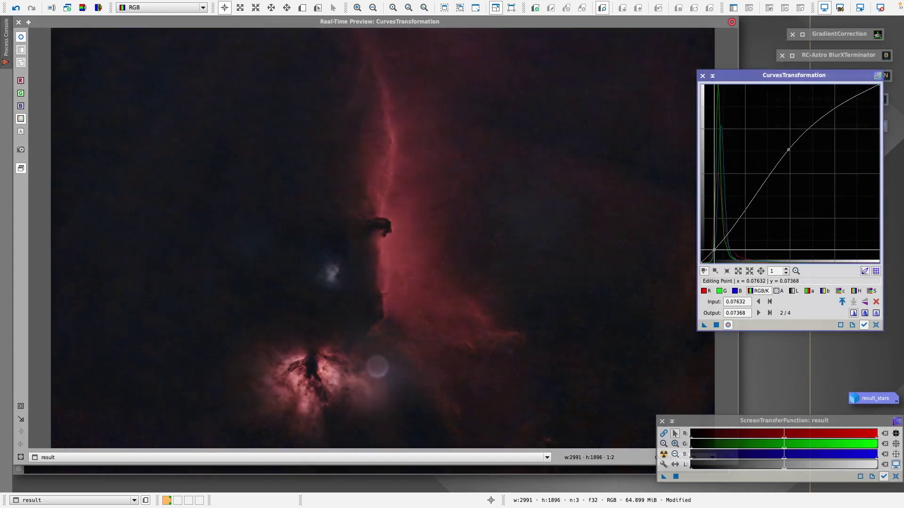
drag(715, 249, 713, 248)
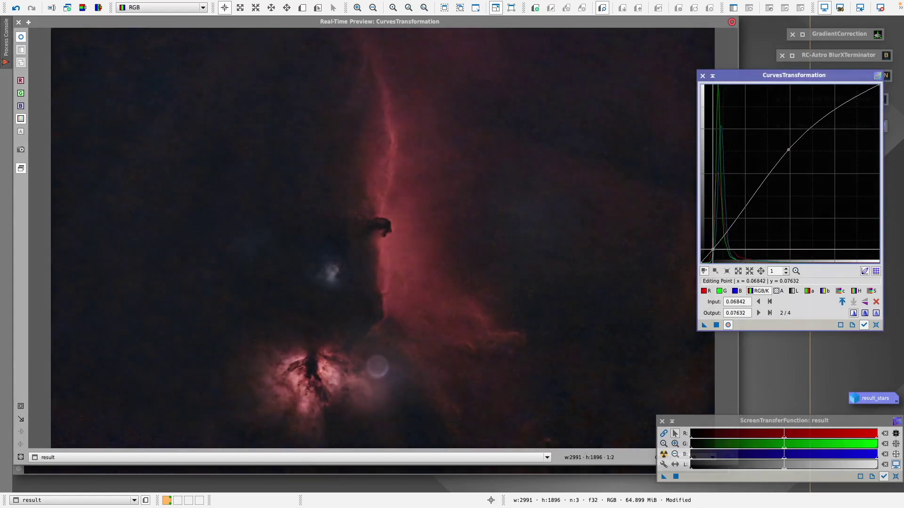
Step: Shape the green curve with points at input 0.14737, output 0.15789 and input 0.50526, output 0.58947
click(720, 291)
click(811, 153)
drag(811, 152, 805, 150)
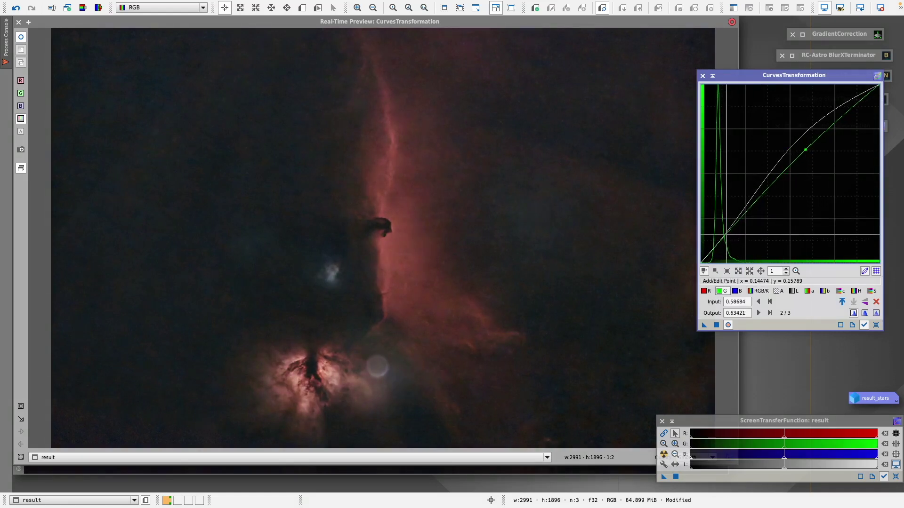
drag(727, 234, 726, 234)
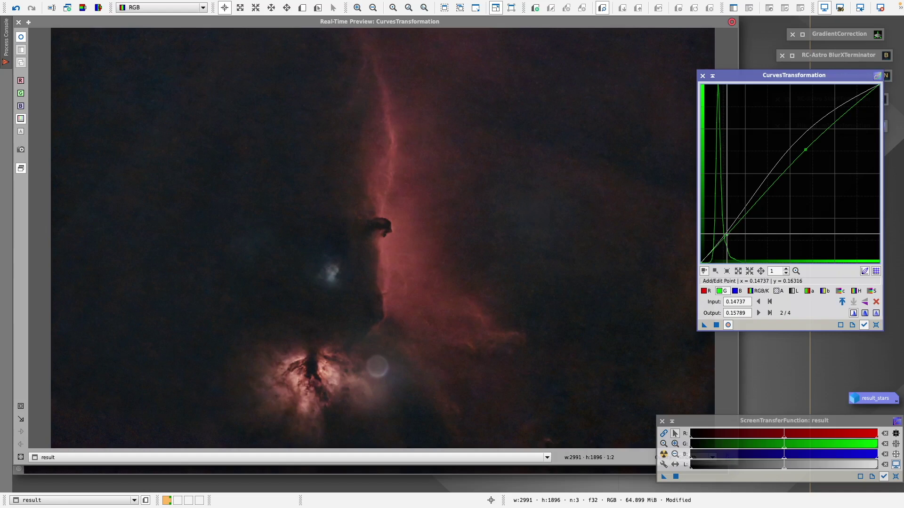
click(806, 149)
drag(805, 149, 802, 150)
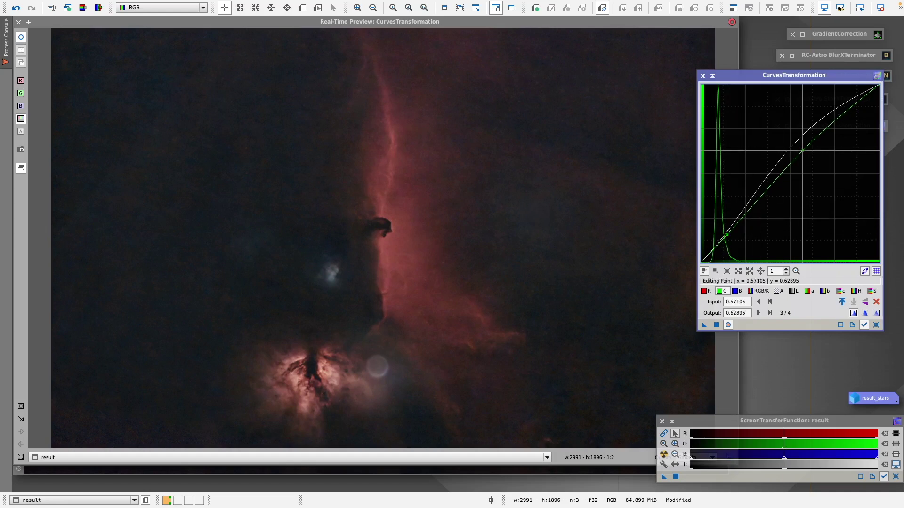
mouse_move(803, 150)
mouse_down()
mouse_move(818, 164)
mouse_move(792, 158)
mouse_up()
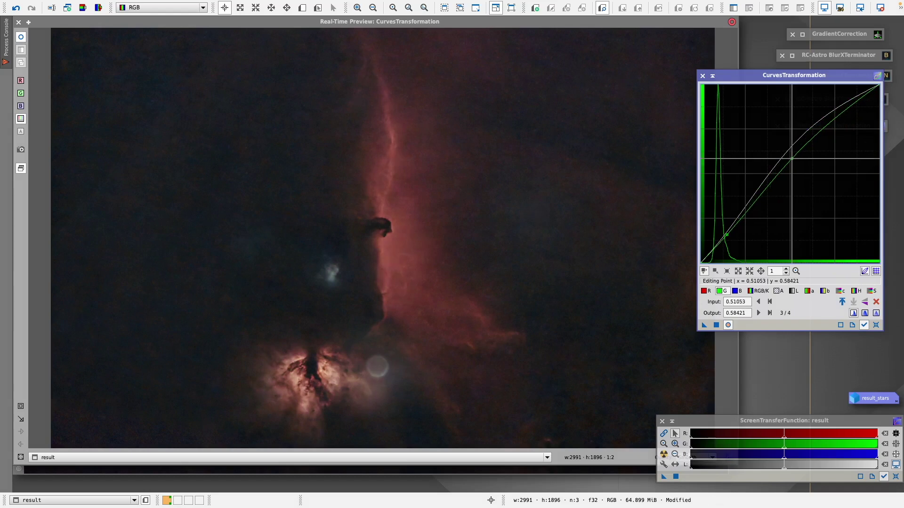
drag(792, 158, 795, 159)
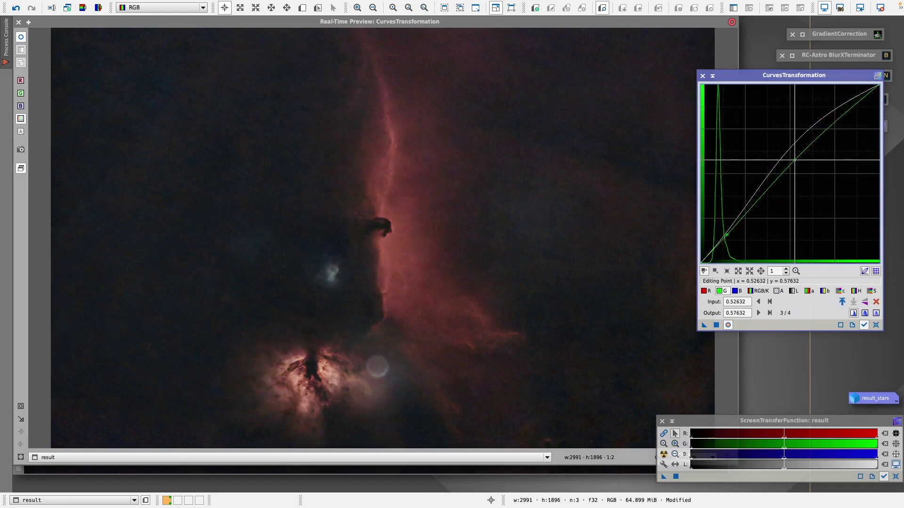
drag(795, 159, 790, 156)
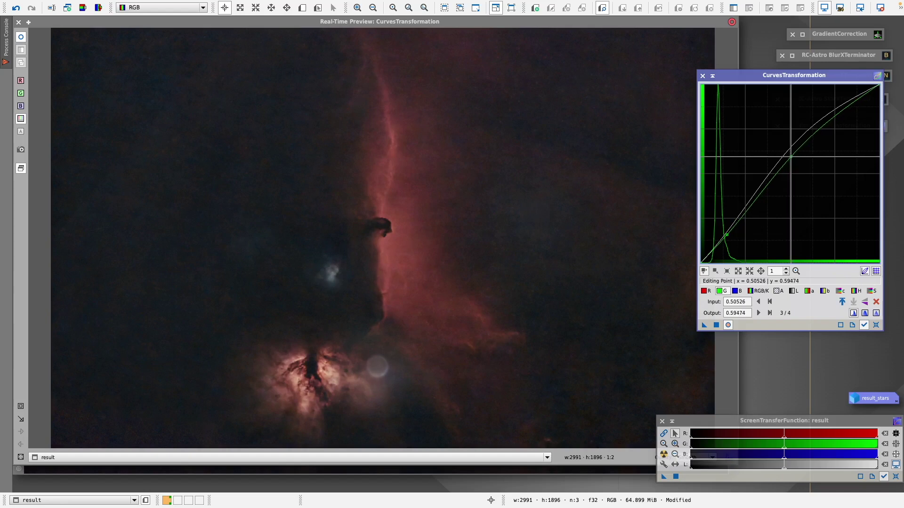
drag(791, 157, 791, 157)
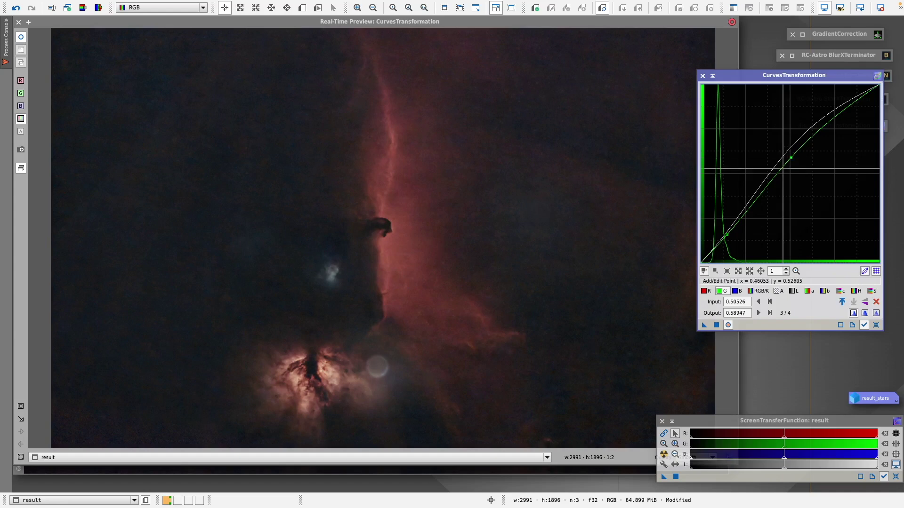
Step: Move the green curve's points to input 0.14211, output 0.15263 and input 0.51842, output 0.56316, then apply and reset the curves
drag(728, 233, 726, 234)
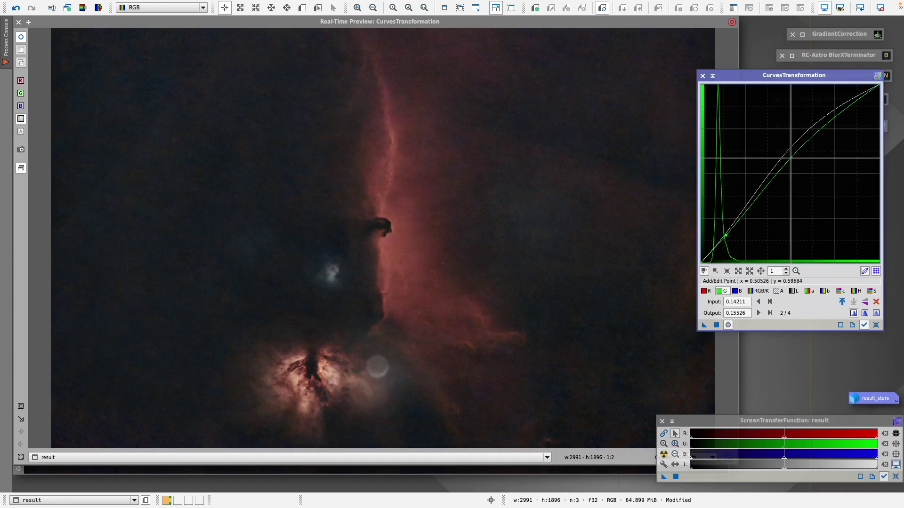
click(791, 158)
drag(791, 158, 793, 163)
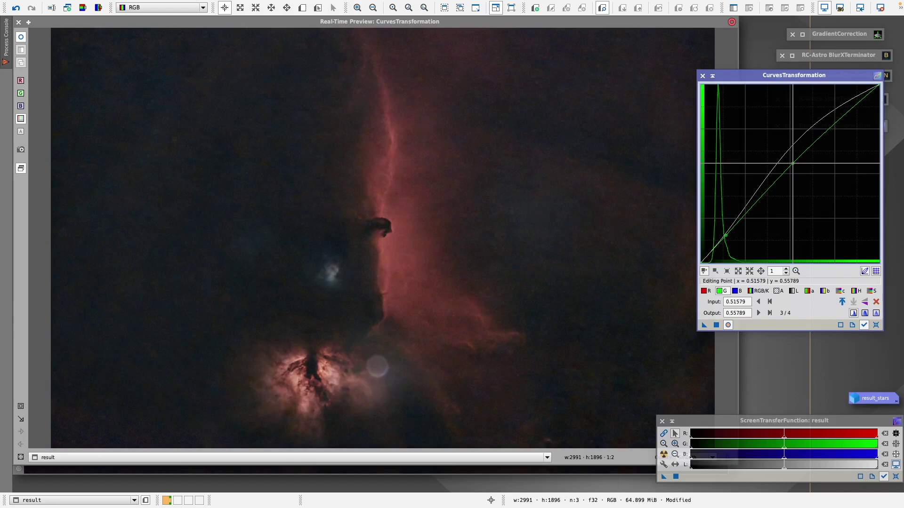
drag(793, 162, 793, 162)
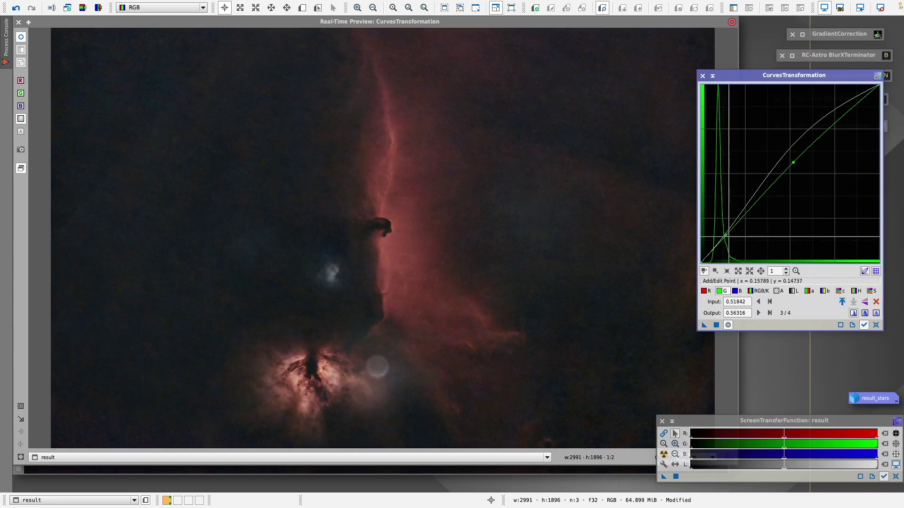
drag(726, 237, 725, 236)
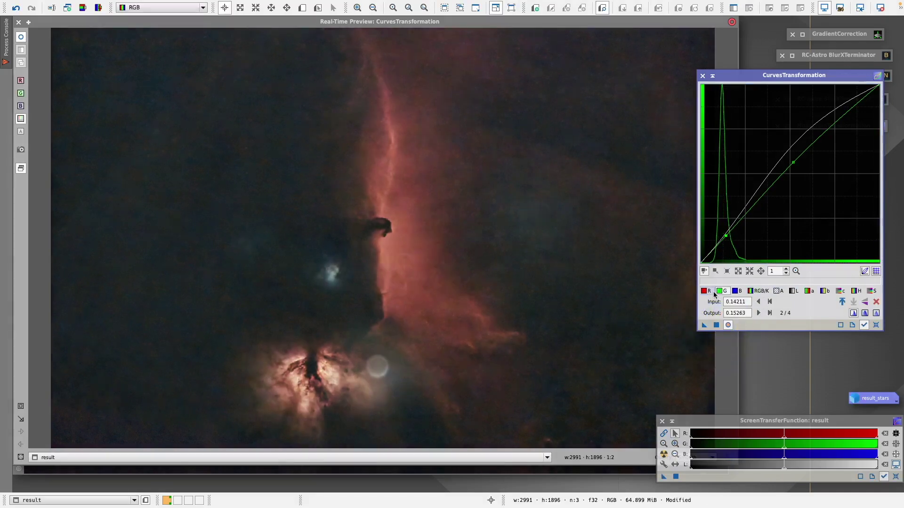
click(876, 326)
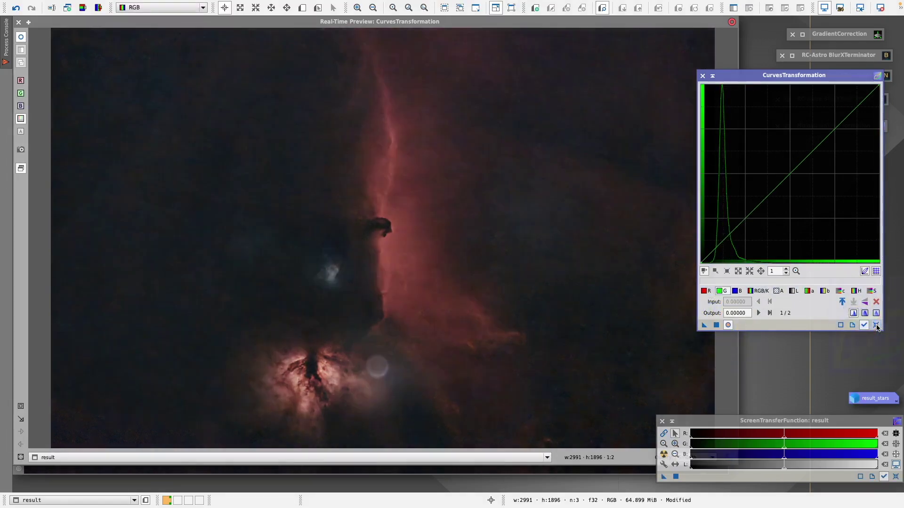
Step: Shape the blue curve by raising its midtones and adding a shadow point at input 0.10000, output 0.07895
click(737, 291)
drag(798, 164, 790, 160)
drag(717, 249, 718, 248)
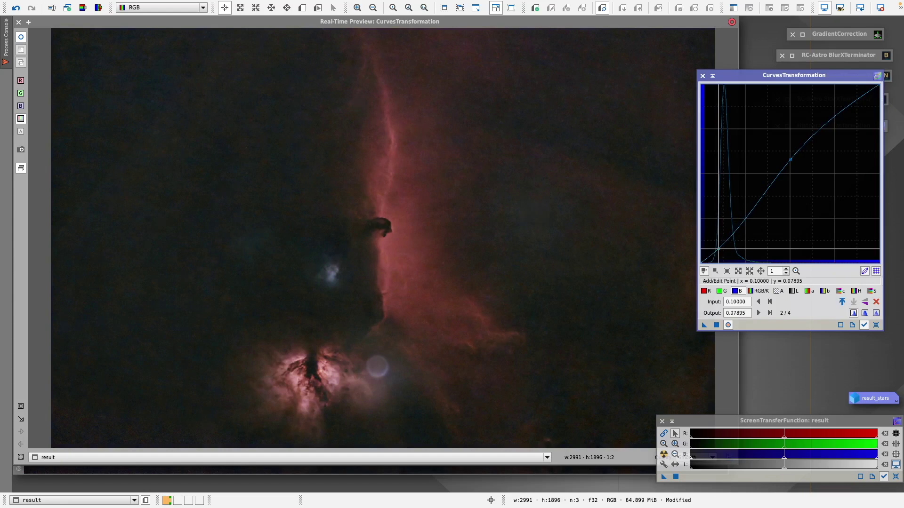
Step: Shape the red curve with points at input 0.48947, output 0.56579 and input 0.11316, output 0.11053
click(705, 291)
drag(795, 170, 788, 162)
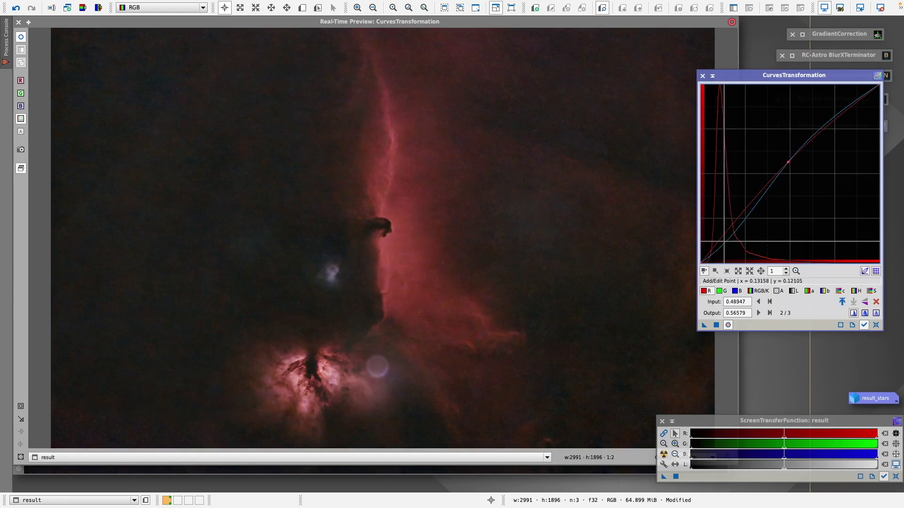
click(716, 240)
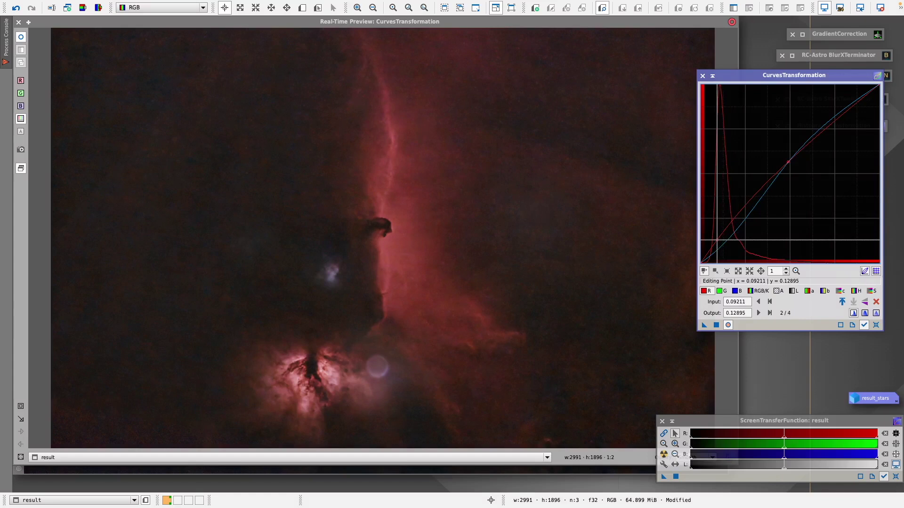
drag(717, 241, 721, 245)
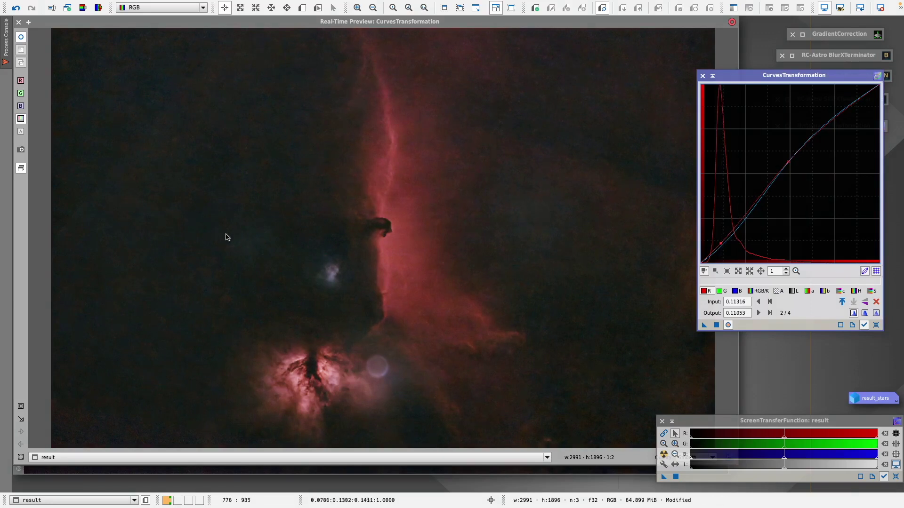
Step: Shape the green curve with points at input 0.54211, output 0.56579 and input 0.08947, output 0.06842
click(721, 293)
click(799, 164)
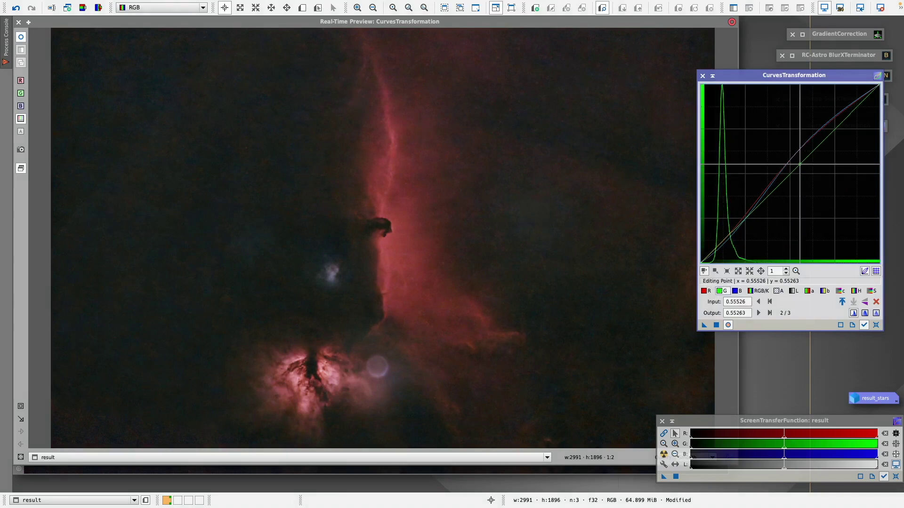
drag(799, 164, 797, 162)
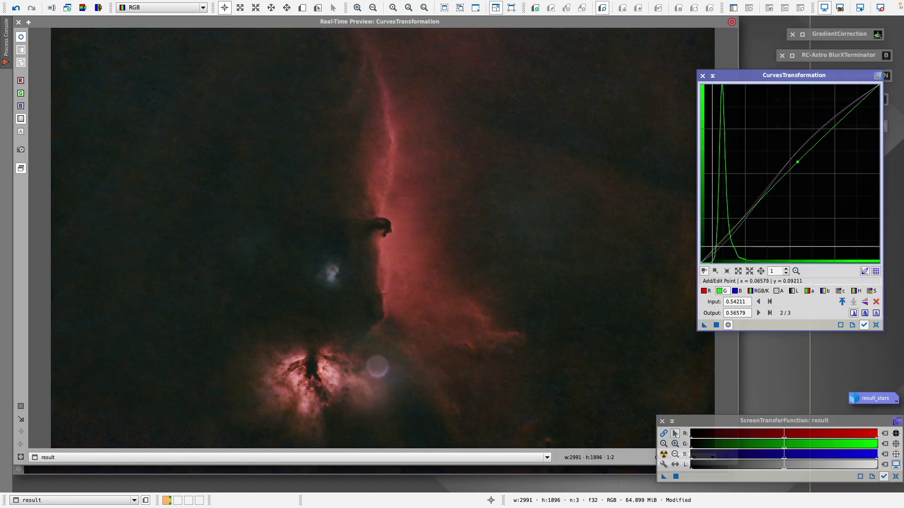
click(716, 248)
drag(715, 248, 716, 251)
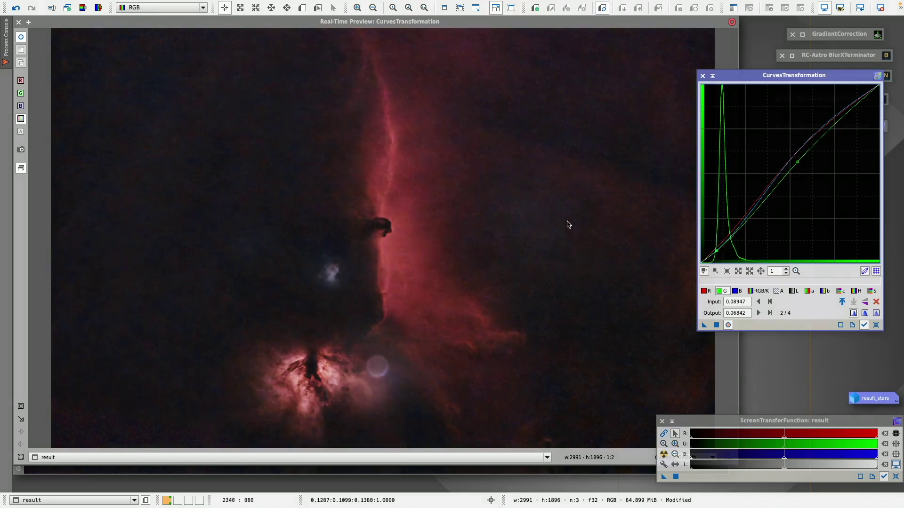
Step: Move the blue curve's shadow point to input 0.11316, output 0.06316, then apply and reset the curves
click(737, 291)
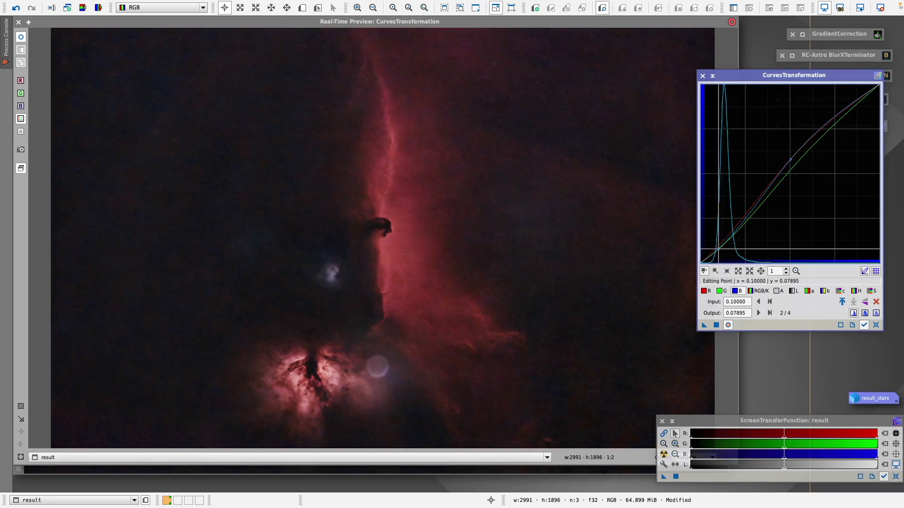
drag(718, 249, 720, 251)
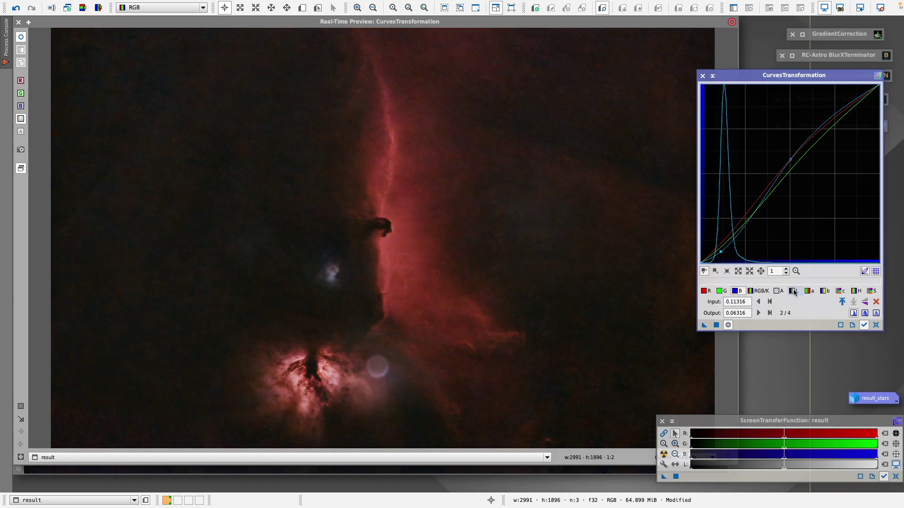
click(717, 324)
click(875, 325)
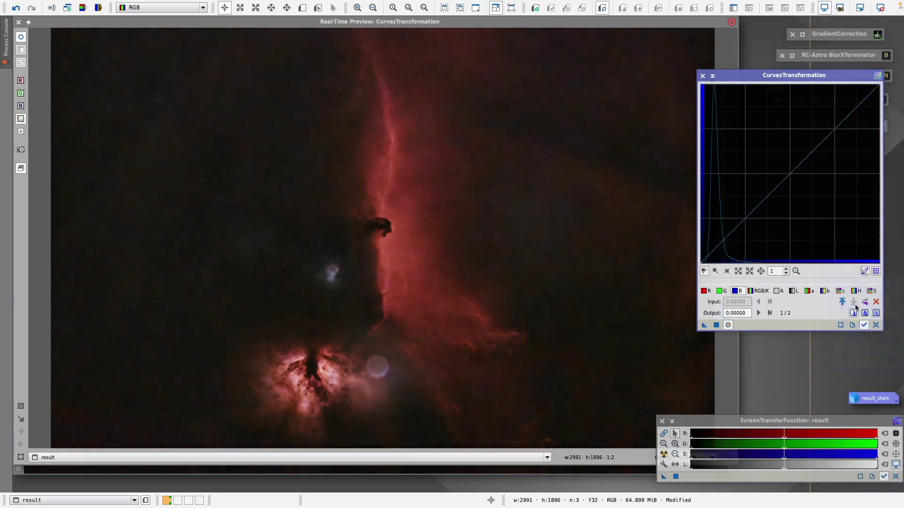
Step: Shape the lightness curve with points at input 0.52632, output 0.59737 and input 0.08684, output 0.08947
click(796, 293)
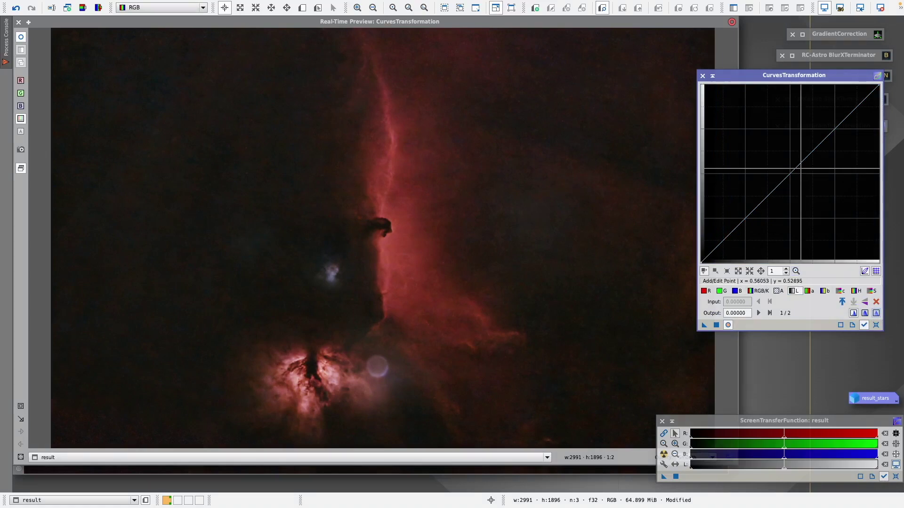
click(801, 162)
drag(802, 163, 795, 156)
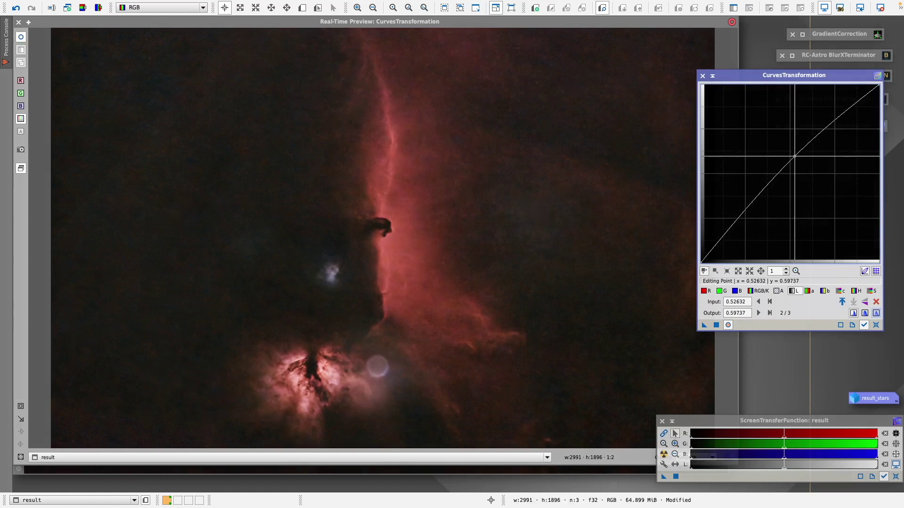
click(716, 246)
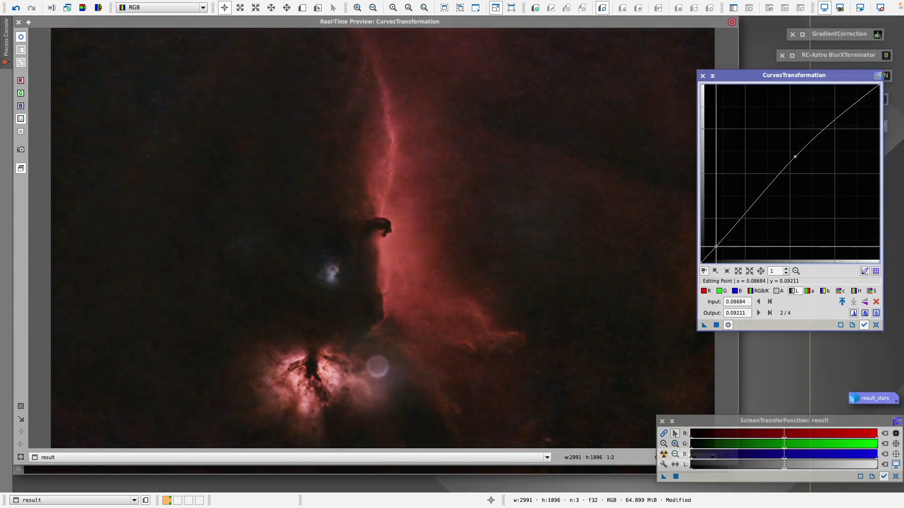
drag(715, 246, 719, 246)
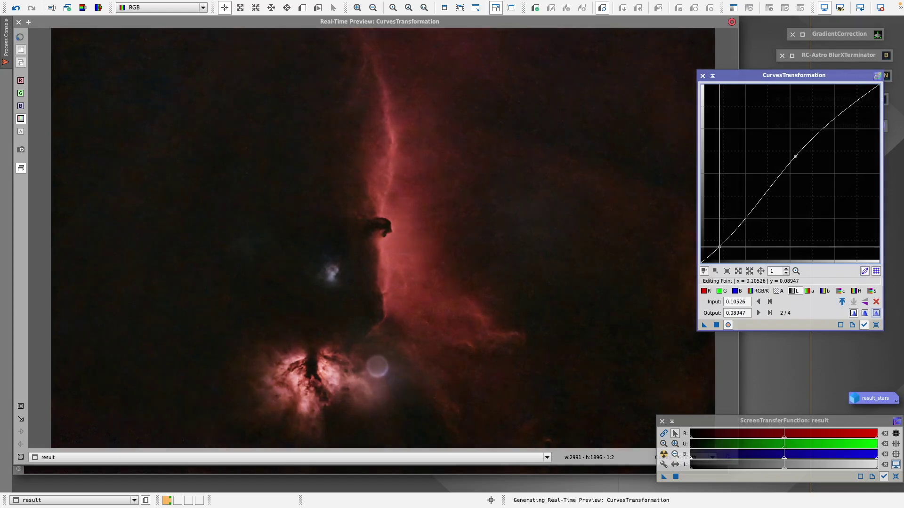
drag(719, 247, 716, 246)
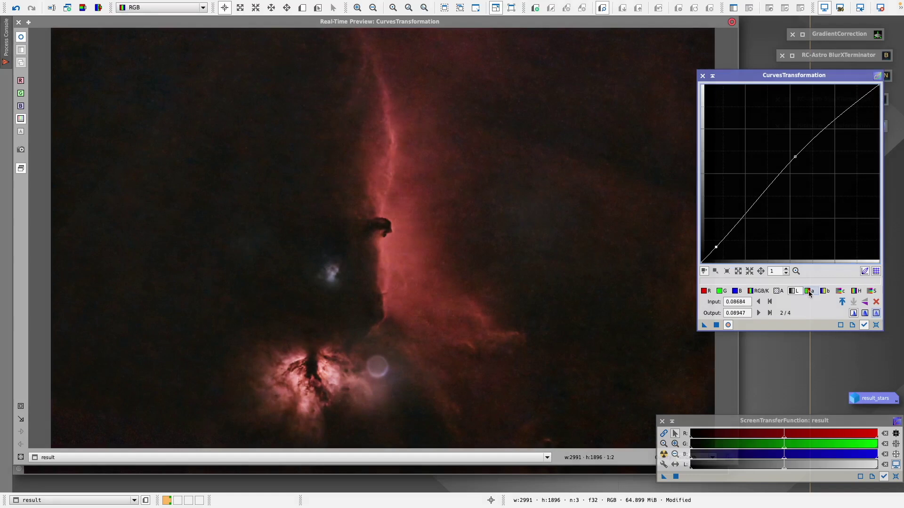
Step: Shape the saturation curve with points at input 0.22368, output 0.20789 and input 0.61842, output 0.62895, then apply and reset the curves
click(871, 291)
click(806, 147)
drag(807, 148, 793, 140)
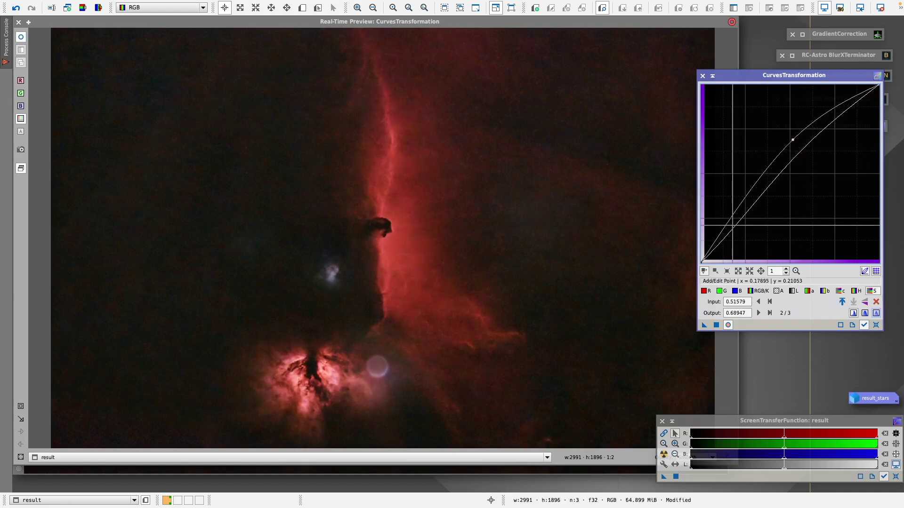
click(727, 235)
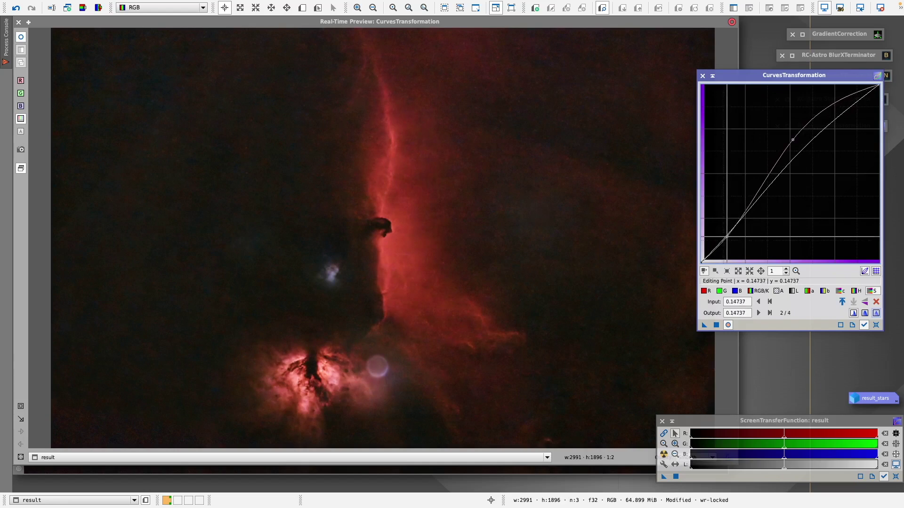
drag(727, 235, 741, 226)
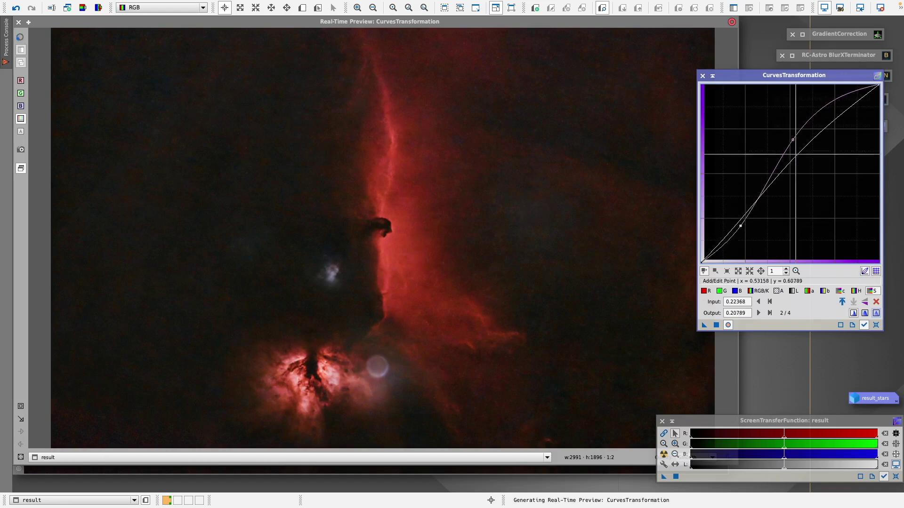
drag(793, 140, 811, 150)
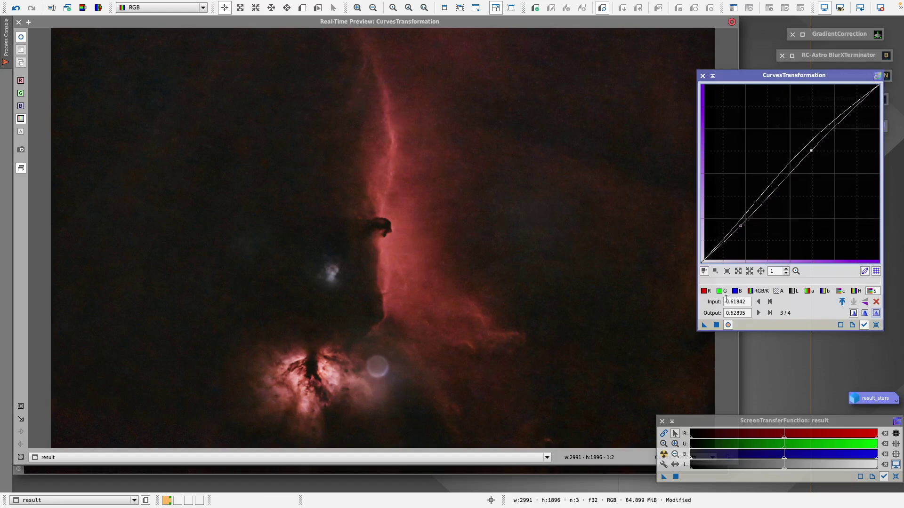
click(715, 325)
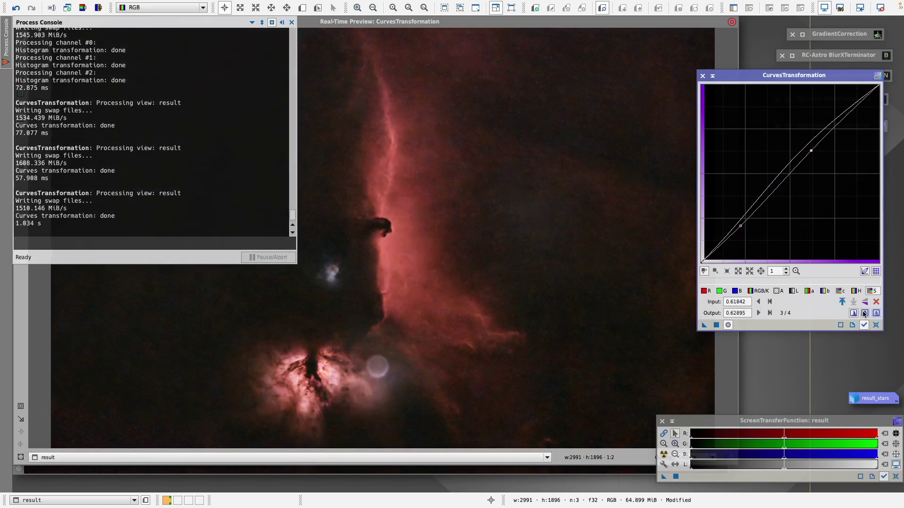
click(875, 325)
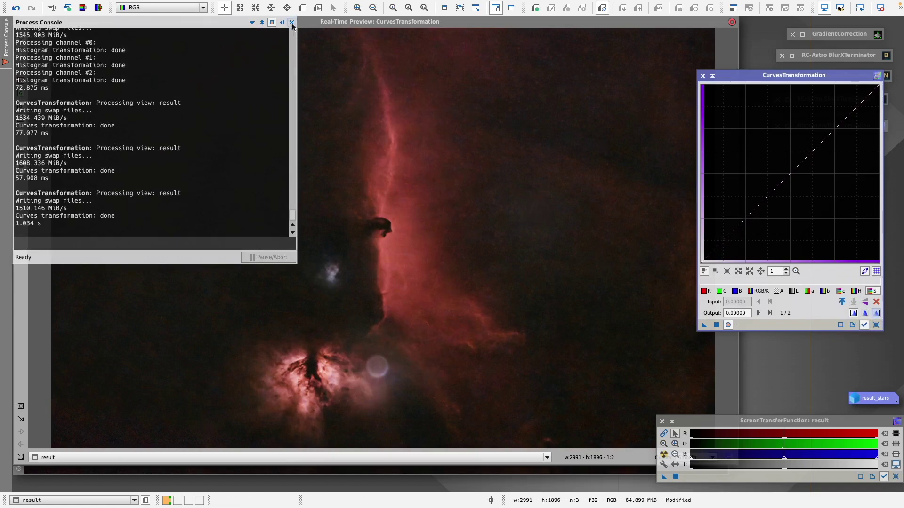
Step: Dismiss the process console, collapse CurvesTransformation beside the other stored tools, and close its real-time preview
click(291, 22)
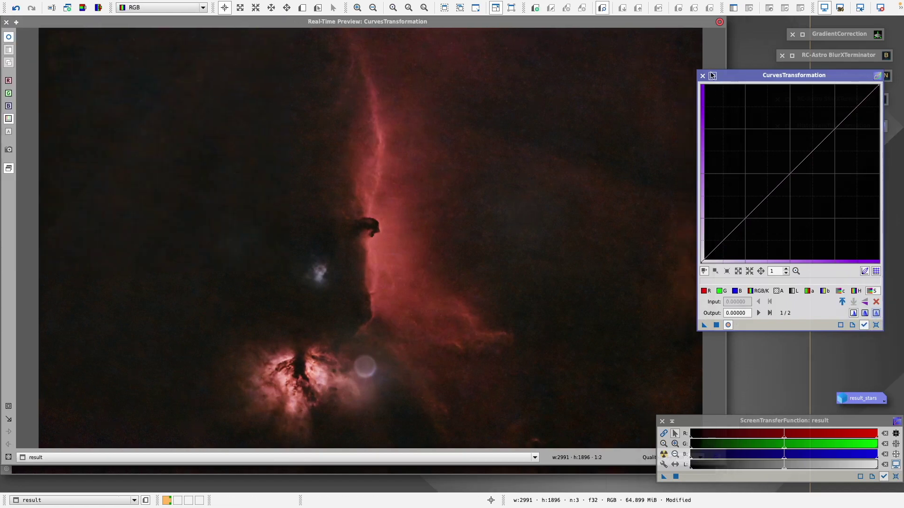
click(713, 76)
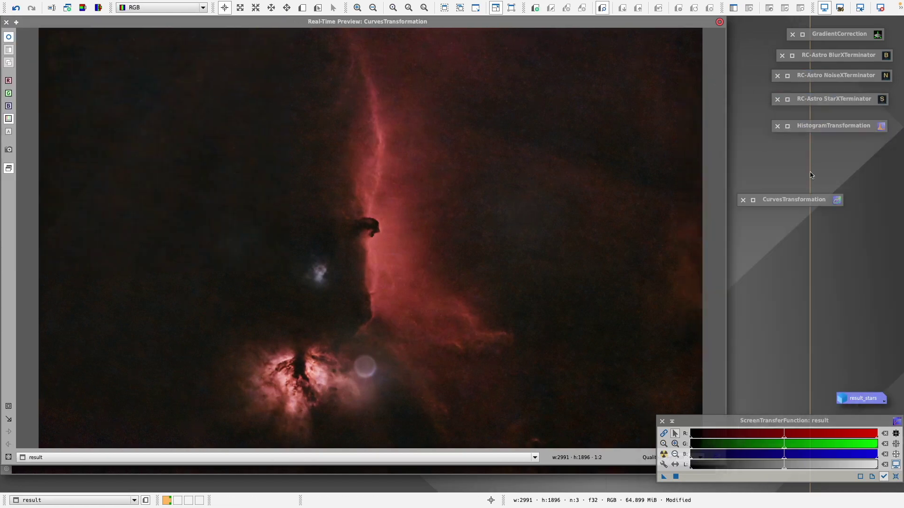
drag(795, 202, 841, 162)
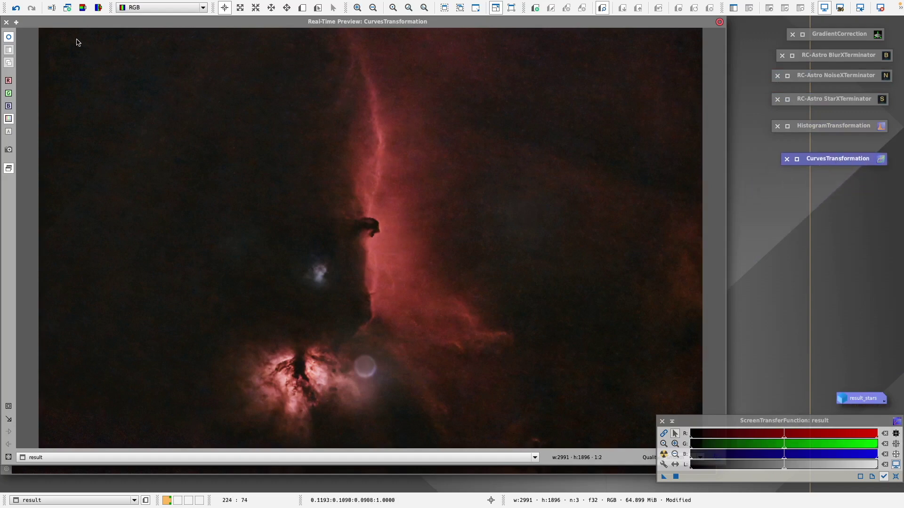
click(6, 23)
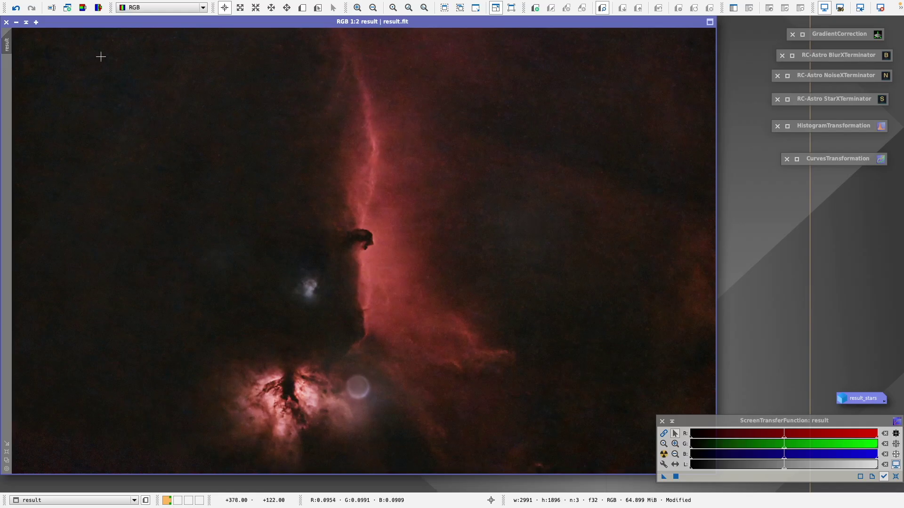
drag(111, 25, 132, 25)
Step: Save the starless image to the Desktop as result.tif, an uncompressed 16-bit unsigned integer TIFF
mouse_move(74, 3)
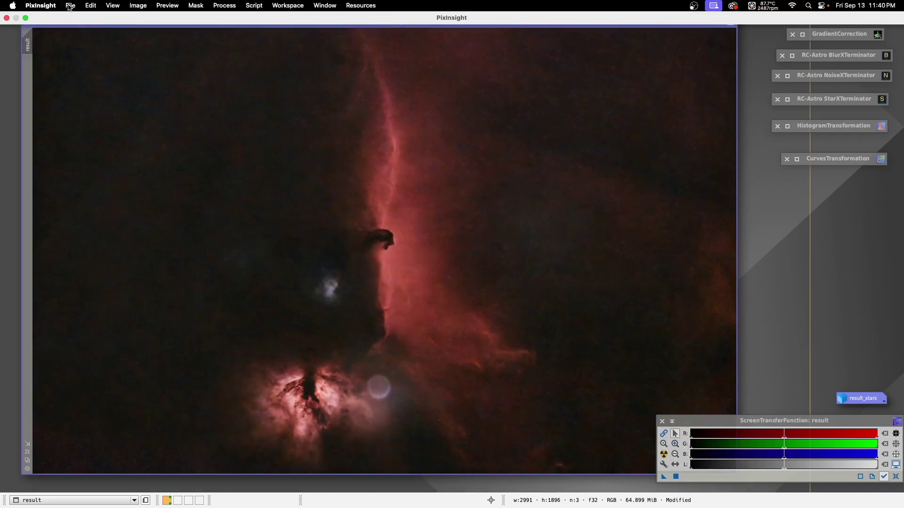
click(69, 7)
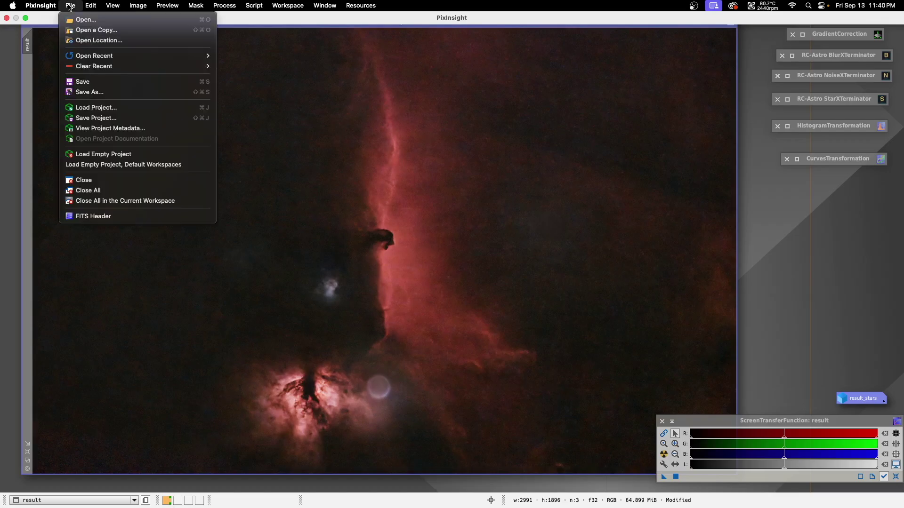
click(81, 93)
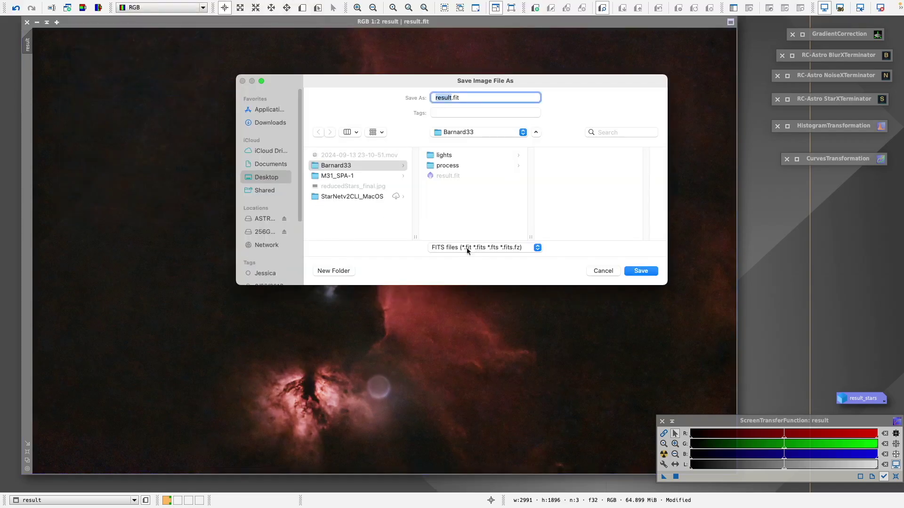
click(538, 248)
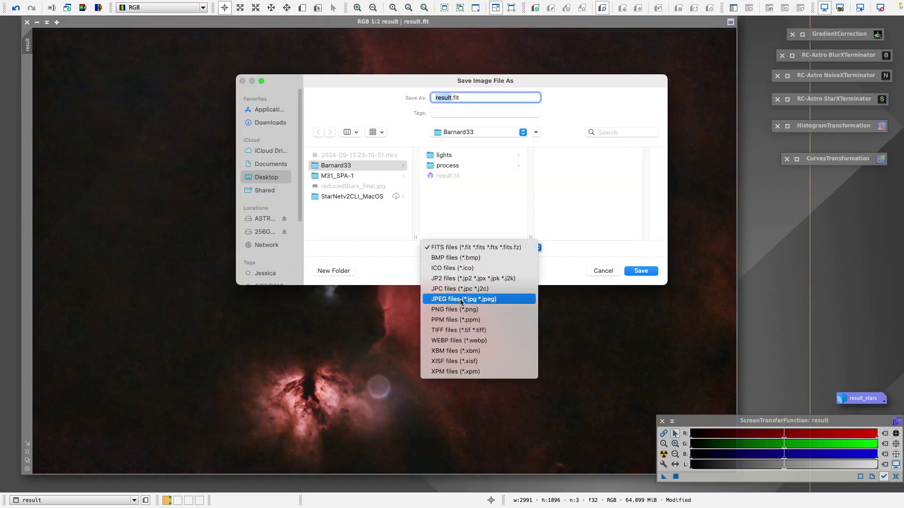
click(449, 331)
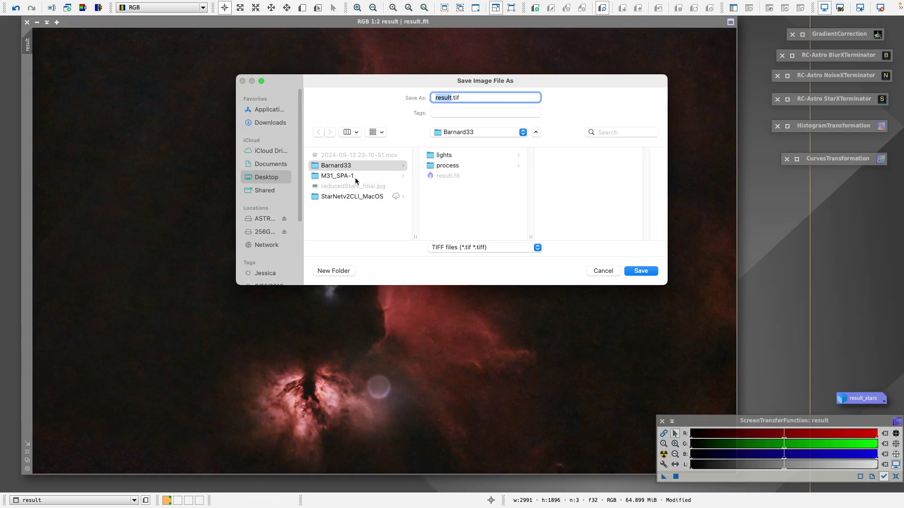
click(263, 178)
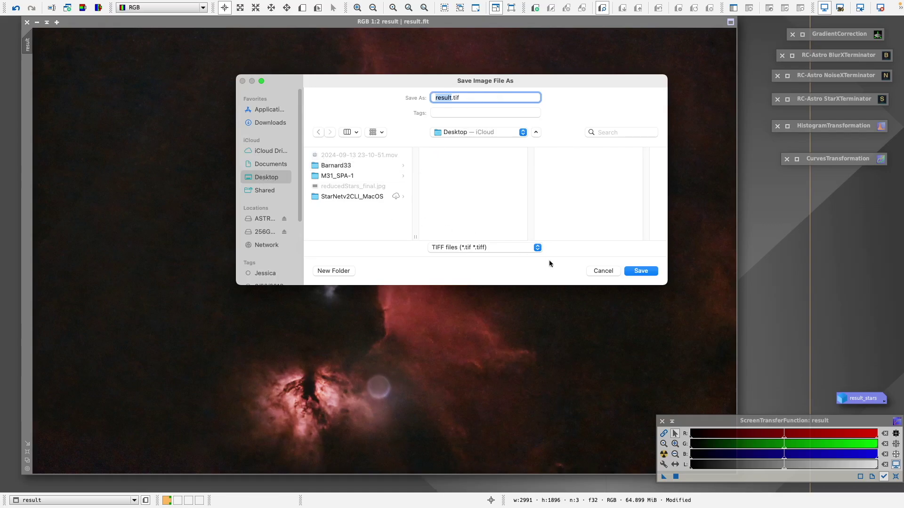
click(642, 271)
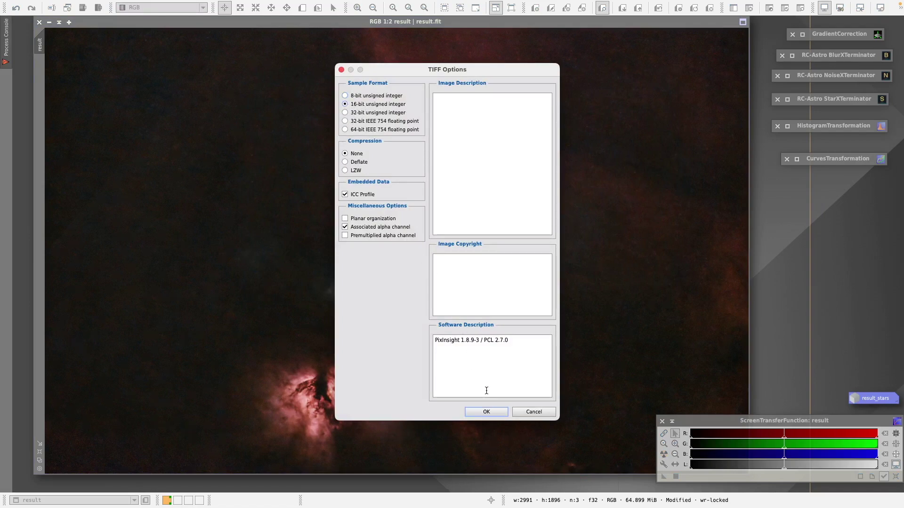
click(492, 412)
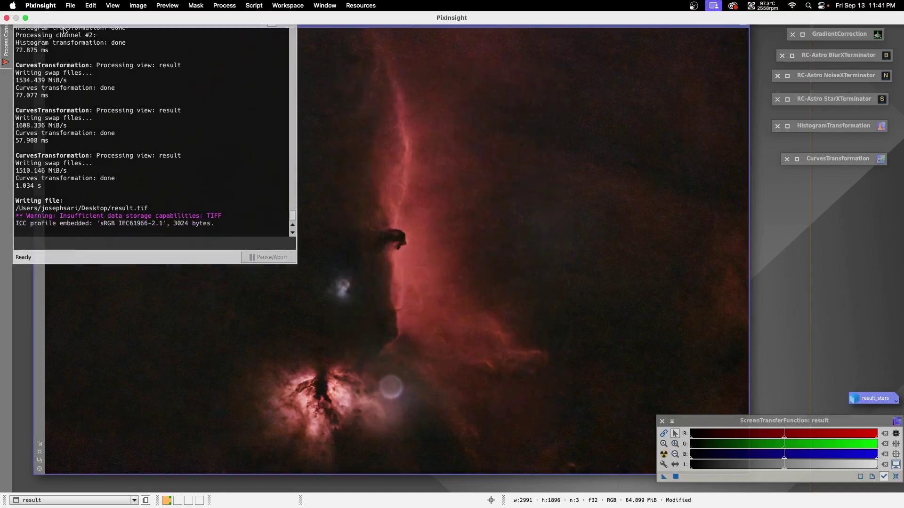
Step: Switch to Adobe Photoshop (Beta), open result.tif from the Desktop, and fit the image to the screen
mouse_move(1, 1)
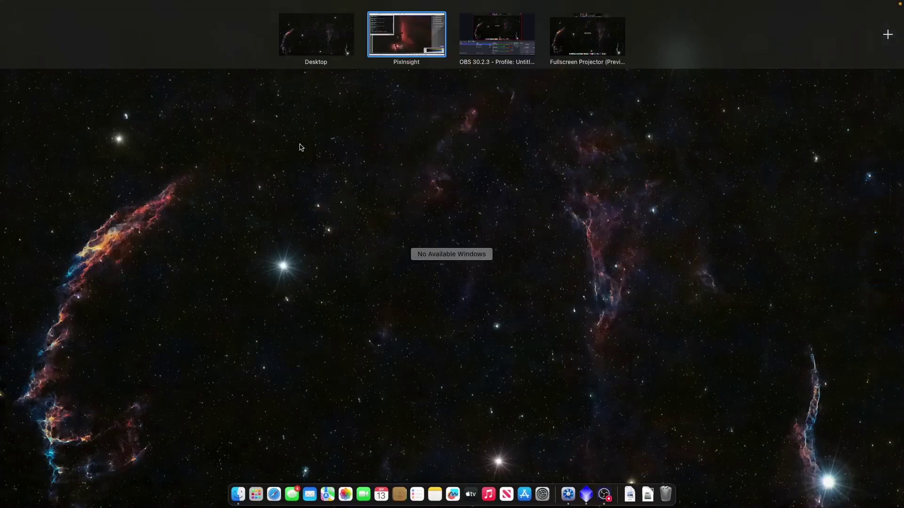
click(258, 488)
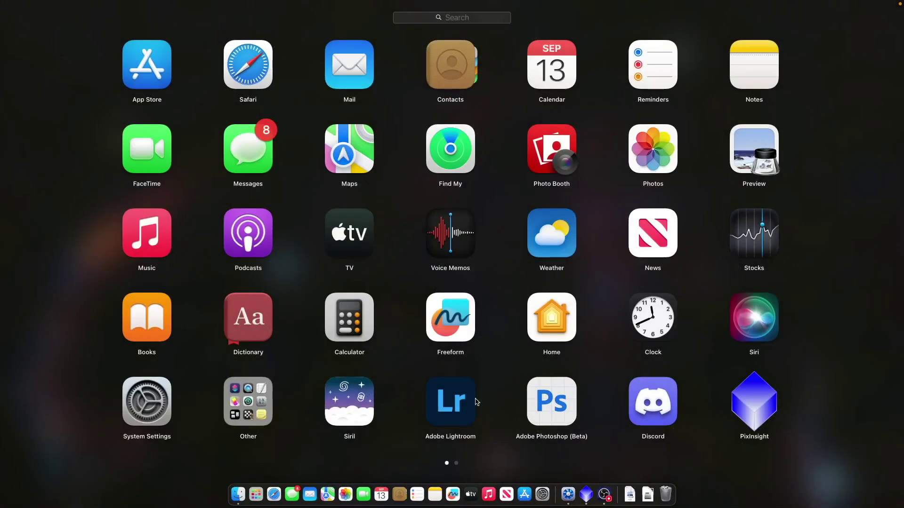
click(547, 405)
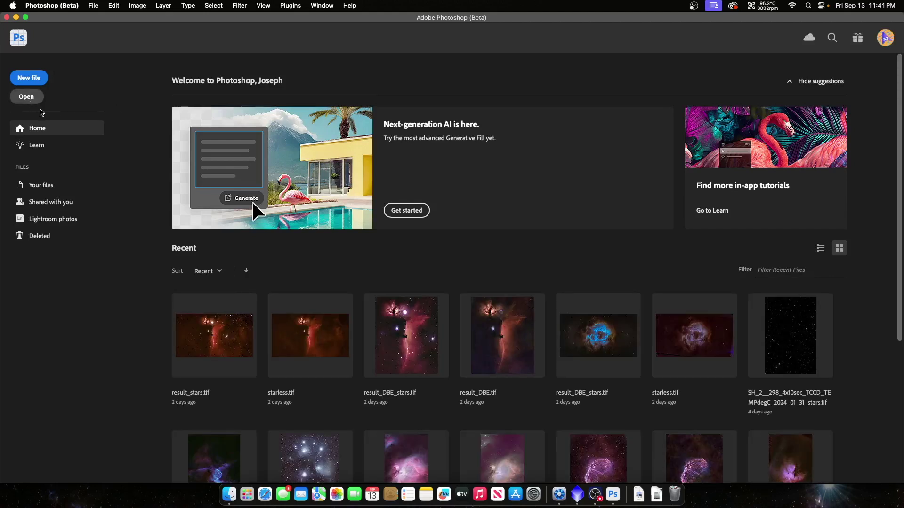
click(29, 98)
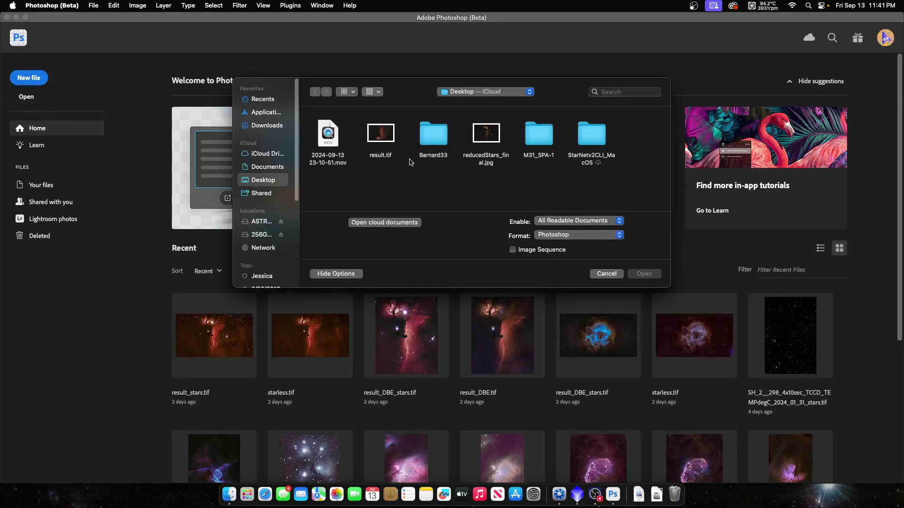
double_click(390, 136)
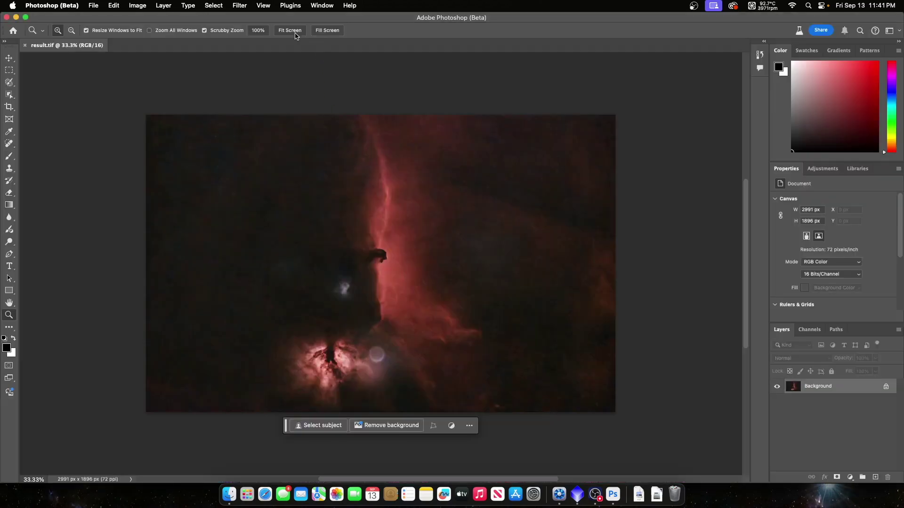
click(290, 31)
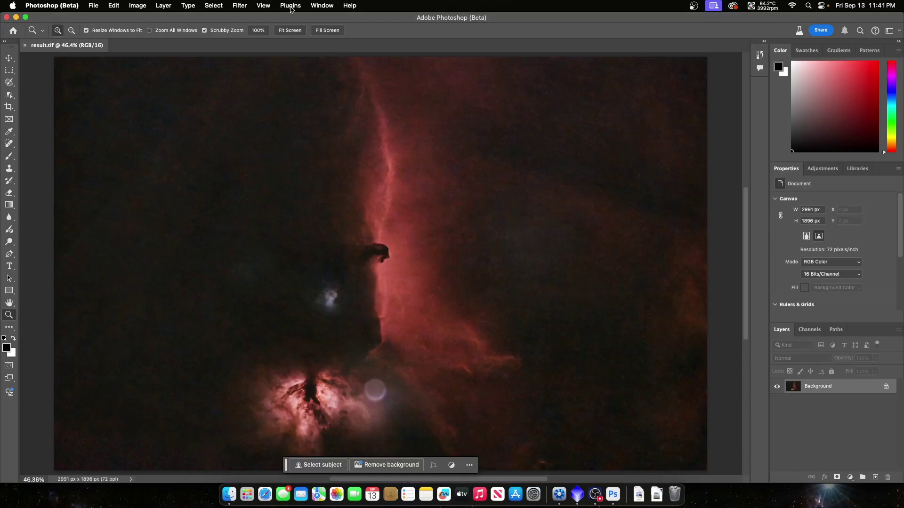
Step: Apply RC-Astro GradientXTerminator with Coarse detail, Low strength and Balance Background Color enabled
click(243, 8)
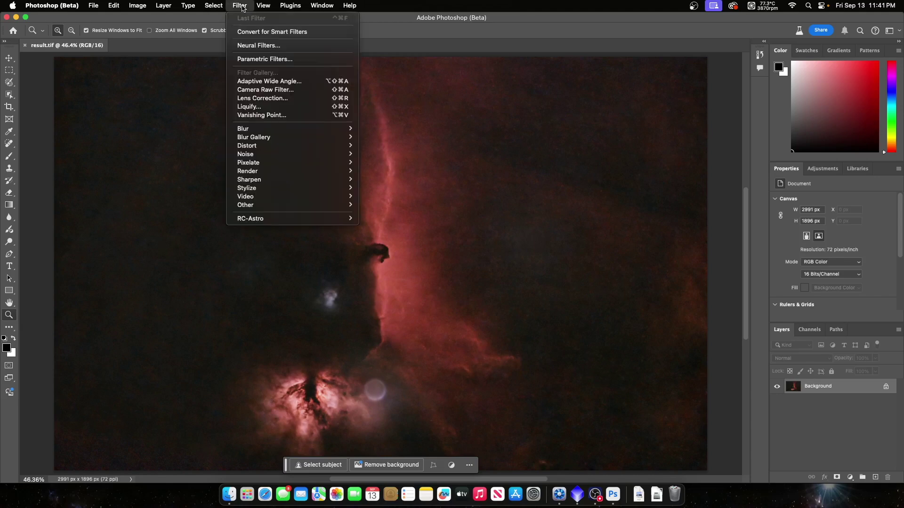
mouse_move(253, 219)
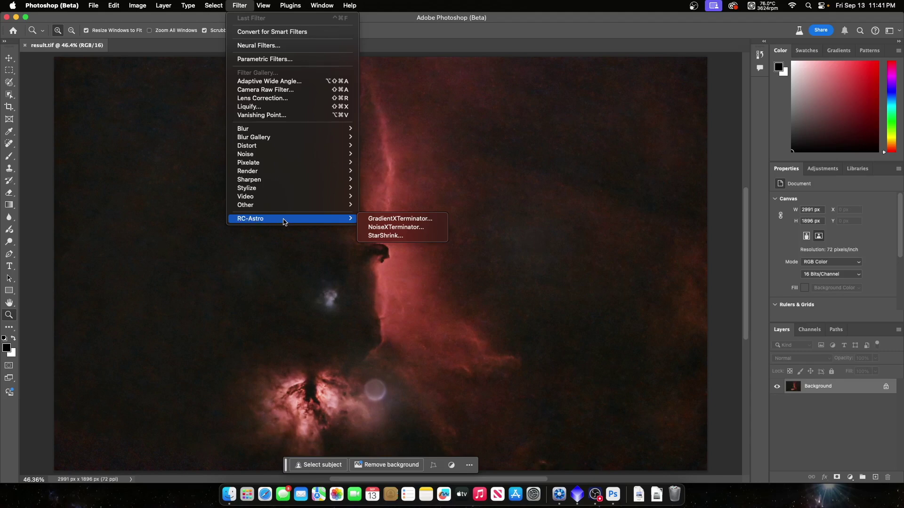
click(389, 219)
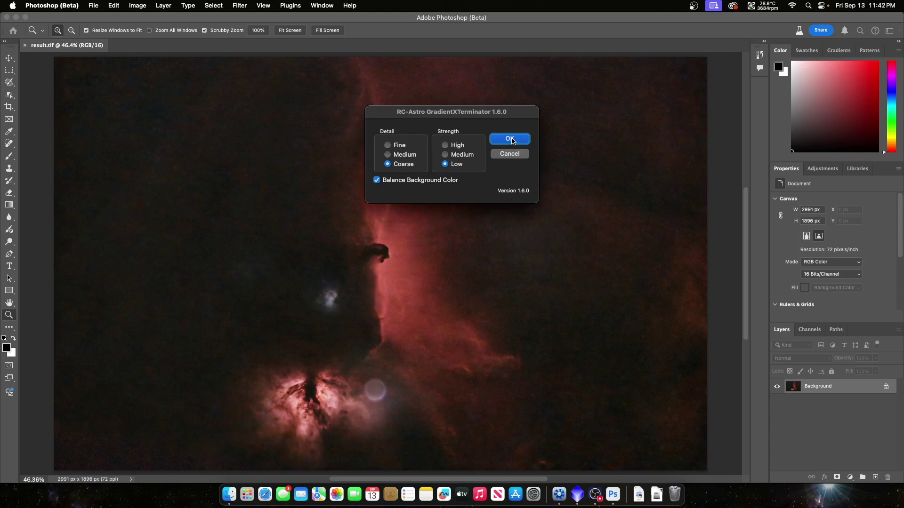
drag(518, 119, 646, 80)
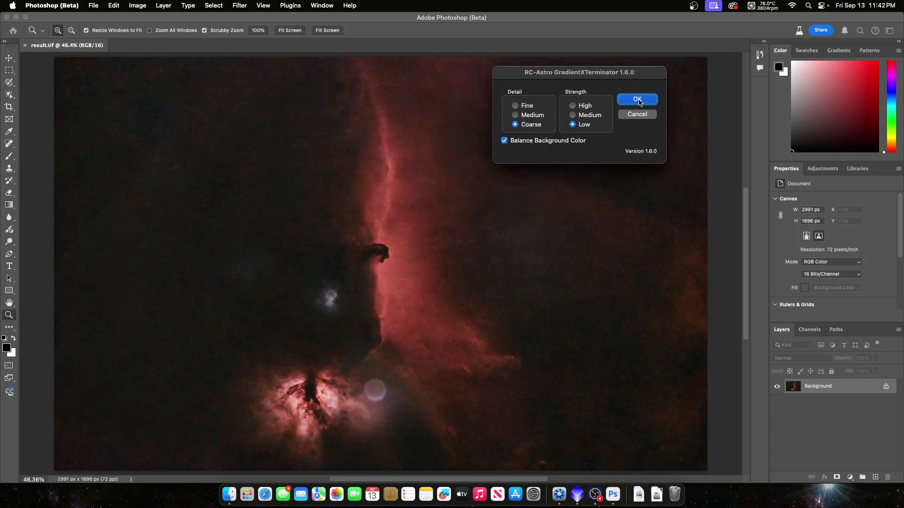
click(638, 100)
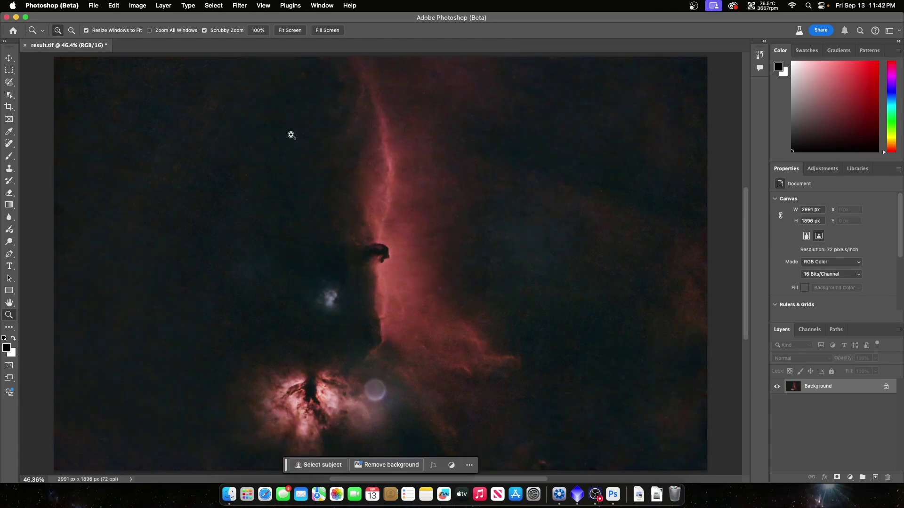
Step: Open the Camera Raw Filter and paint over the image's outer edges and corners with the Remove tool at size 21
click(240, 5)
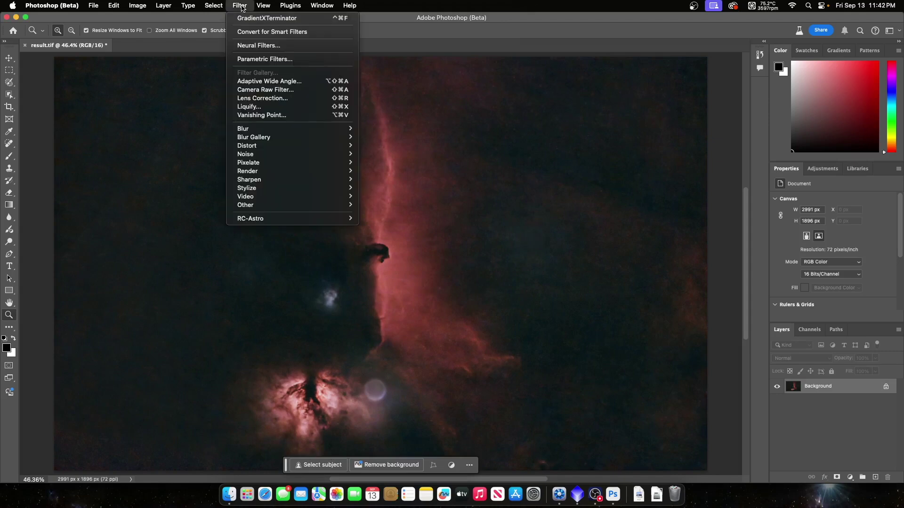
click(267, 91)
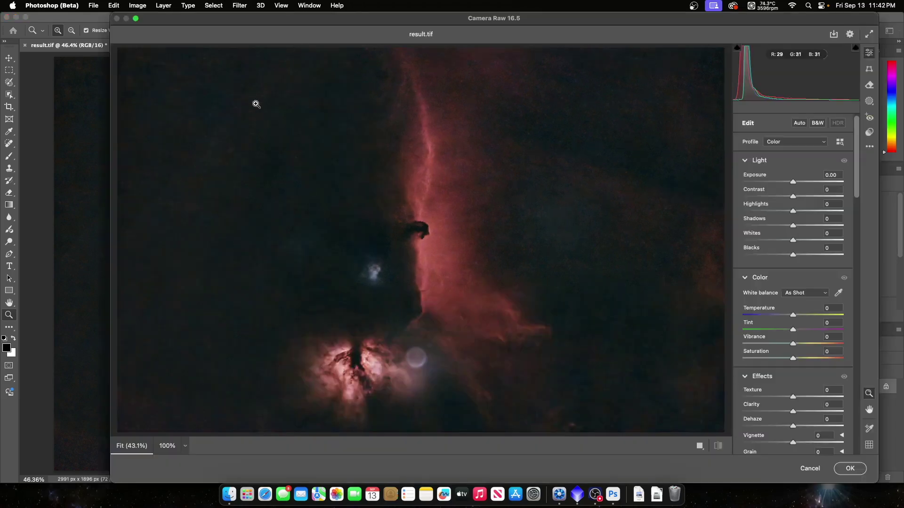
click(870, 86)
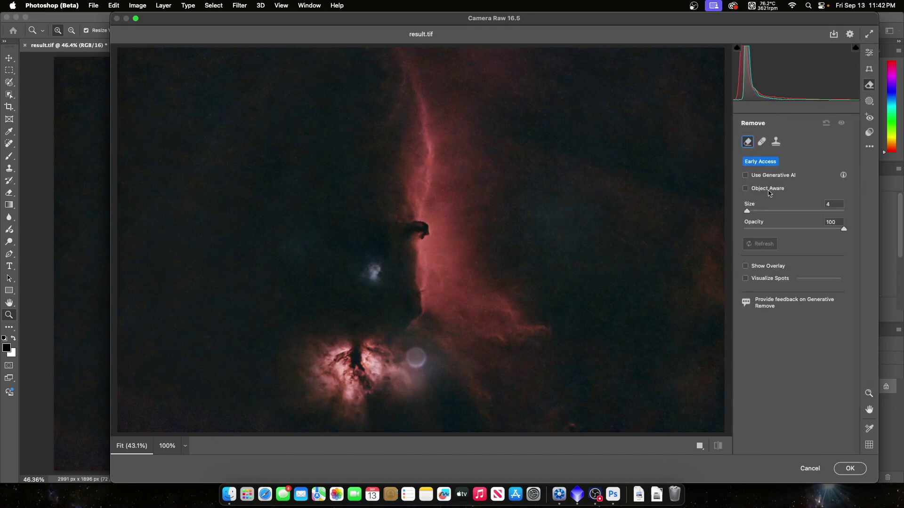
drag(748, 213, 764, 212)
drag(287, 57, 120, 234)
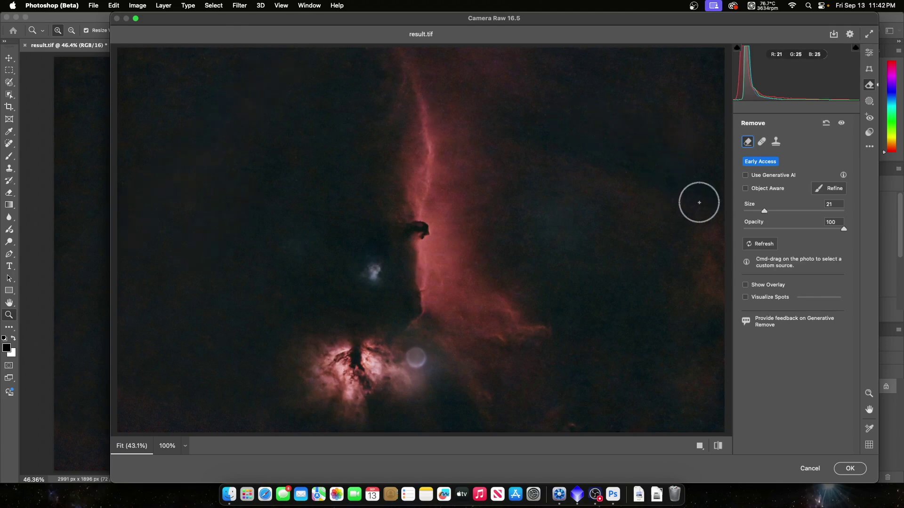
mouse_move(258, 427)
mouse_down()
mouse_move(118, 396)
mouse_move(167, 440)
mouse_move(126, 432)
mouse_up()
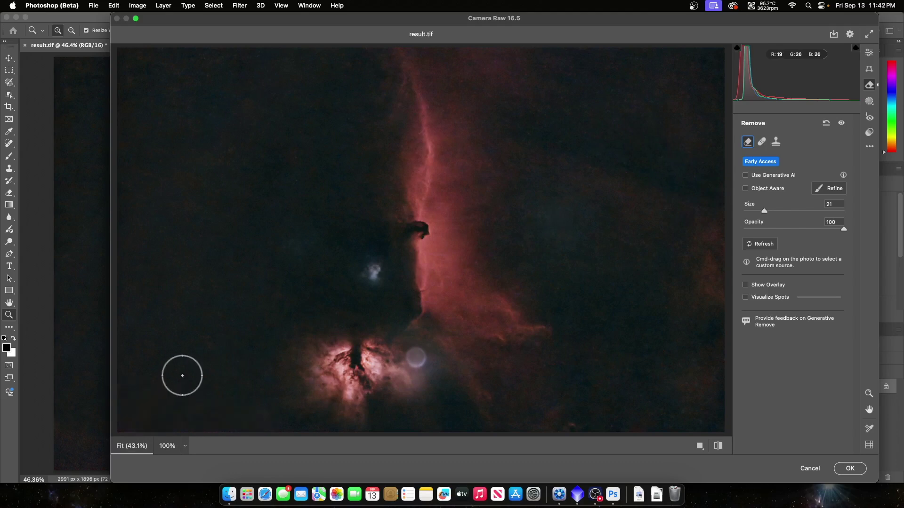
mouse_move(125, 111)
mouse_down()
mouse_move(123, 60)
mouse_move(132, 56)
mouse_move(304, 44)
mouse_up()
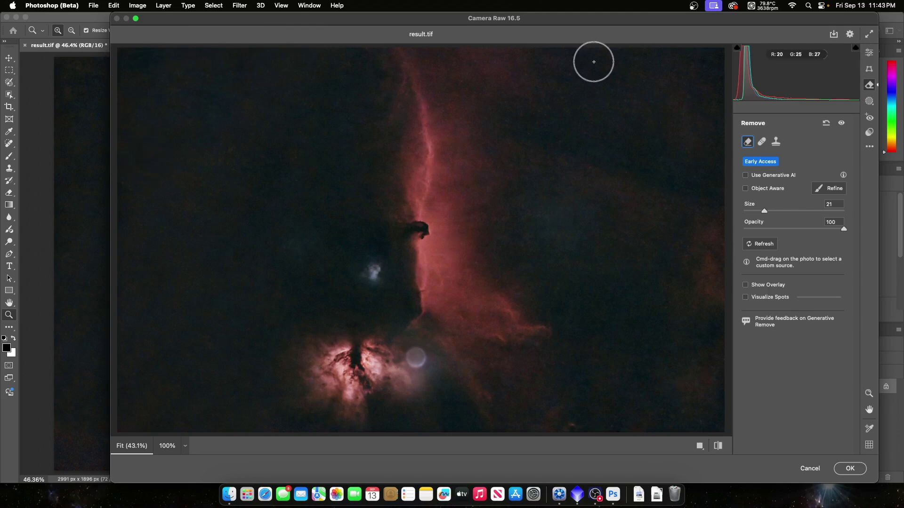
mouse_move(585, 58)
mouse_down()
mouse_move(712, 55)
mouse_move(714, 136)
mouse_move(698, 75)
mouse_move(680, 69)
mouse_move(743, 43)
mouse_up()
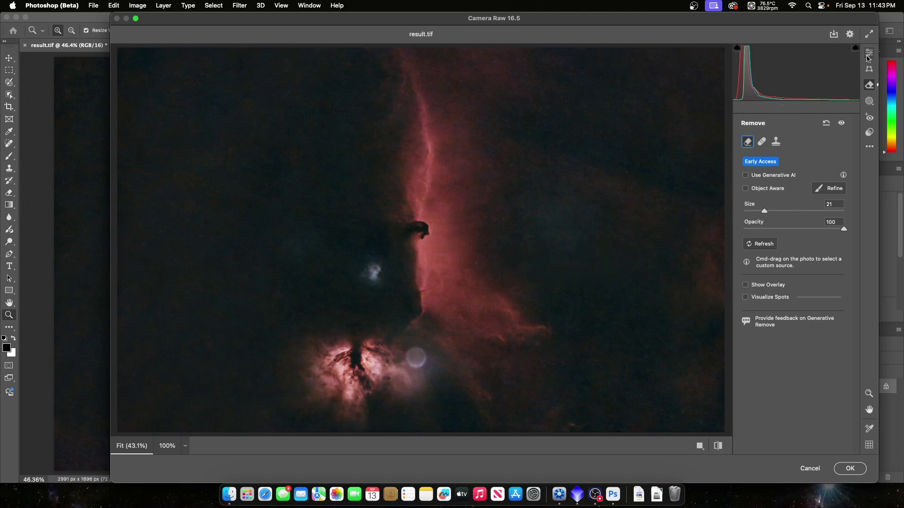
Step: Set the light adjustments to exposure +0.25, contrast +6 and highlights -4
click(869, 53)
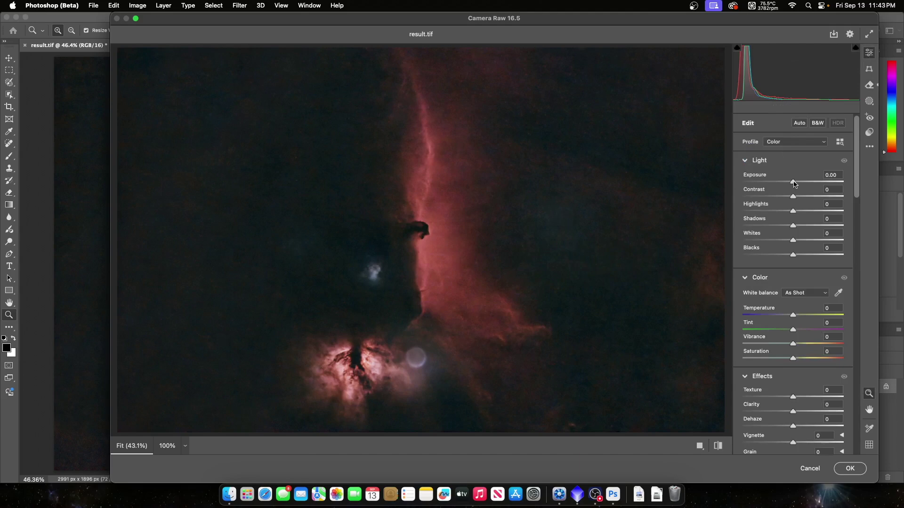
drag(794, 183, 773, 201)
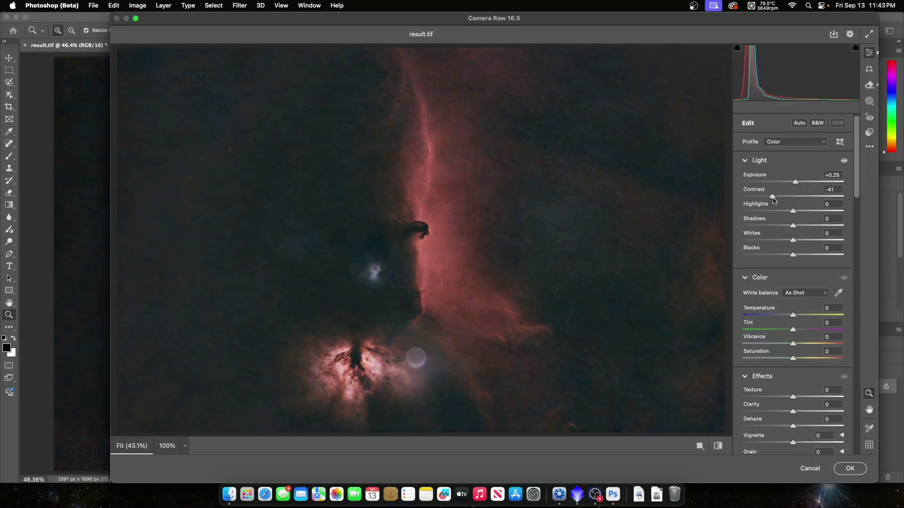
drag(779, 197, 774, 198)
mouse_move(794, 213)
mouse_down()
mouse_move(773, 213)
mouse_move(808, 209)
mouse_move(791, 211)
mouse_move(779, 199)
mouse_move(796, 198)
mouse_up()
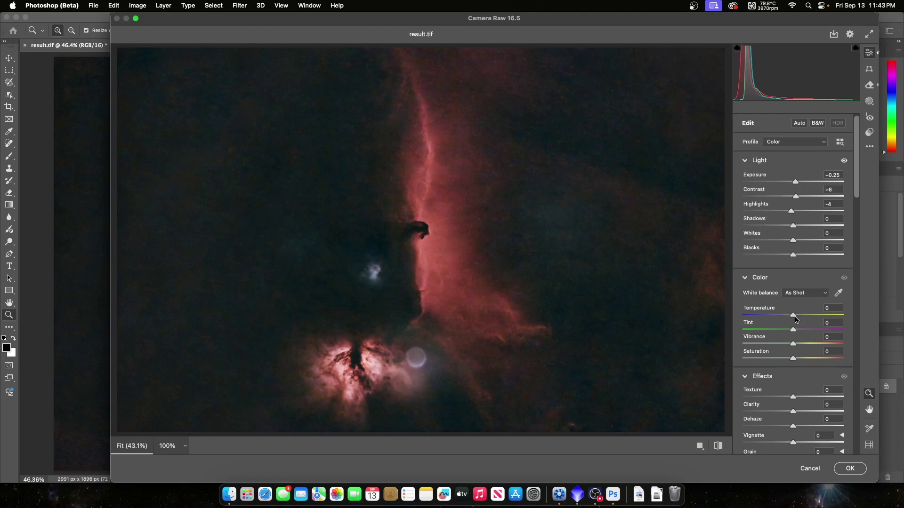
Step: Adjust the white balance to temperature +10 and tint -26
drag(793, 317, 797, 318)
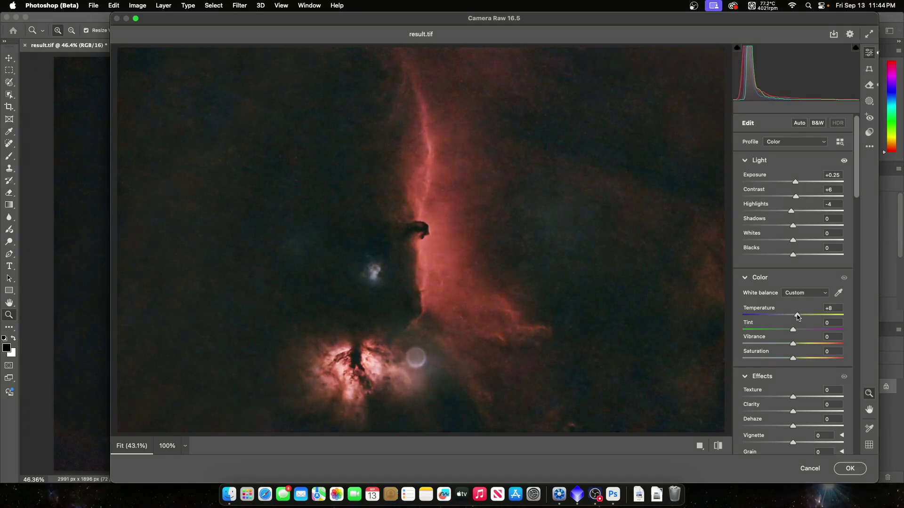
drag(797, 317, 793, 331)
drag(794, 329, 781, 332)
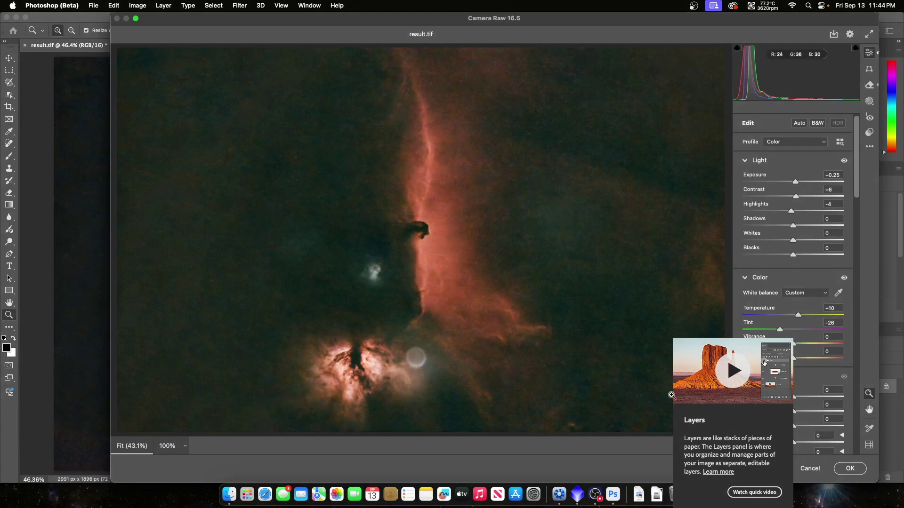
click(804, 378)
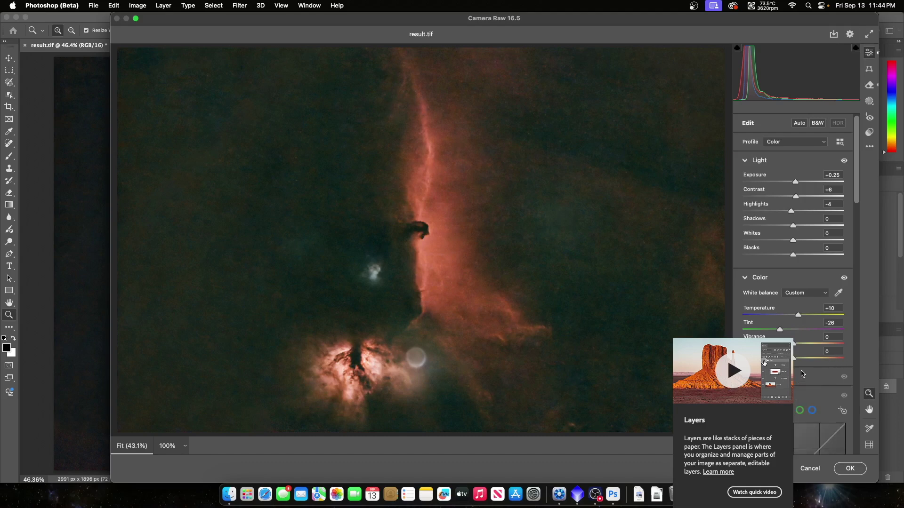
click(810, 375)
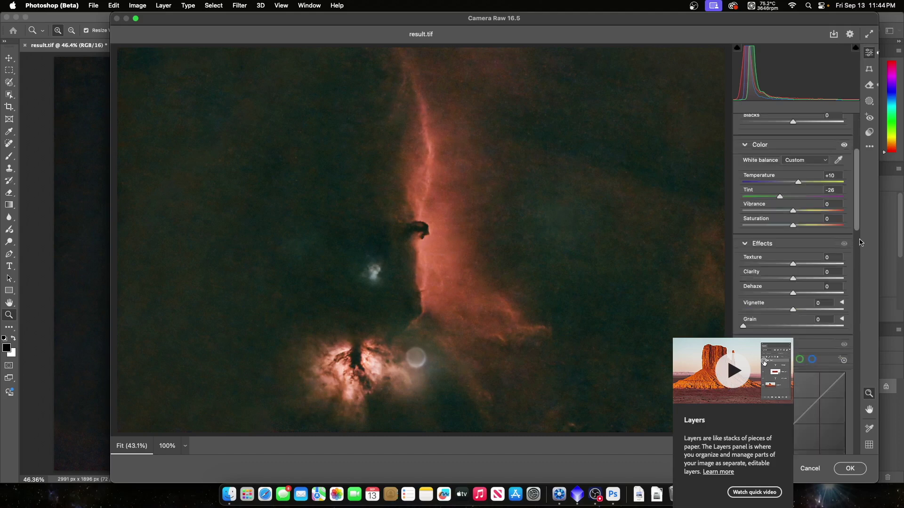
Step: Set the effects to texture -30, clarity +6, dehaze +18 and vignette -2
scroll(860, 243, down, 10)
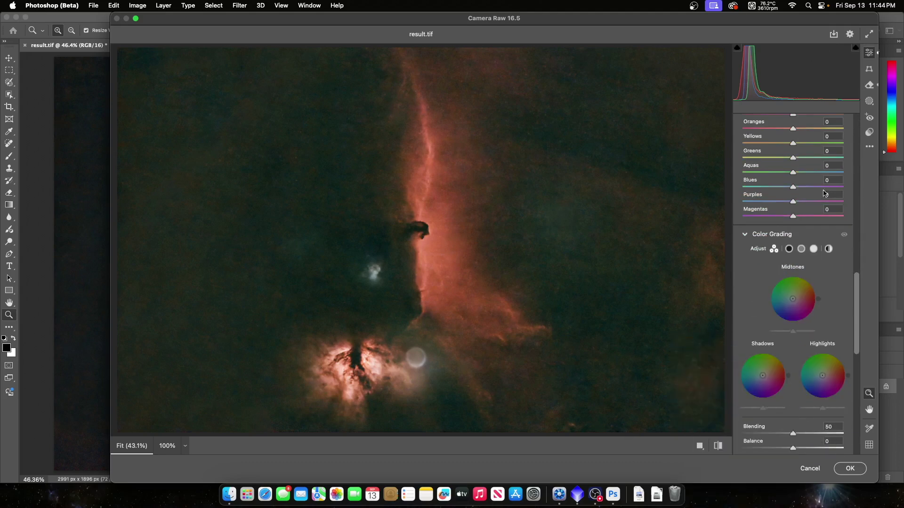
drag(857, 302, 851, 254)
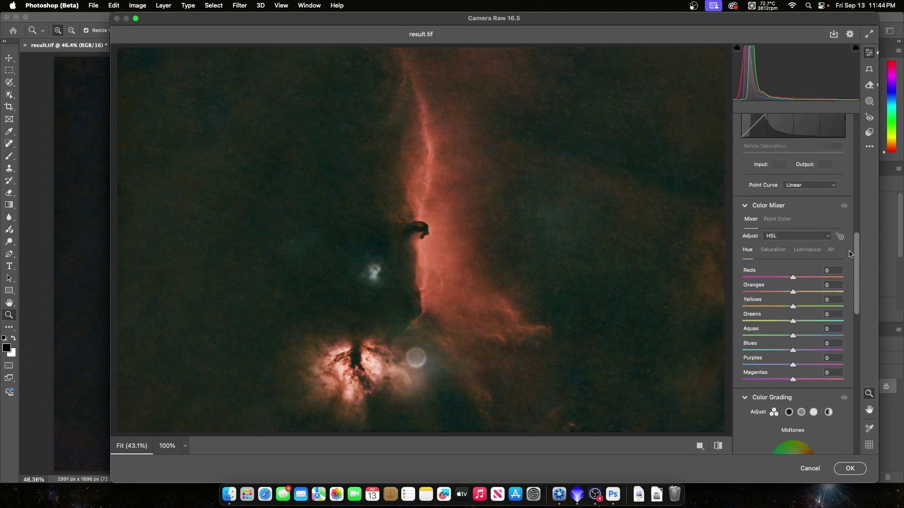
scroll(850, 254, up, 8)
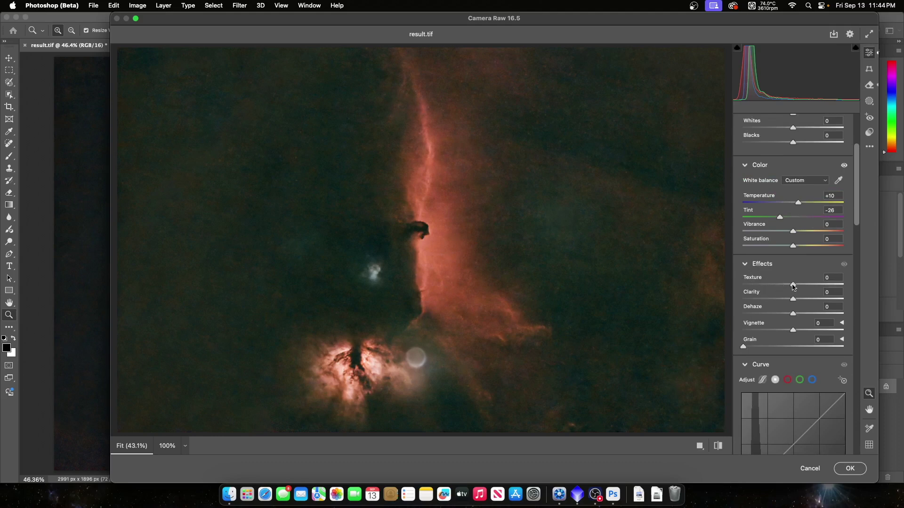
drag(792, 285, 782, 287)
drag(784, 287, 782, 287)
drag(783, 287, 778, 287)
drag(794, 301, 823, 302)
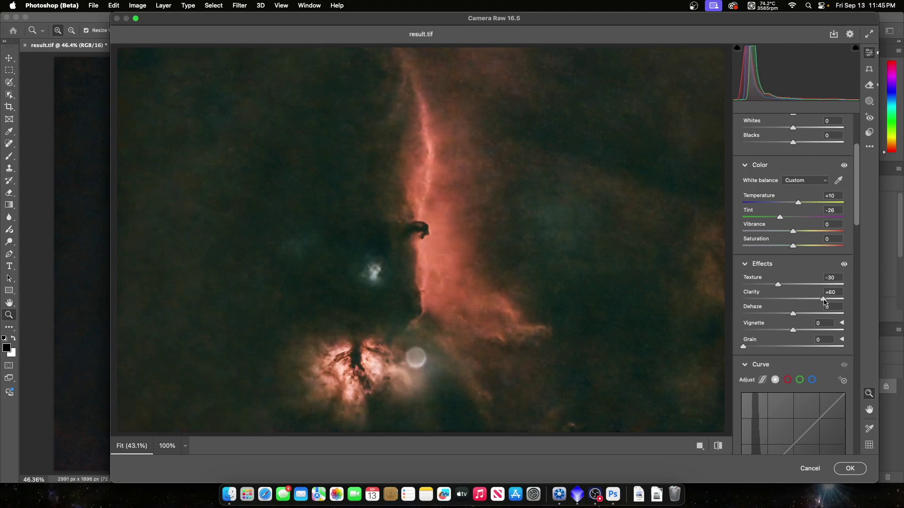
drag(824, 302, 796, 303)
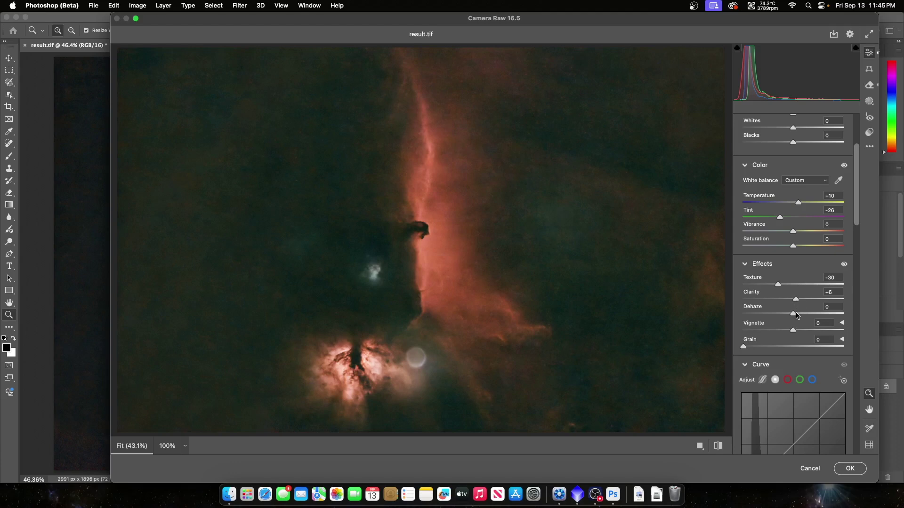
mouse_move(794, 314)
mouse_down()
mouse_move(810, 315)
mouse_move(785, 315)
mouse_move(838, 314)
mouse_move(802, 315)
mouse_move(793, 331)
mouse_up()
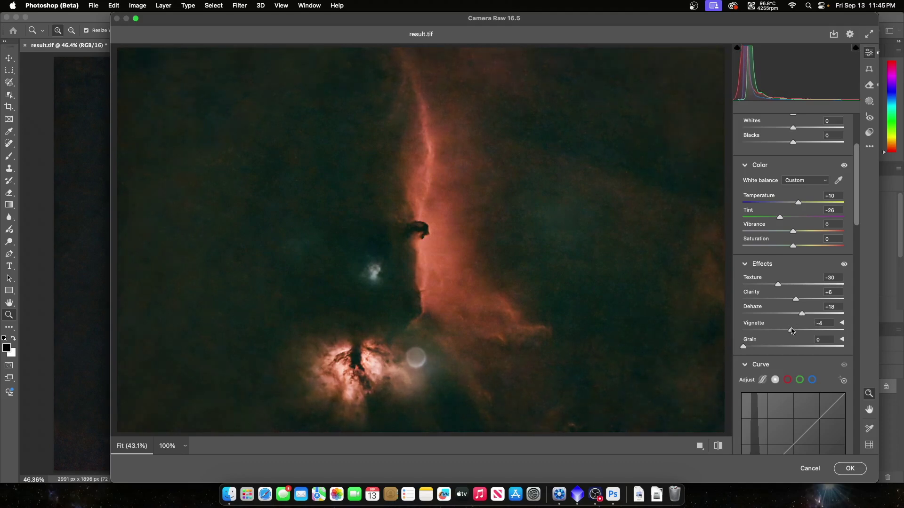
drag(793, 331, 794, 331)
Step: Shape the green channel curve with an anchor point near input 144 and a shadow point at input 28, output 22
scroll(858, 215, down, 8)
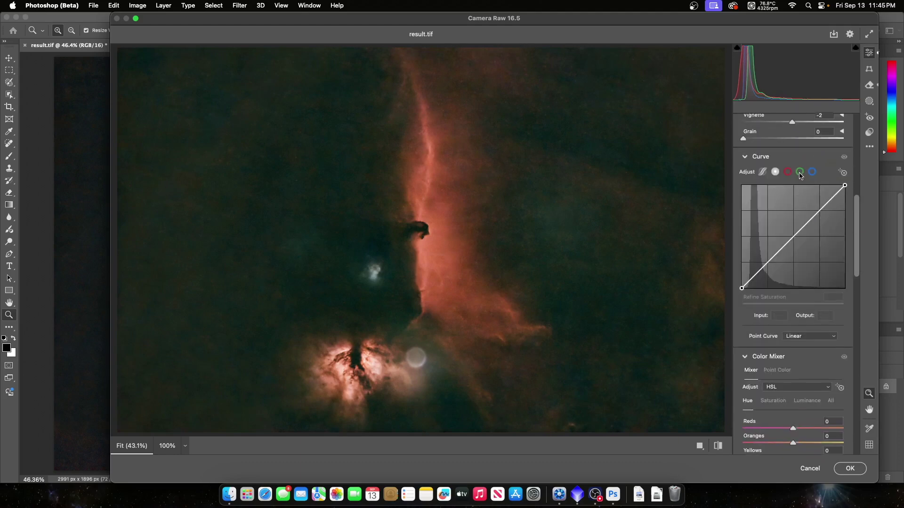
click(799, 172)
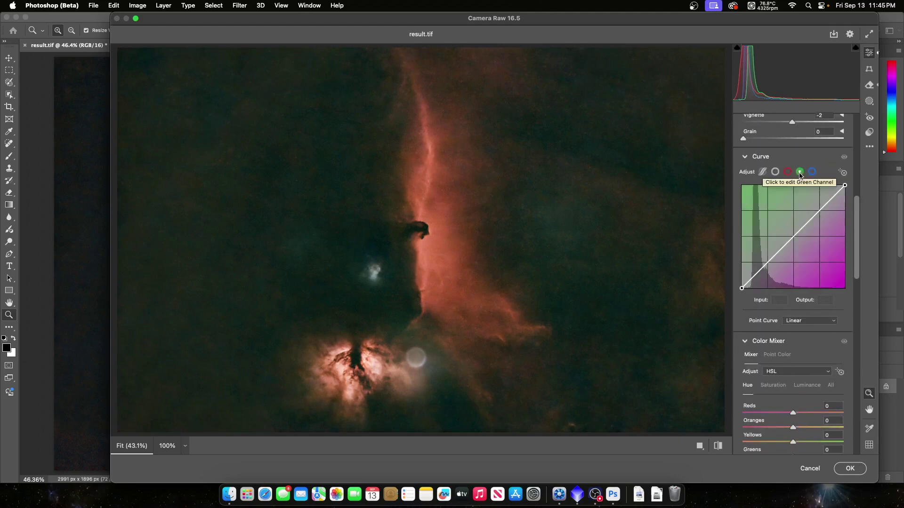
click(799, 230)
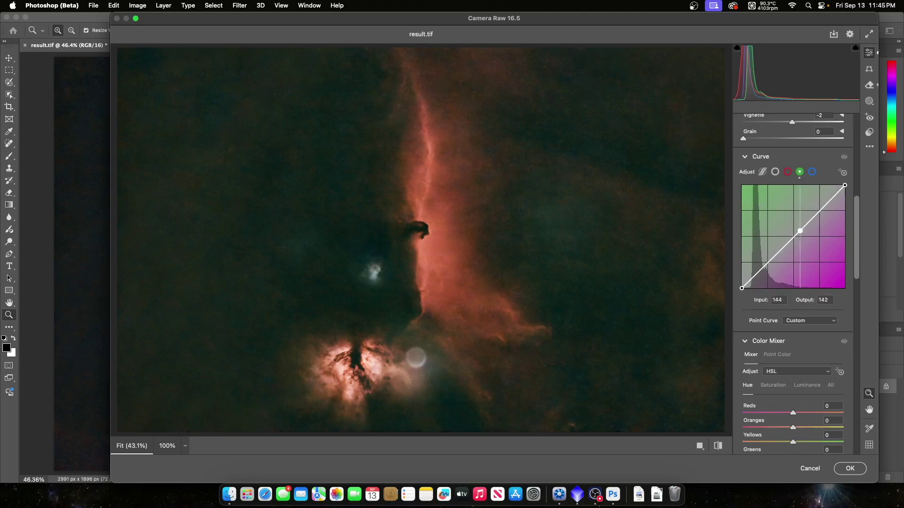
drag(800, 231, 800, 232)
drag(754, 277, 753, 280)
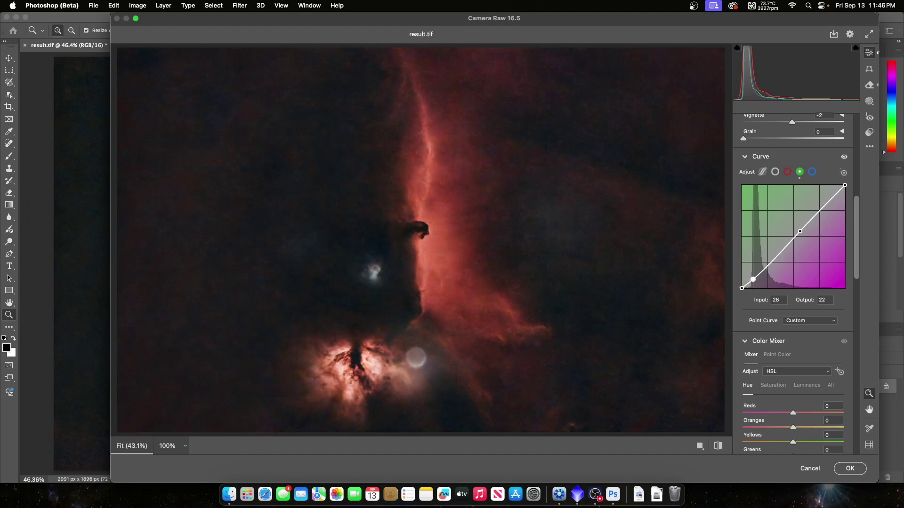
Step: Refine the green channel curve with the shadow point at input 28, output 23 and the middle point at input 138, output 143
drag(752, 279, 753, 279)
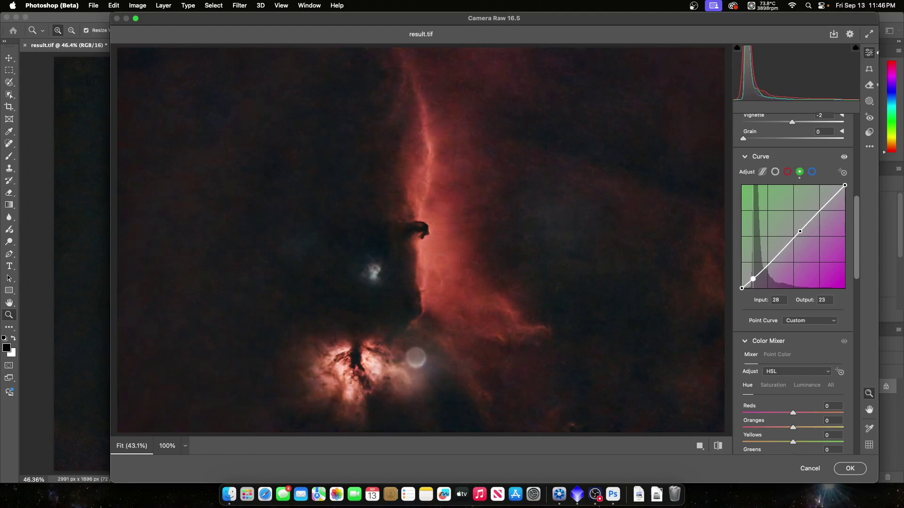
drag(800, 231, 797, 230)
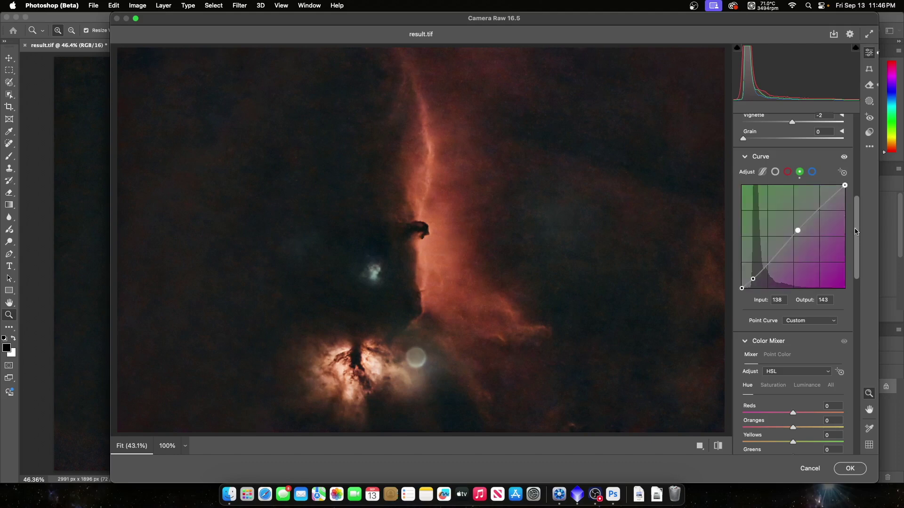
Step: Set the light adjustments to exposure +0.35, contrast -3, highlights -58, shadows -22, whites +13 and blacks -6
scroll(859, 231, up, 10)
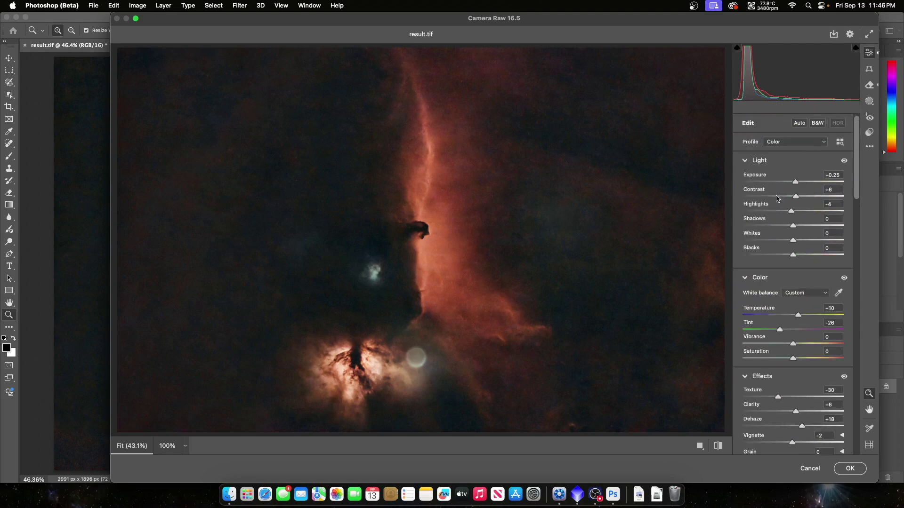
mouse_move(792, 213)
mouse_down()
mouse_move(762, 214)
mouse_move(821, 213)
mouse_move(797, 214)
mouse_up()
mouse_move(796, 213)
mouse_down()
mouse_move(760, 213)
mouse_move(792, 197)
mouse_up()
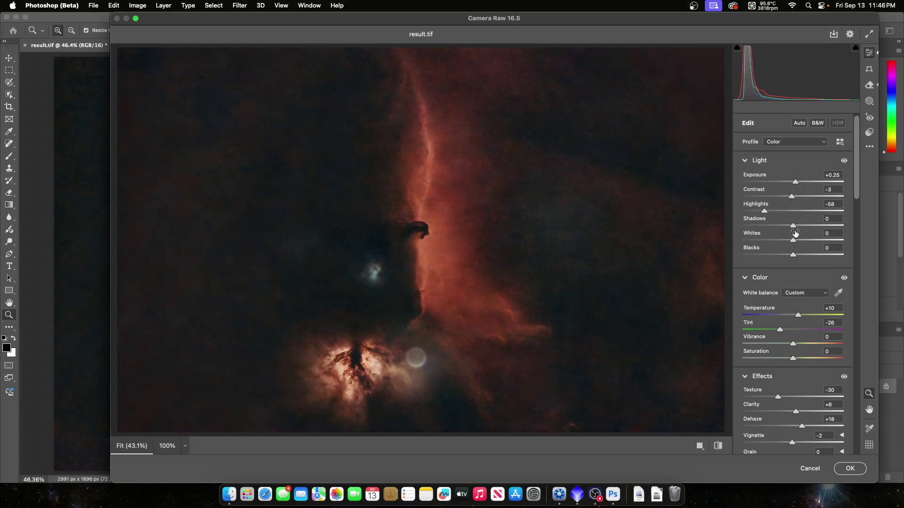
drag(794, 228, 786, 256)
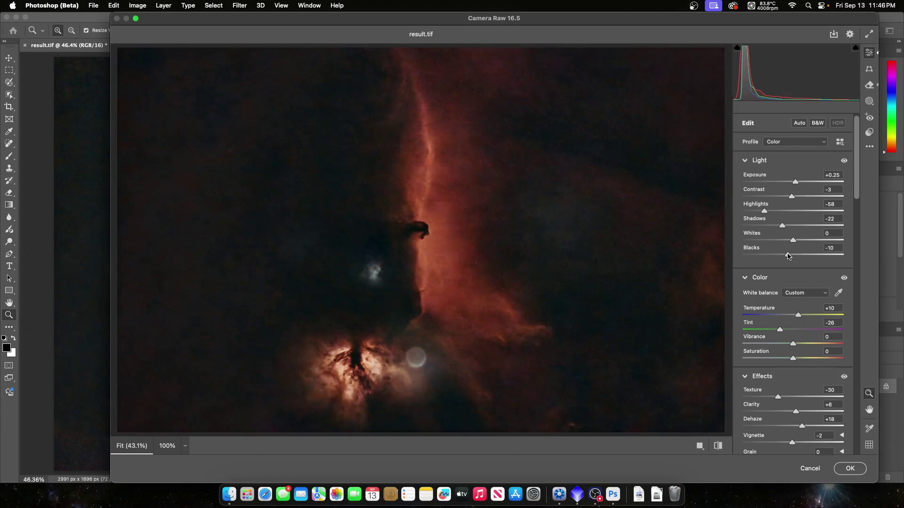
drag(788, 256, 801, 242)
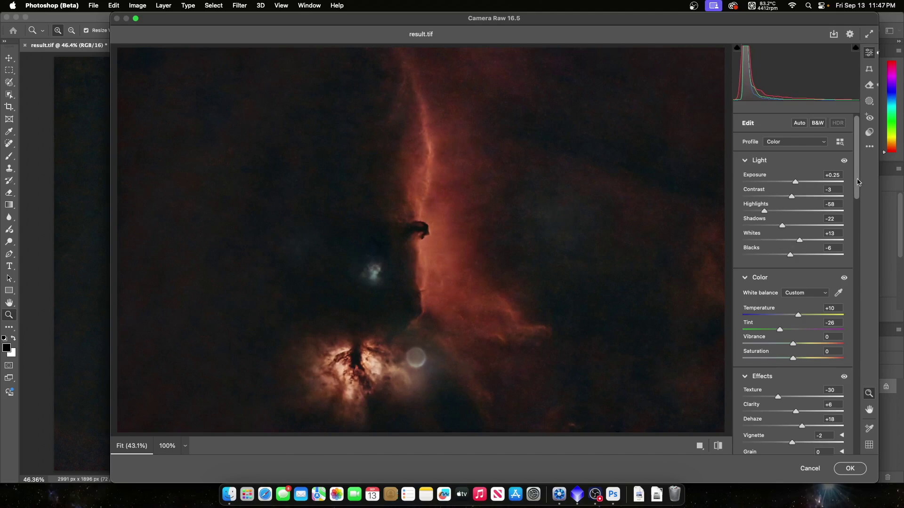
drag(795, 182, 797, 183)
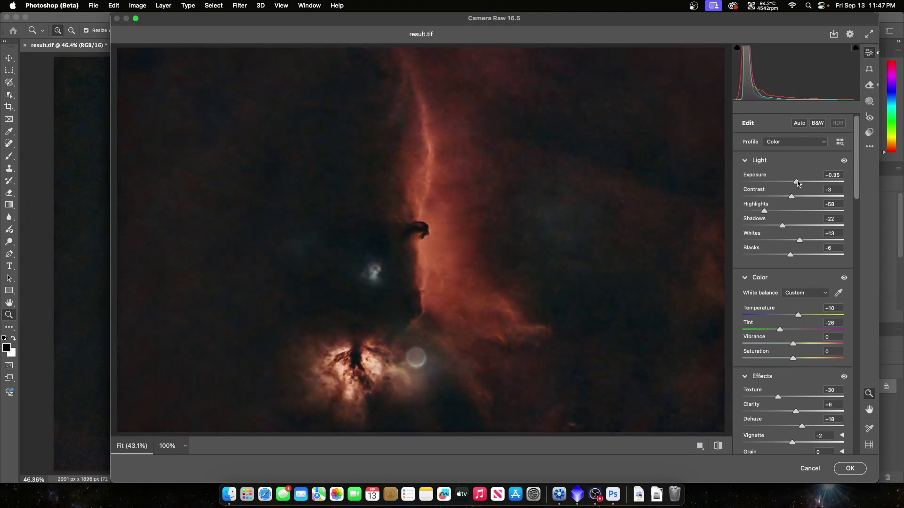
Step: Grade the midtones toward yellow-green at a hue of about 68 and raise their luminance slightly
drag(856, 191, 852, 255)
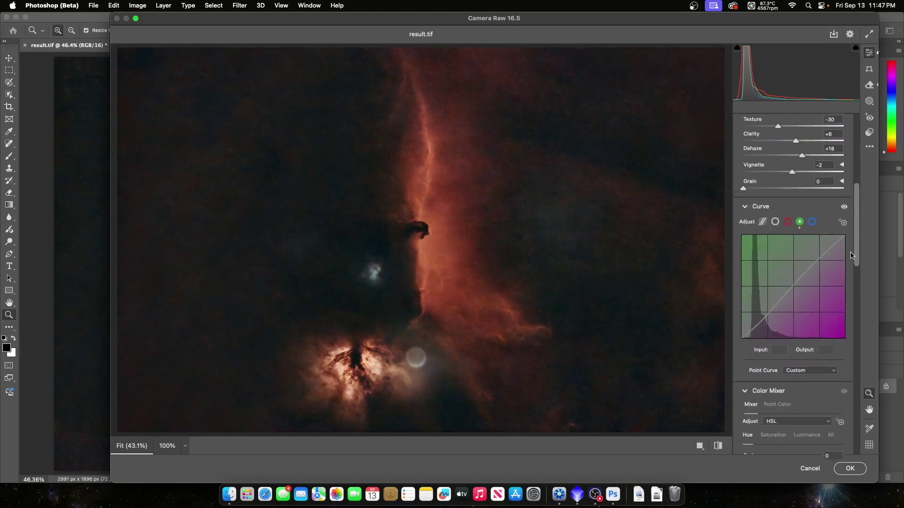
scroll(837, 299, down, 15)
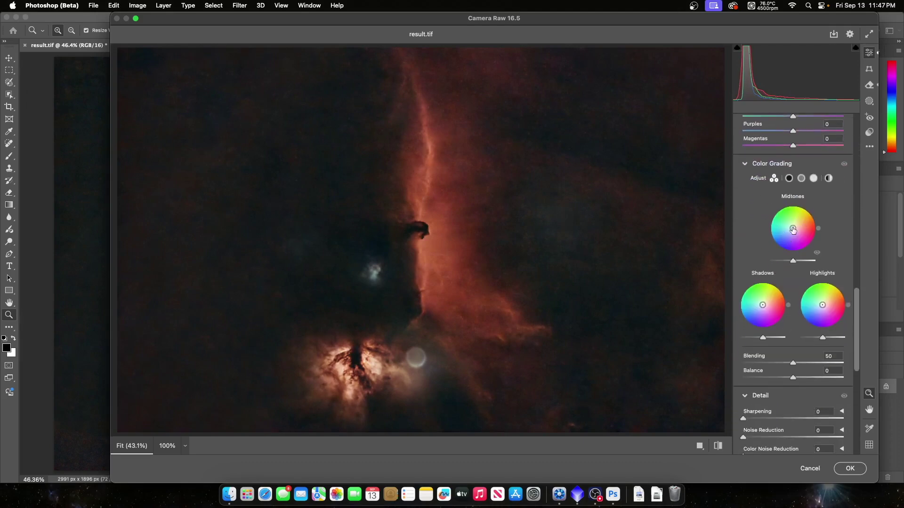
drag(793, 263, 797, 264)
drag(792, 230, 795, 220)
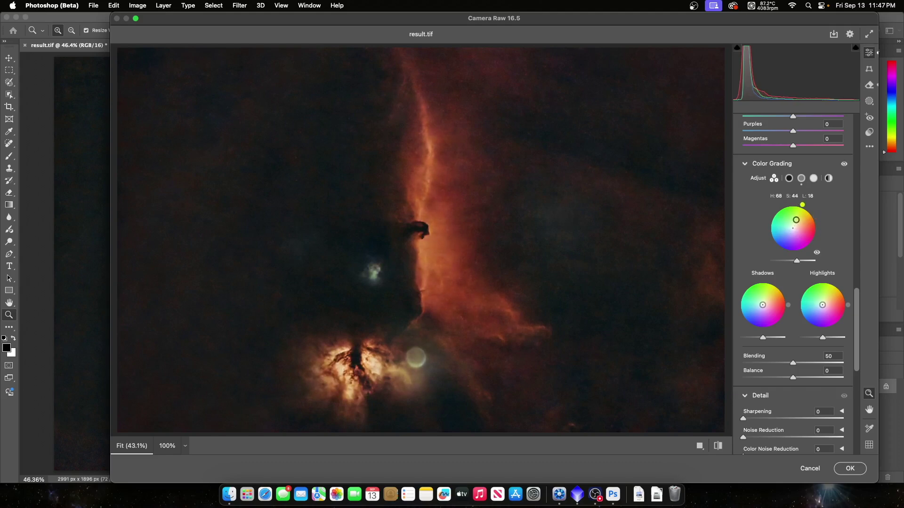
drag(796, 220, 794, 221)
drag(794, 221, 795, 220)
mouse_move(797, 262)
mouse_down()
mouse_move(785, 263)
mouse_move(798, 263)
mouse_up()
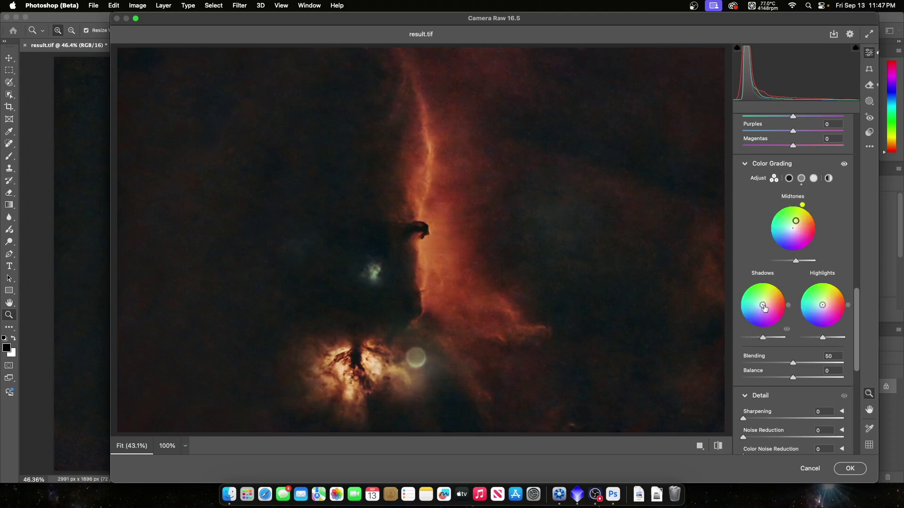
Step: Grade the shadows toward red at a hue of about 349 with luminance 5
drag(763, 305, 764, 306)
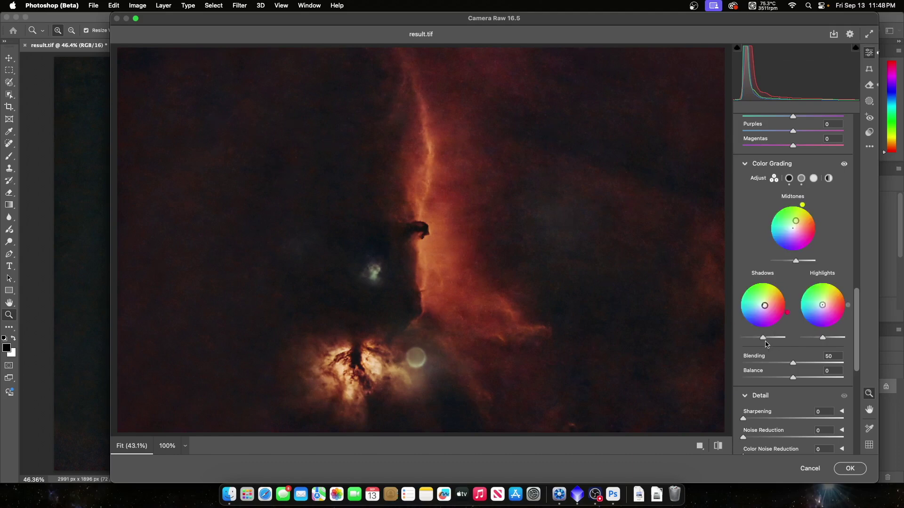
drag(764, 339, 757, 339)
drag(764, 305, 789, 310)
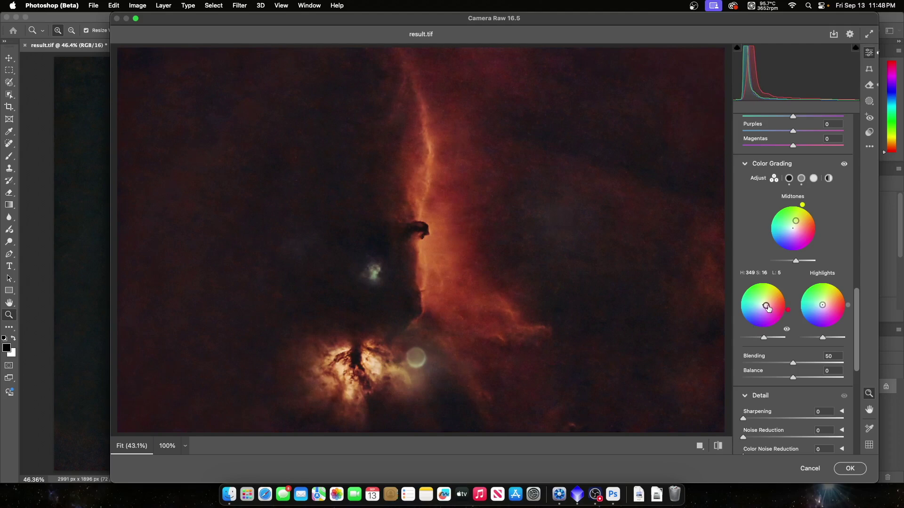
drag(767, 308, 768, 306)
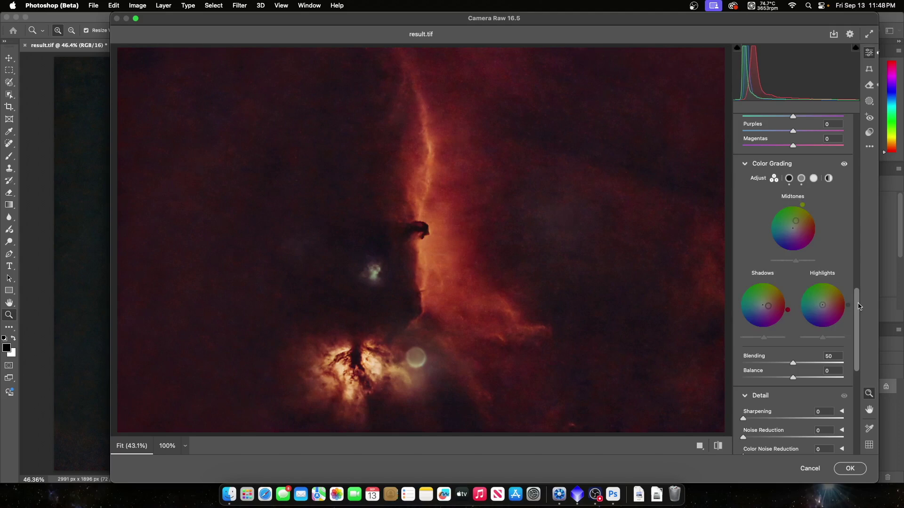
Step: Reduce the color intensity with vibrance -26 and saturation -3
drag(858, 306, 859, 180)
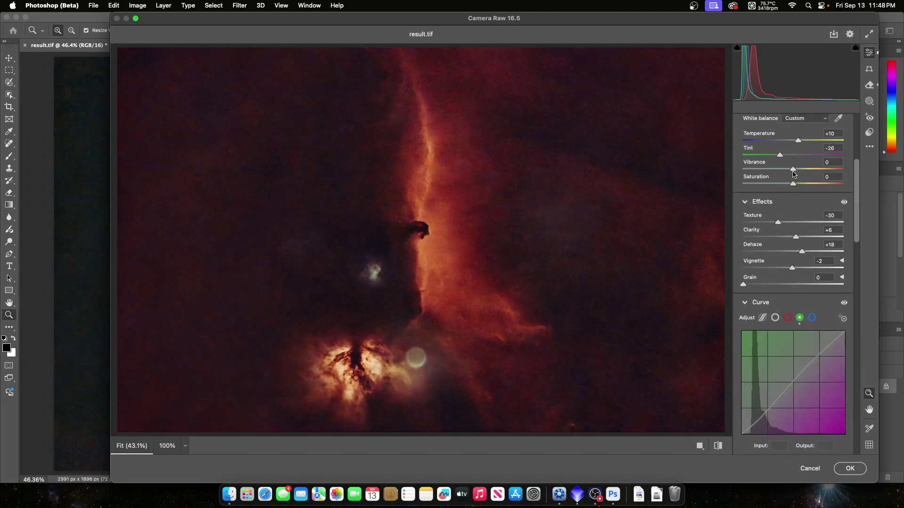
drag(794, 171, 781, 171)
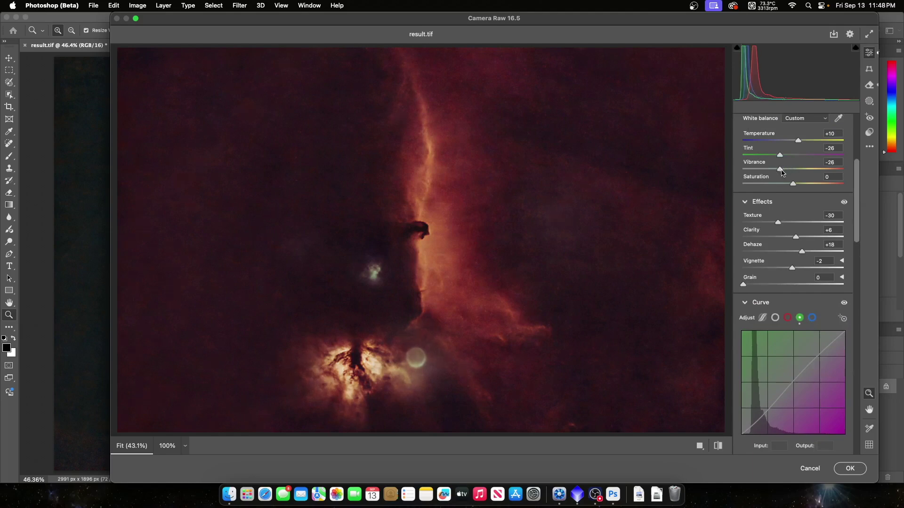
mouse_move(794, 185)
mouse_down()
mouse_move(784, 186)
mouse_move(793, 187)
mouse_up()
Step: Grade the highlights toward blue with raised luminance, and set the color grading blending to 58 and balance to +30
drag(858, 222, 841, 337)
mouse_move(822, 290)
mouse_down()
mouse_move(839, 322)
mouse_move(805, 325)
mouse_move(830, 324)
mouse_up()
scroll(852, 321, down, 2)
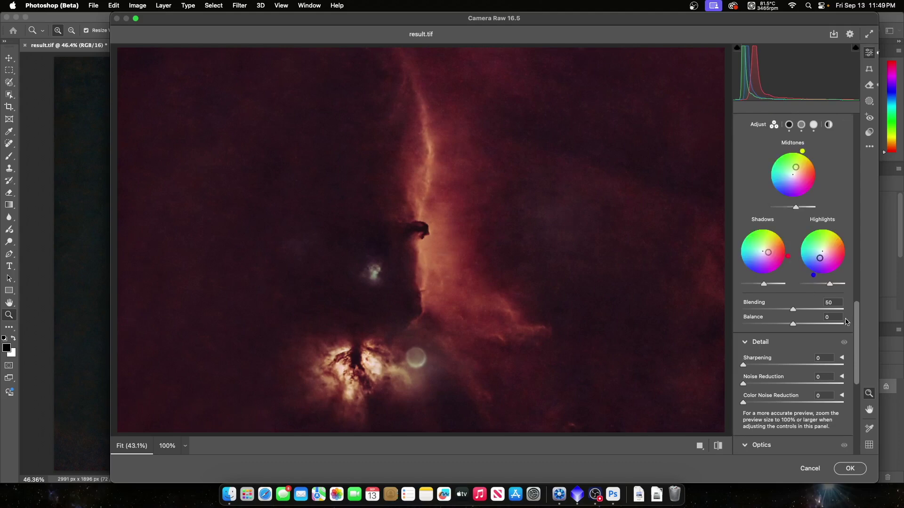
drag(793, 324, 816, 326)
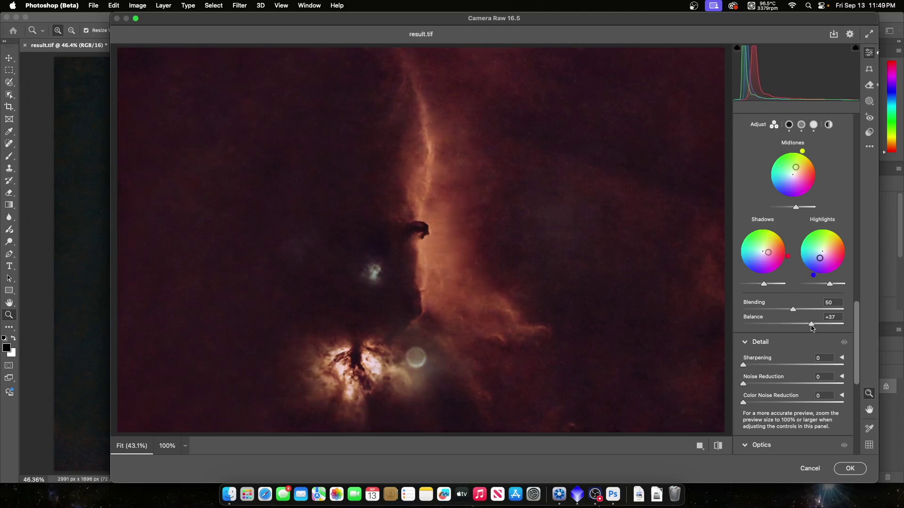
drag(811, 328, 801, 309)
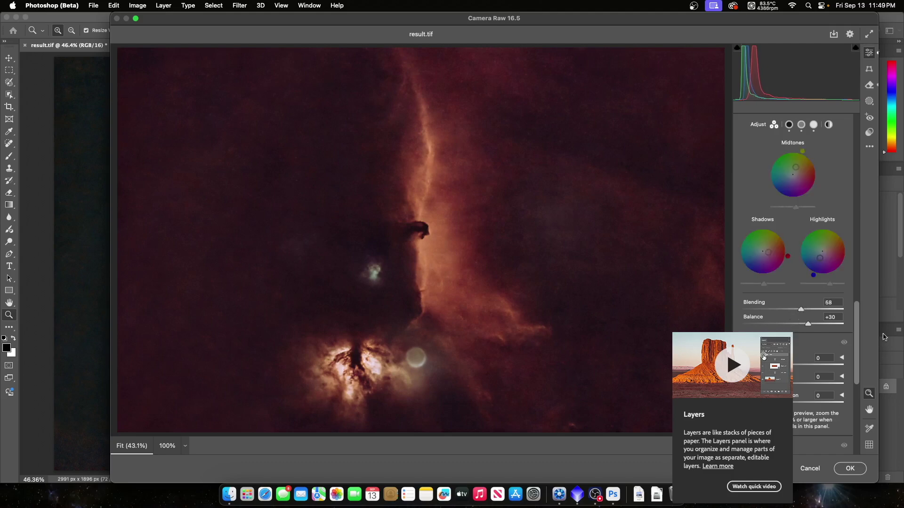
Step: Set the detail adjustments to sharpening 58 and noise reduction 17, checking the Horsehead area at 100% zoom
drag(857, 340, 858, 377)
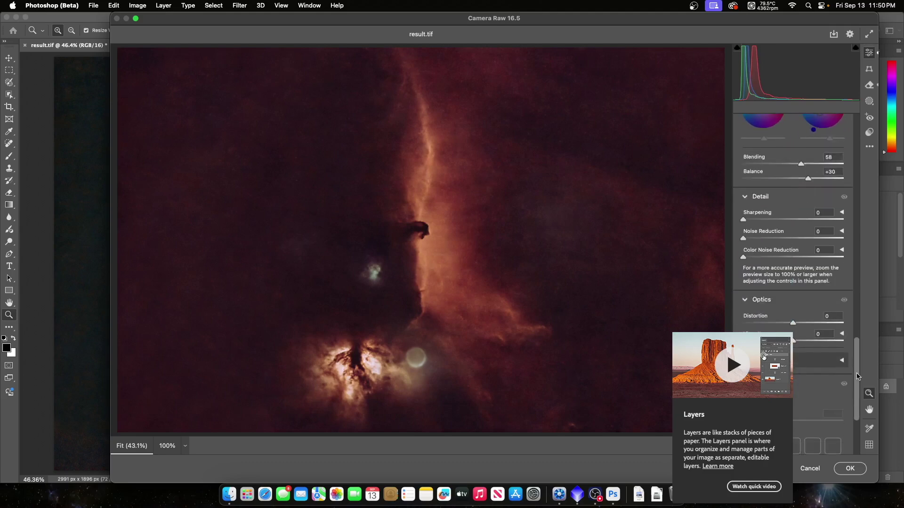
drag(744, 220, 770, 220)
drag(743, 240, 753, 239)
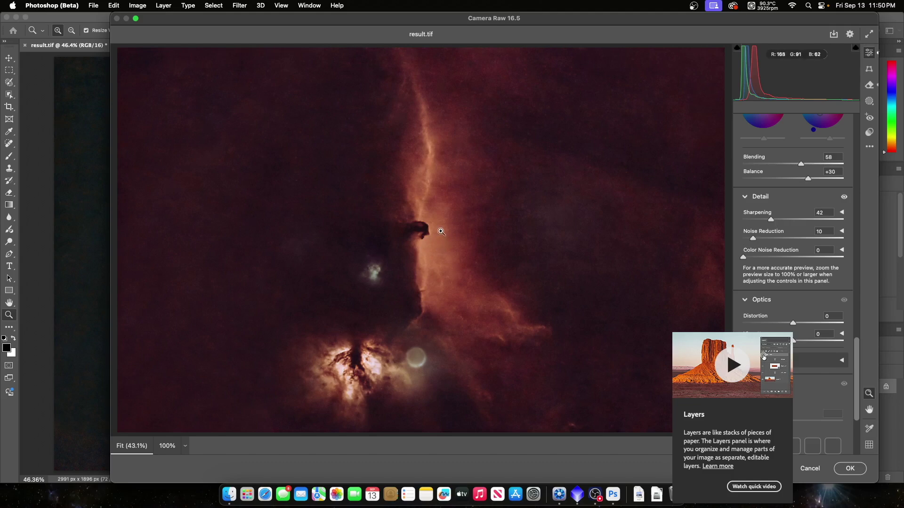
click(426, 232)
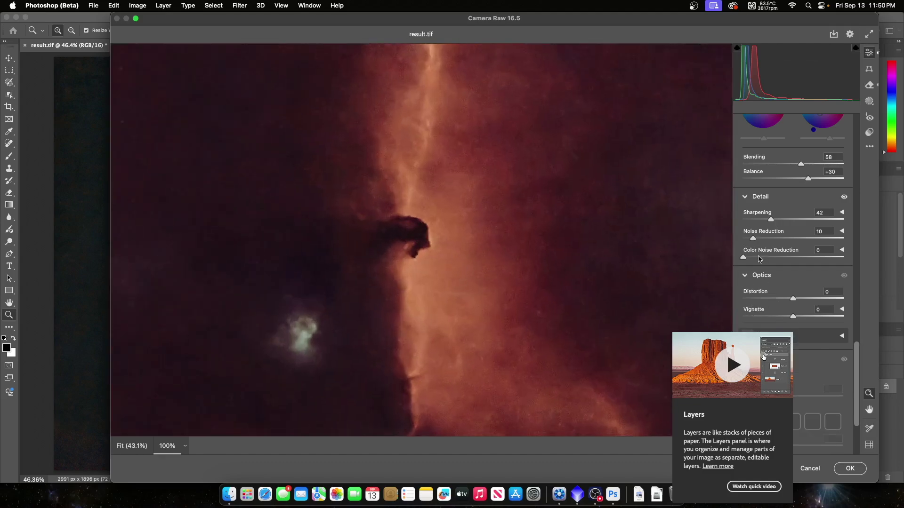
drag(753, 240, 759, 241)
click(476, 232)
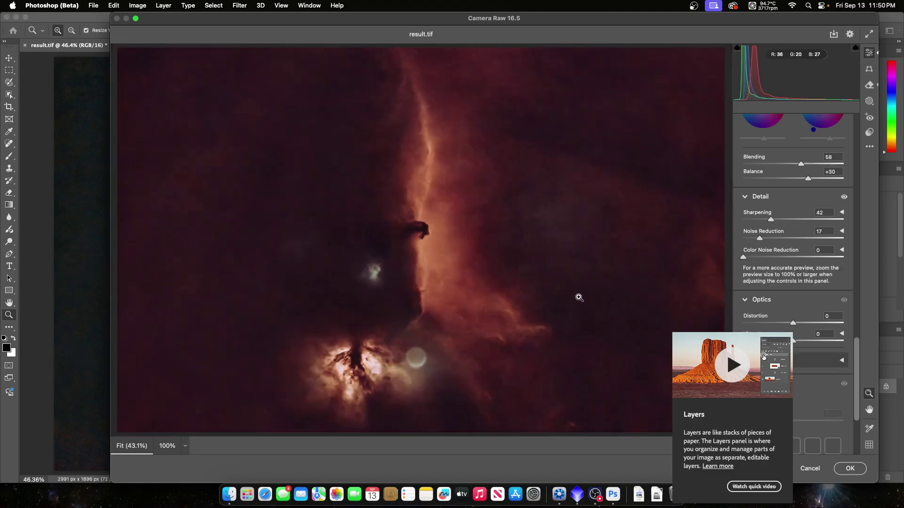
drag(771, 221, 784, 220)
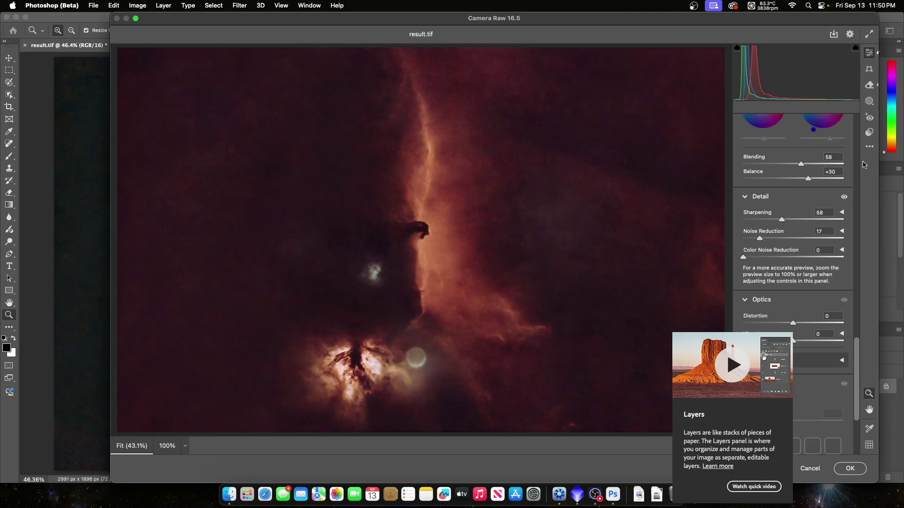
Step: Apply the Camera Raw adjustments to the nebula image
drag(857, 350, 856, 278)
scroll(856, 278, up, 10)
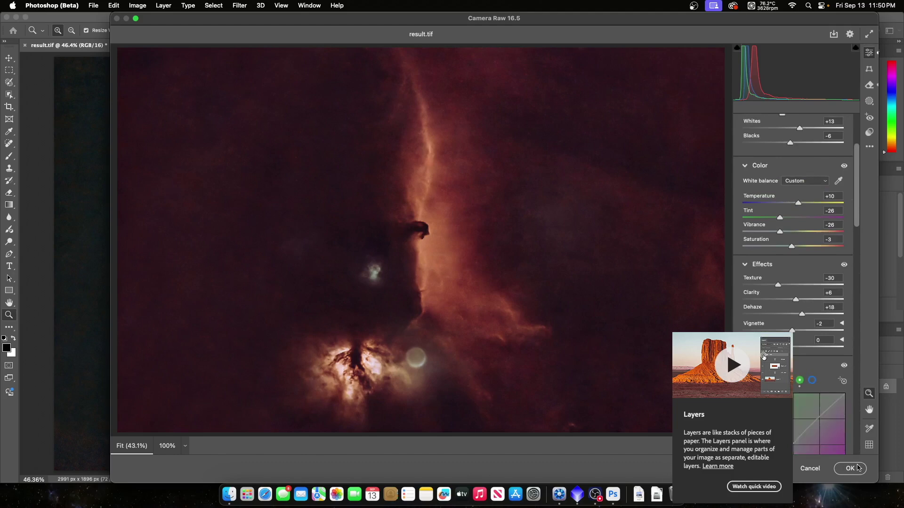
click(852, 468)
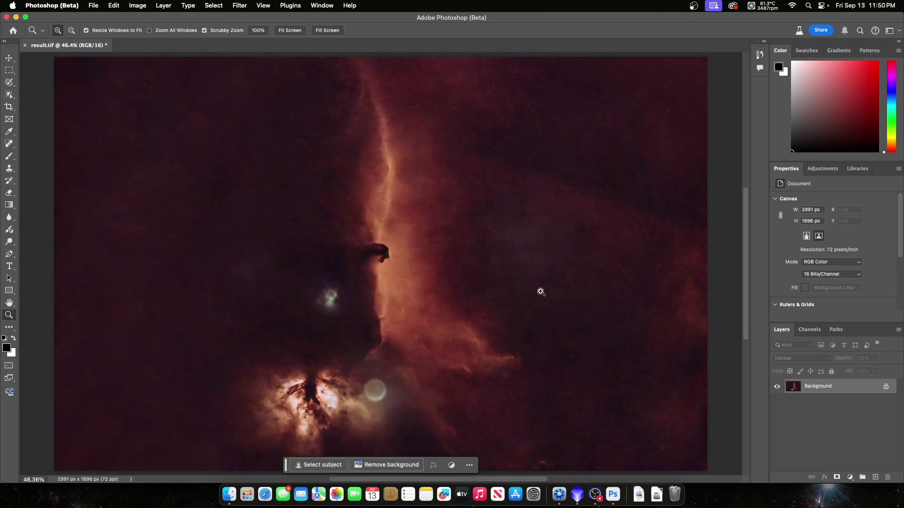
Step: Save a copy of the image to the Desktop as the TIFF file "result copy.tif" with the sRGB color profile embedded
click(93, 6)
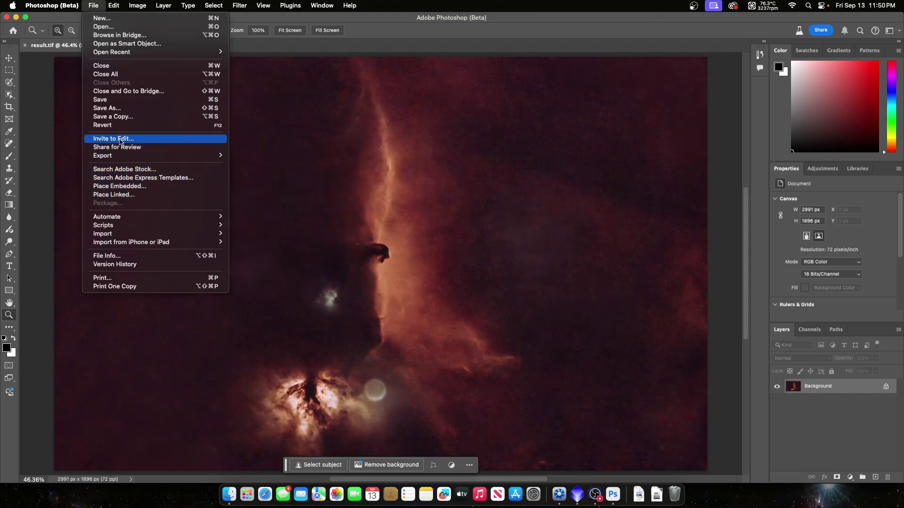
click(121, 118)
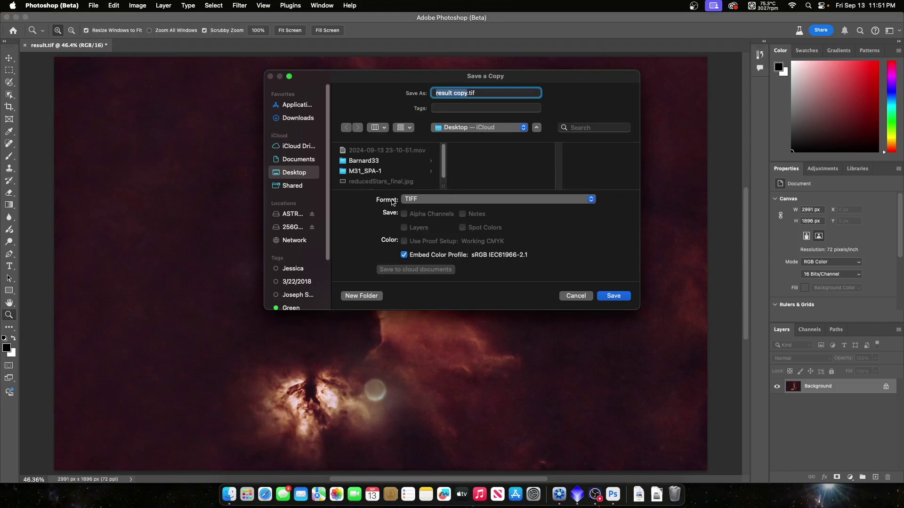
click(611, 296)
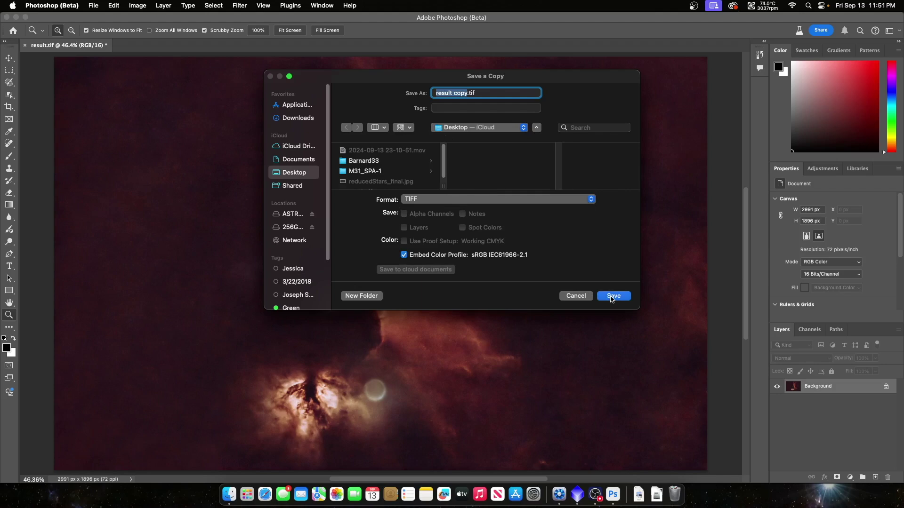
click(571, 191)
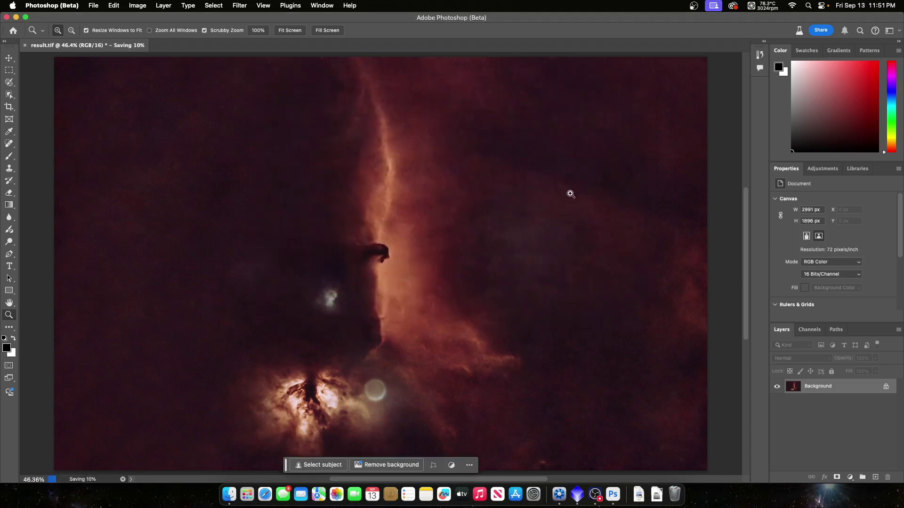
Step: Switch to PixInsight, clear the process console out of the way and open "result copy.tif" from the Desktop
mouse_move(2, 2)
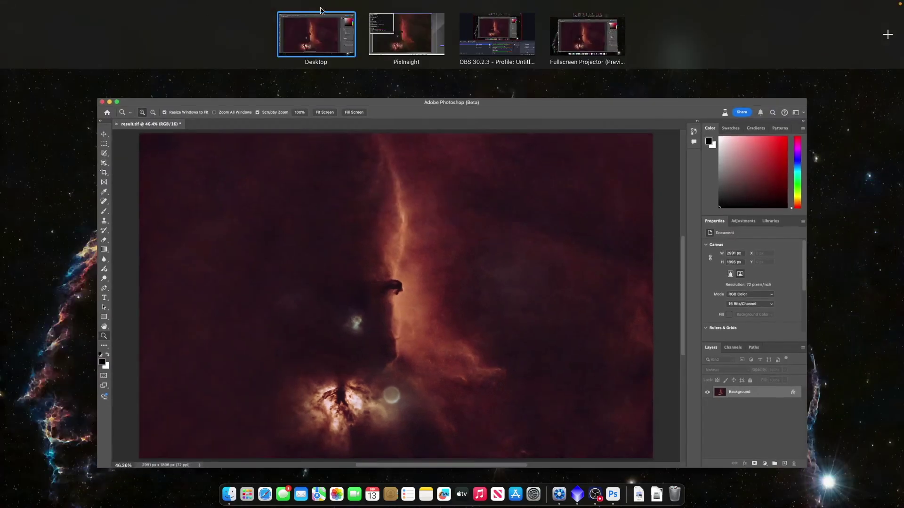
click(417, 42)
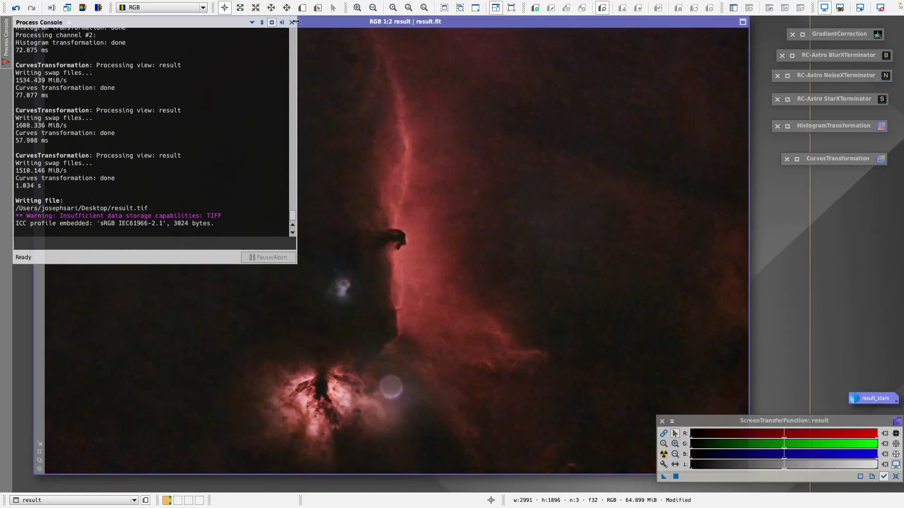
click(293, 22)
mouse_move(67, 4)
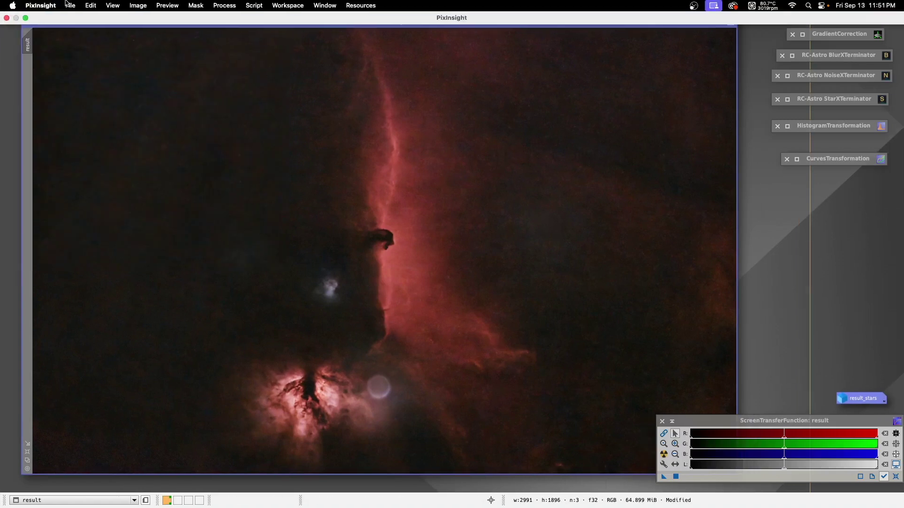
click(70, 6)
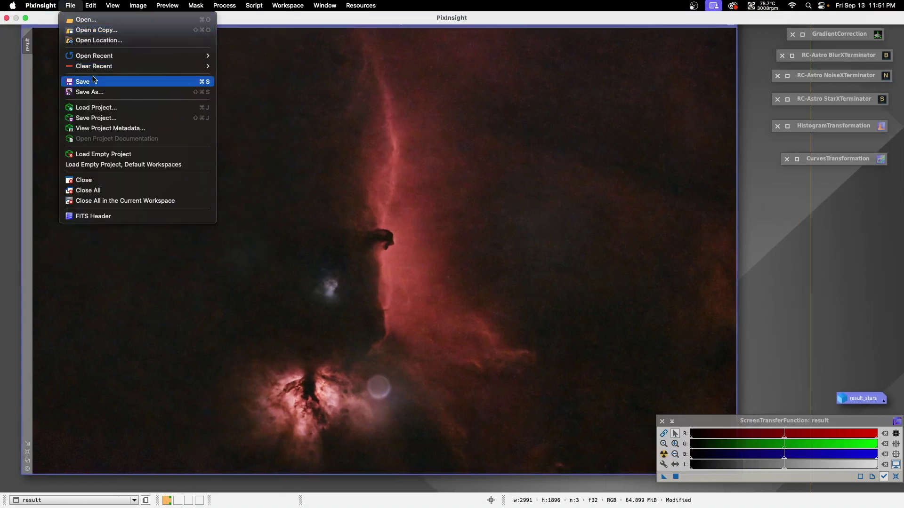
click(87, 21)
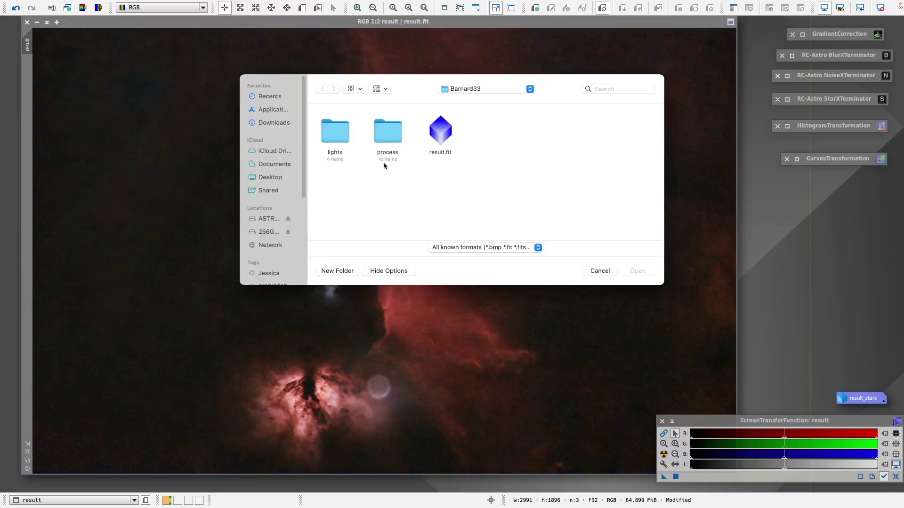
click(274, 181)
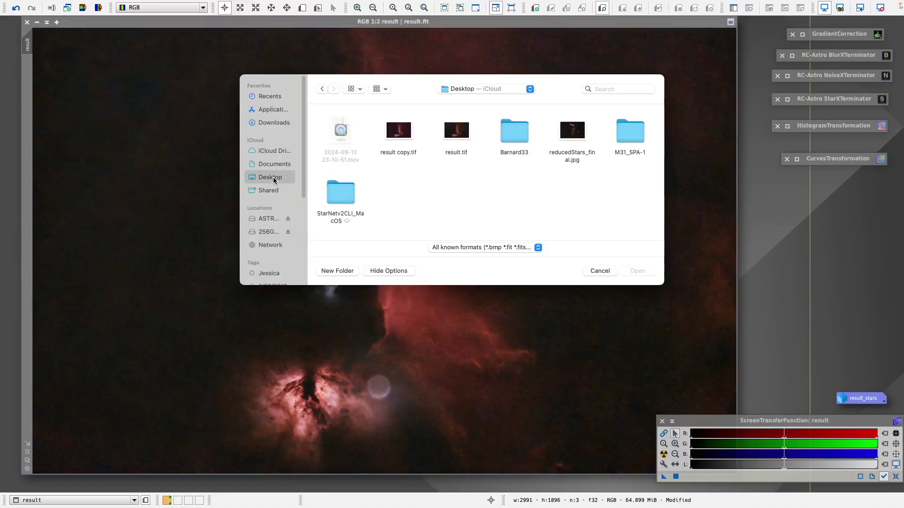
double_click(404, 133)
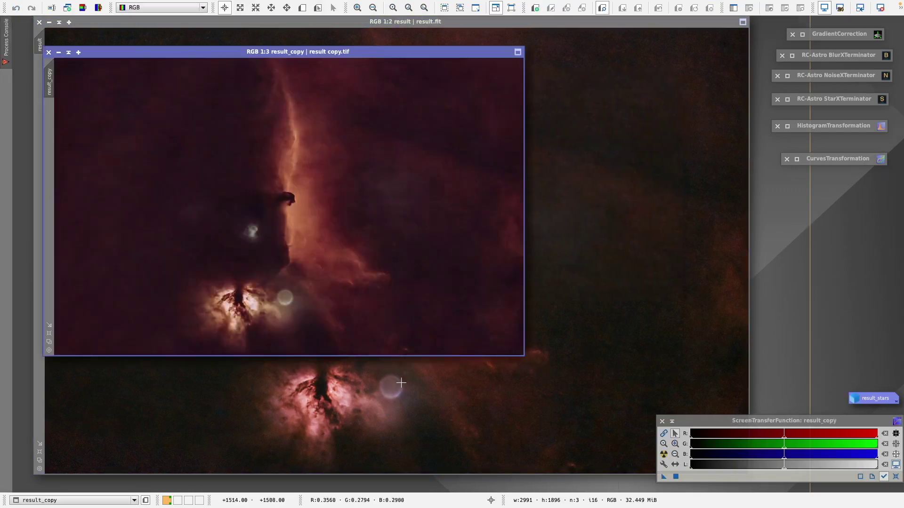
Step: Enlarge the result_copy image to 1:2, place its window over the original result image and bring the original forward for comparison
click(49, 334)
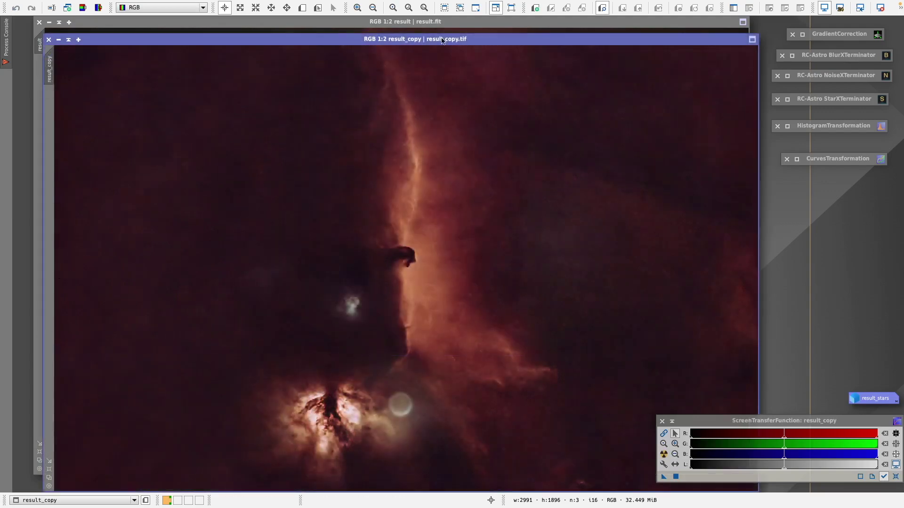
drag(494, 44, 514, 36)
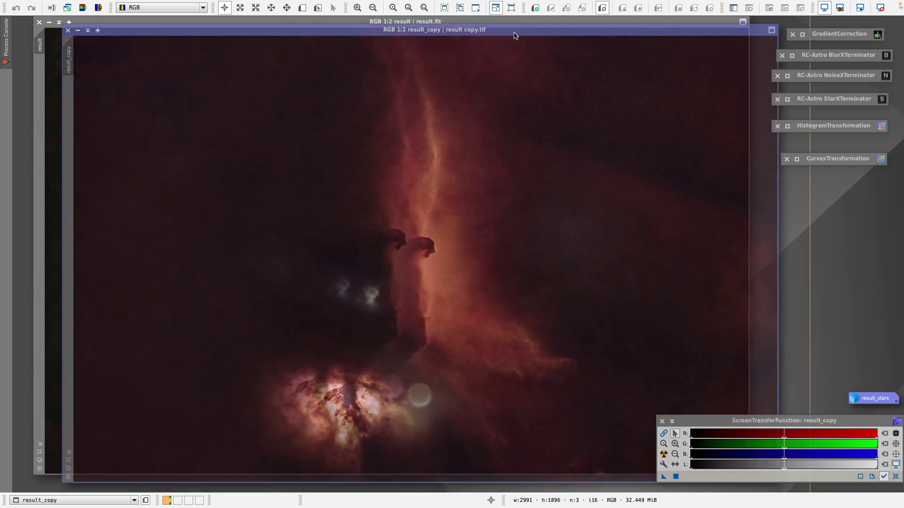
click(517, 21)
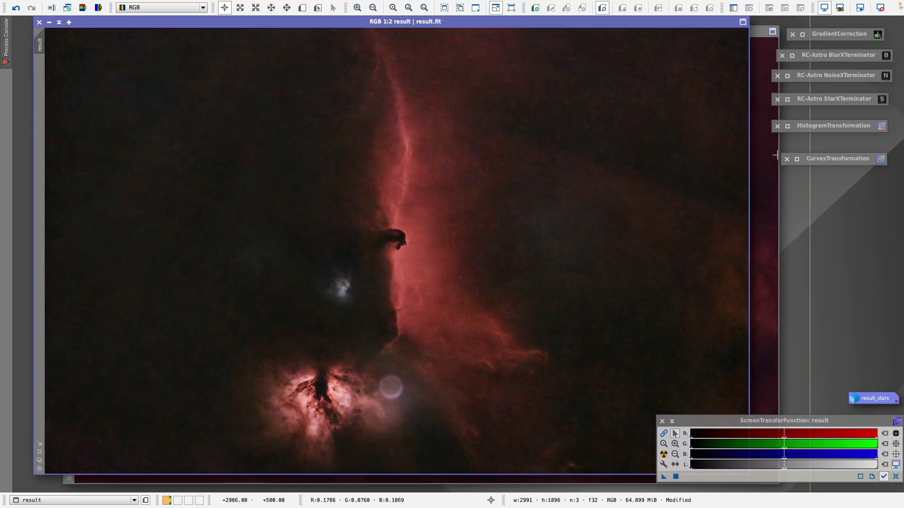
Step: Switch to Photoshop, minimize its window and return to the PixInsight workspace
key(F4)
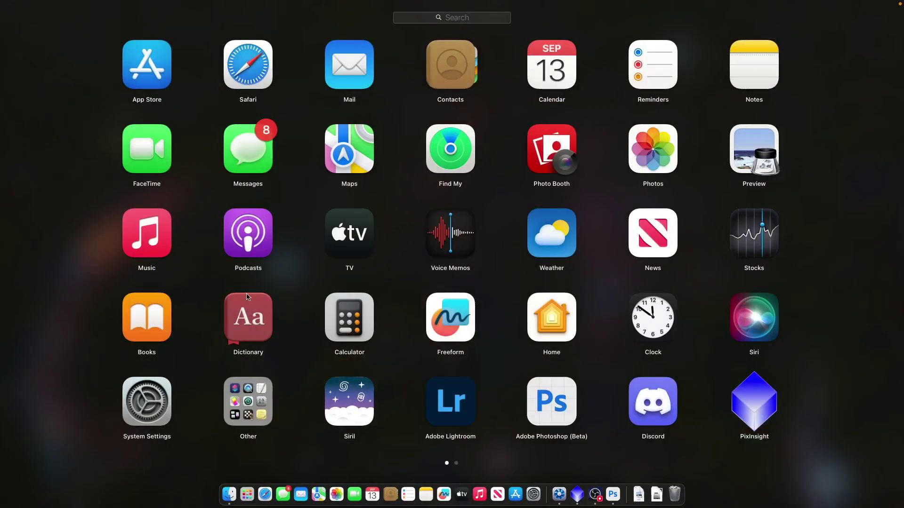
key(Escape)
key(F3)
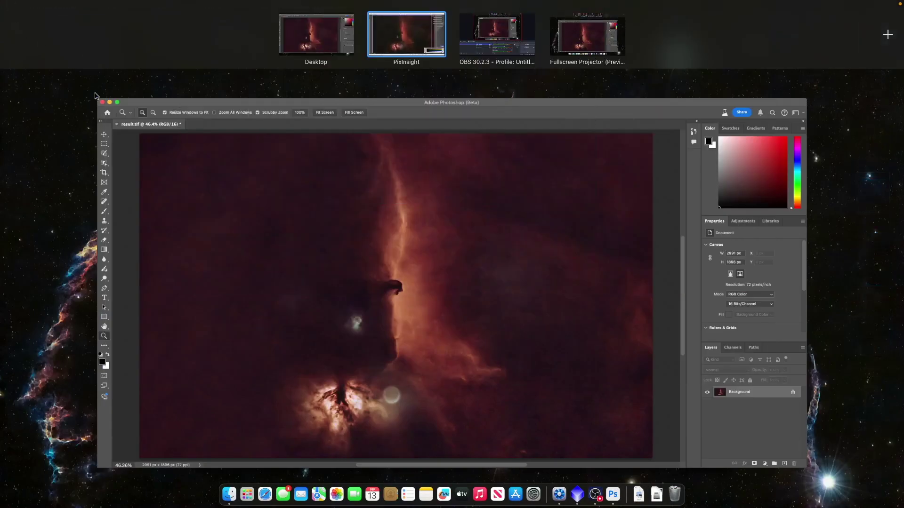
click(346, 145)
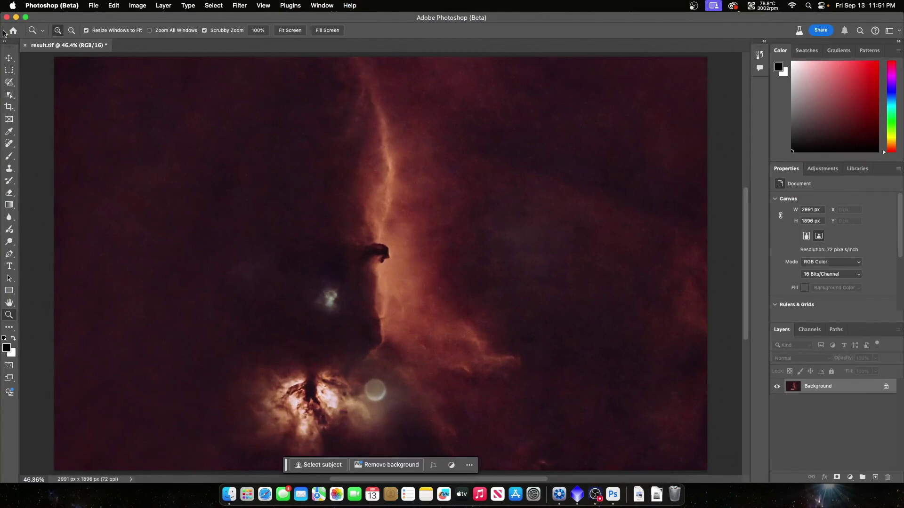
click(14, 18)
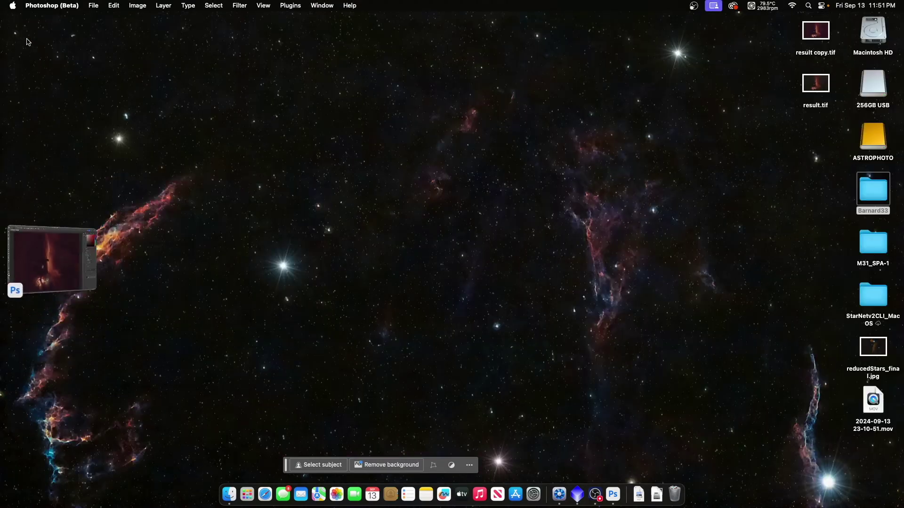
key(F3)
click(410, 40)
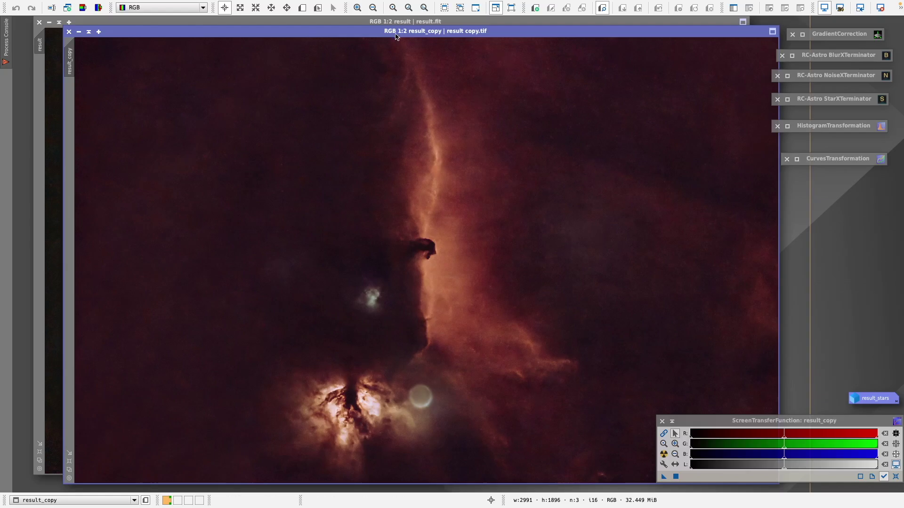
Step: Close the original result image without saving it and move the result_copy window into its place
click(349, 23)
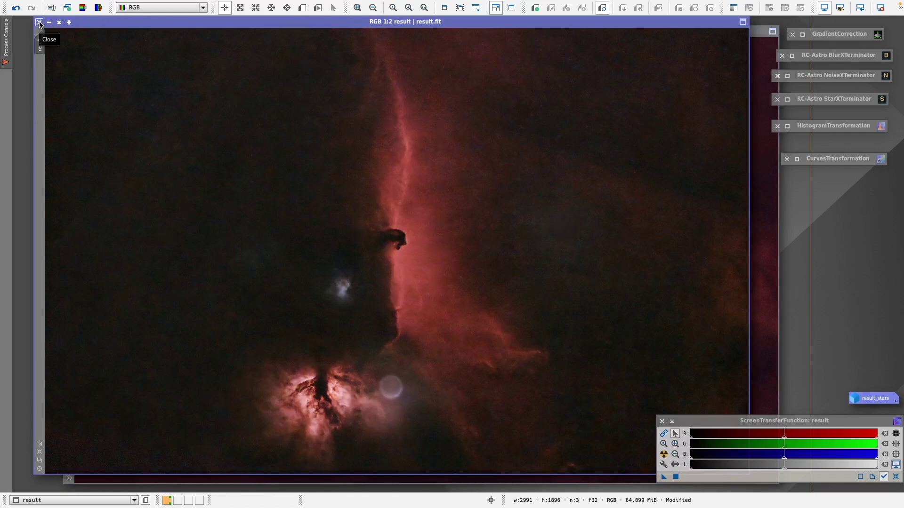
click(40, 23)
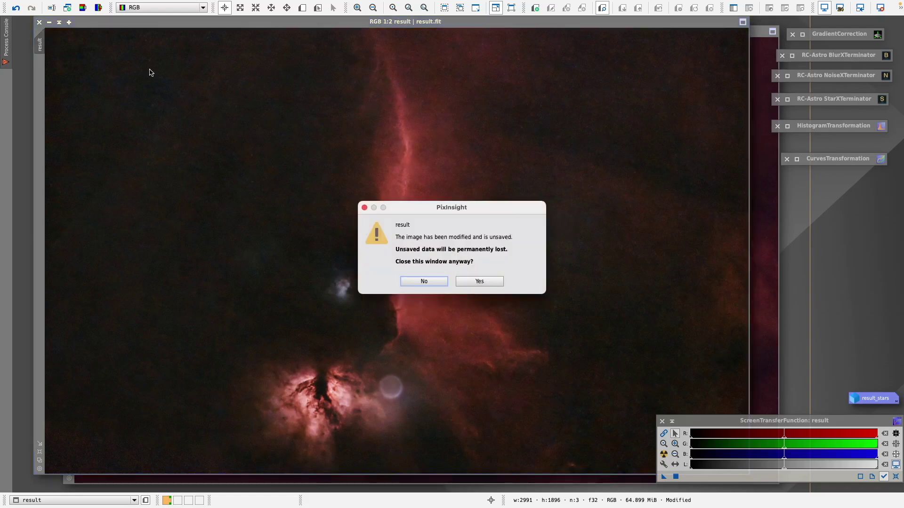
click(479, 281)
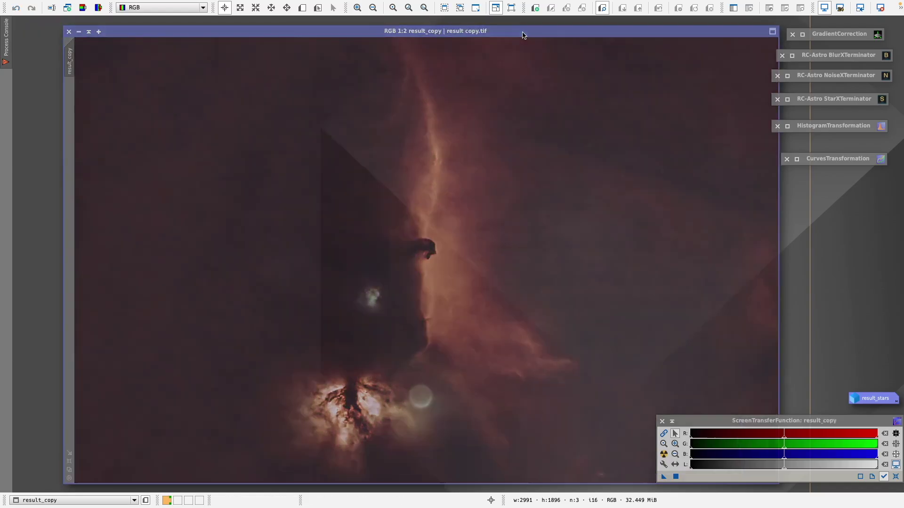
drag(521, 35, 495, 25)
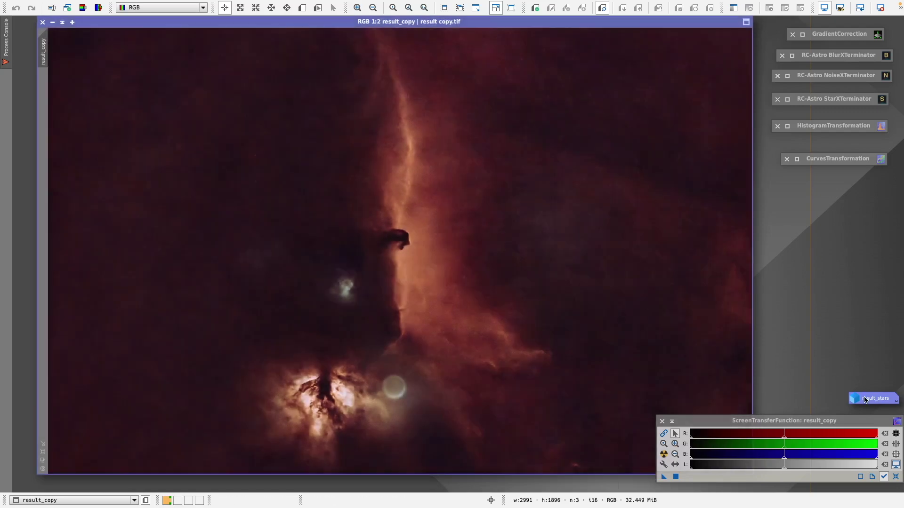
Step: Restore the result_stars image, enlarge it to 1:2 and place its window over the result_copy nebula image
double_click(864, 399)
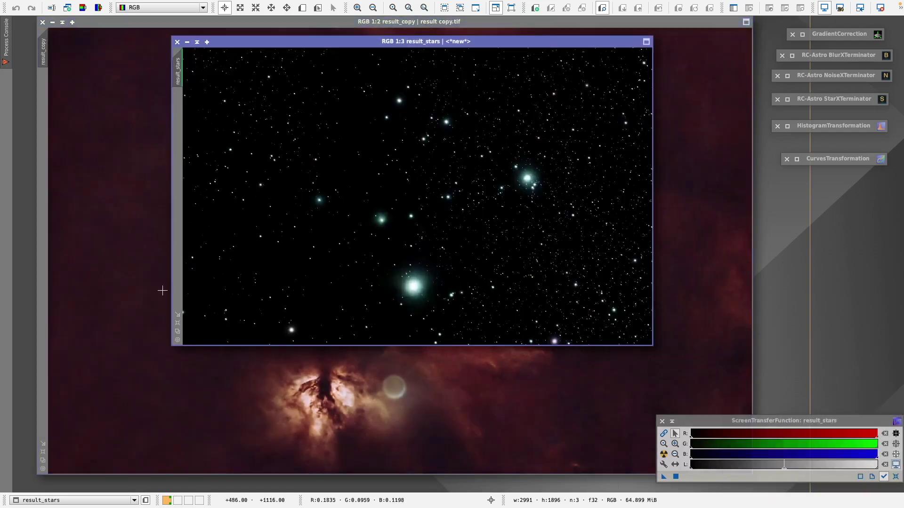
click(177, 323)
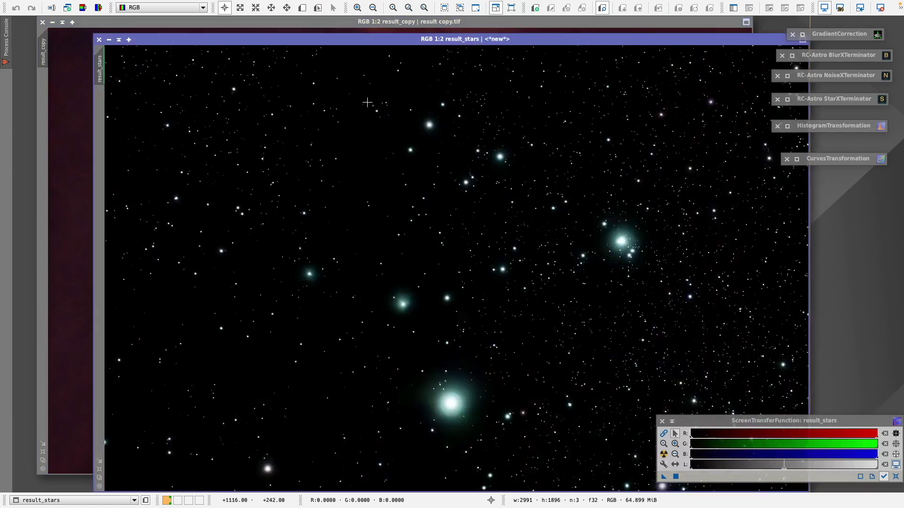
drag(540, 44, 490, 29)
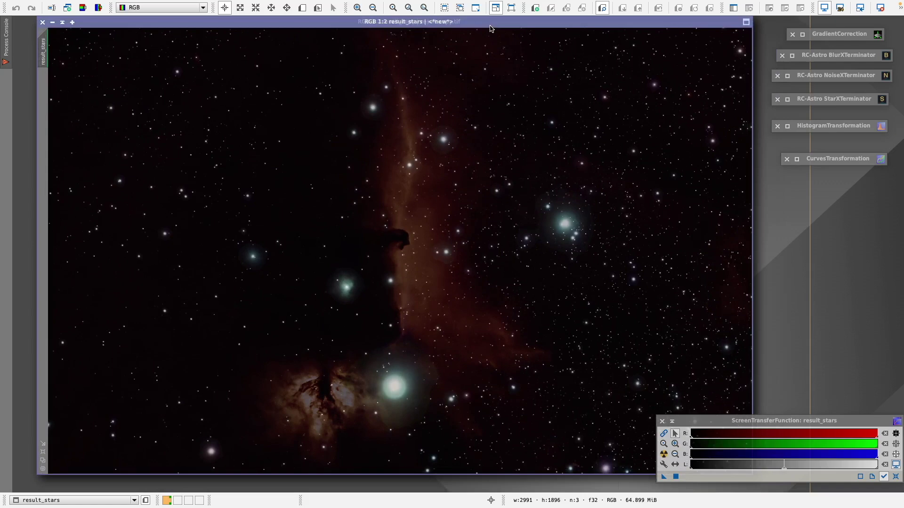
drag(490, 29, 483, 41)
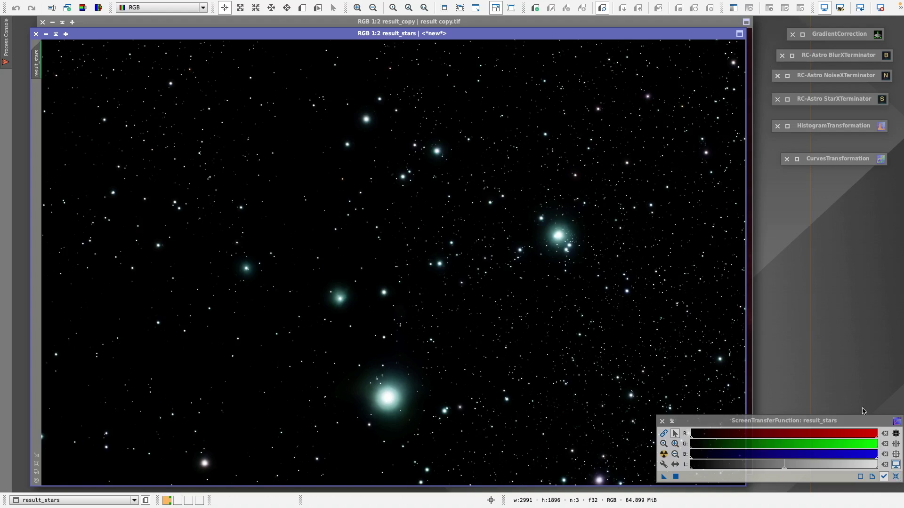
Step: Reset the screen stretch on result_stars, then apply a previewed HistogramTransformation with midtones 0.03797468 and reset its settings
click(896, 478)
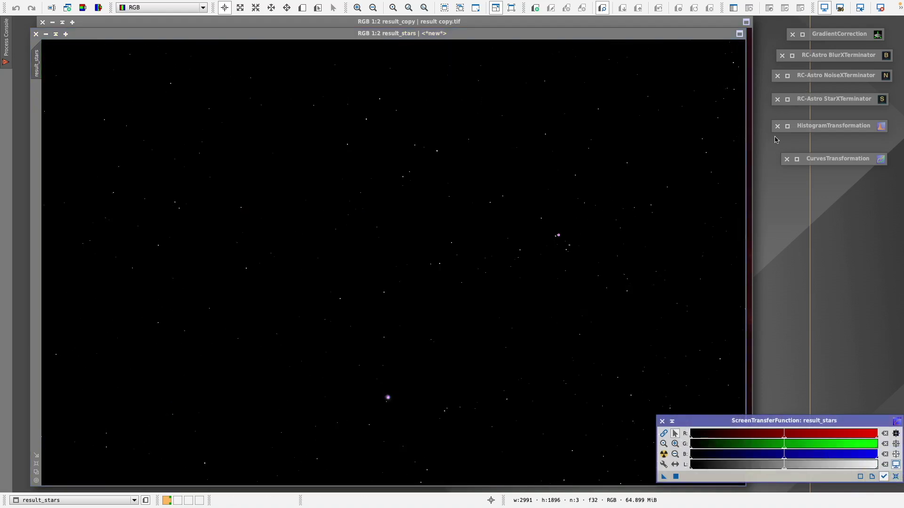
double_click(824, 127)
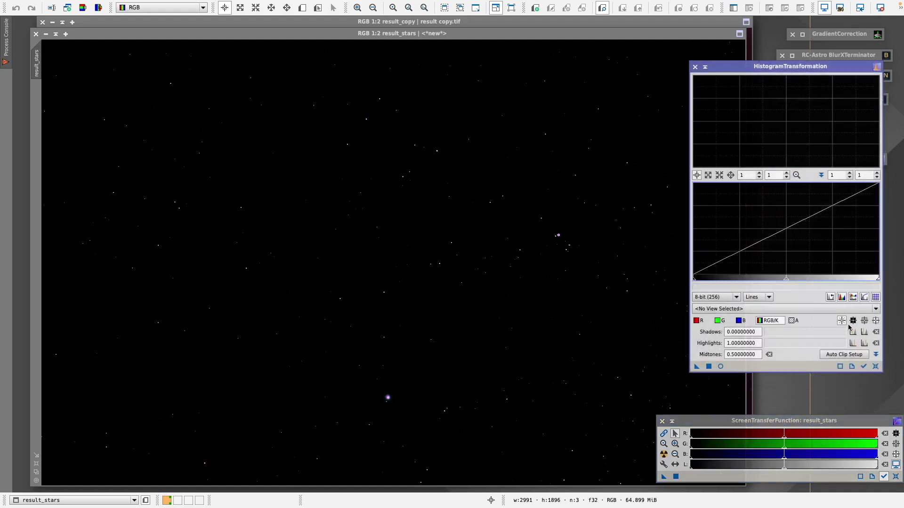
click(720, 366)
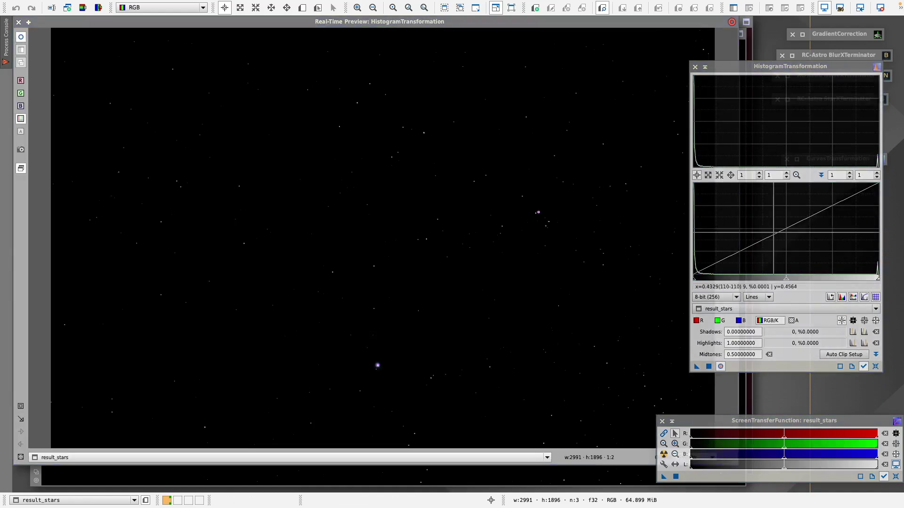
drag(784, 284, 700, 283)
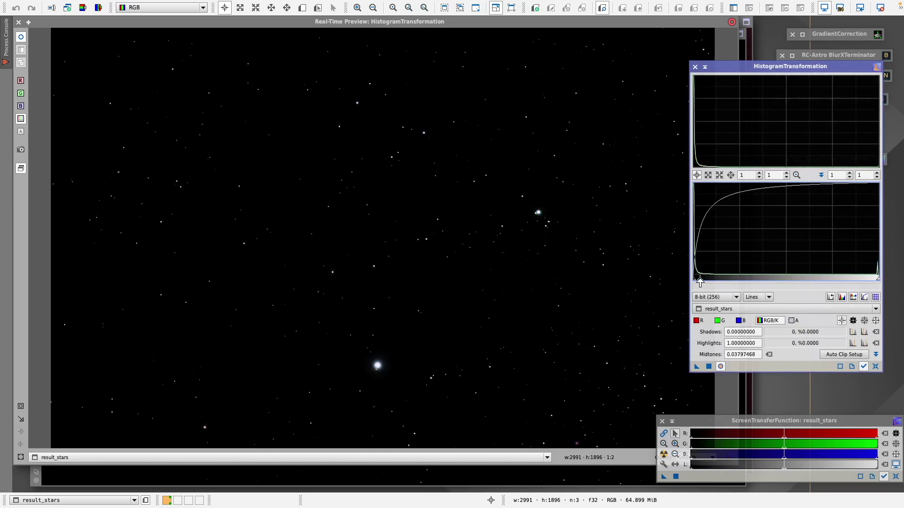
click(709, 366)
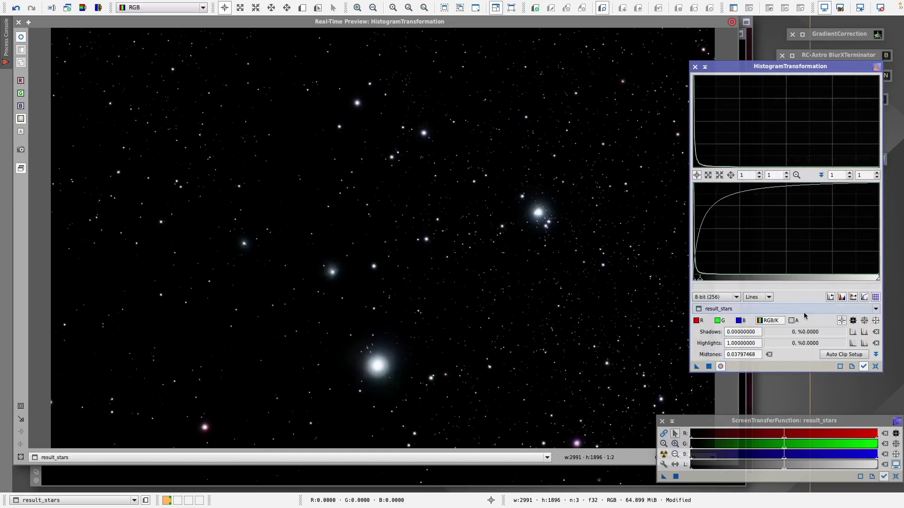
click(875, 366)
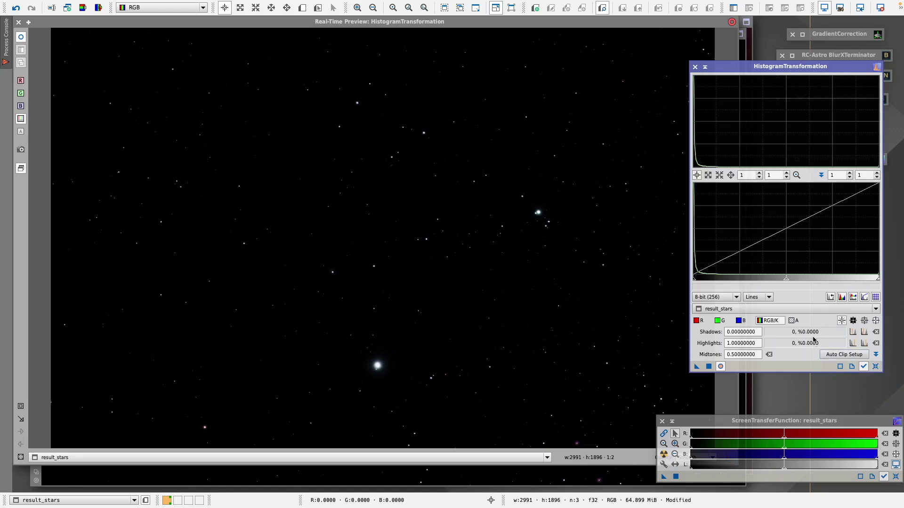
Step: Apply two further histogram stretches to result_stars with midtones 0.08607595 and 0.27594937, resetting the settings after each
drag(787, 281, 709, 281)
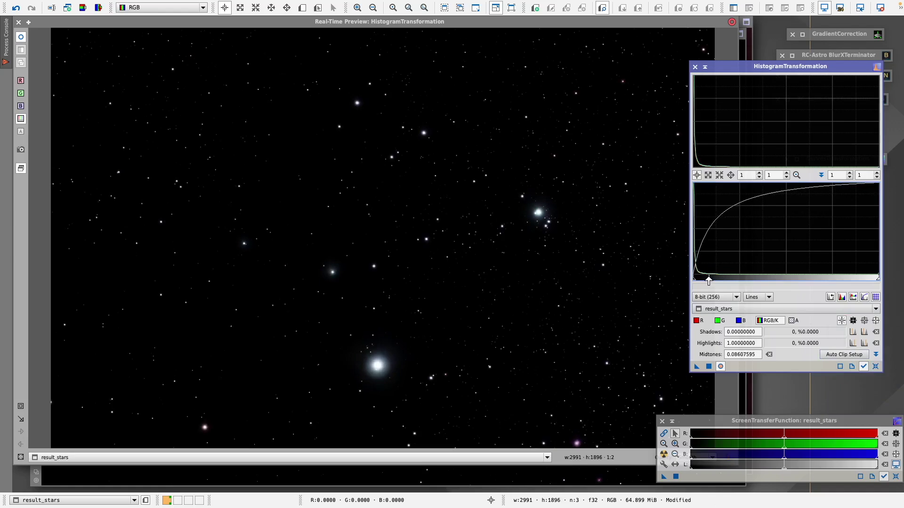
click(709, 367)
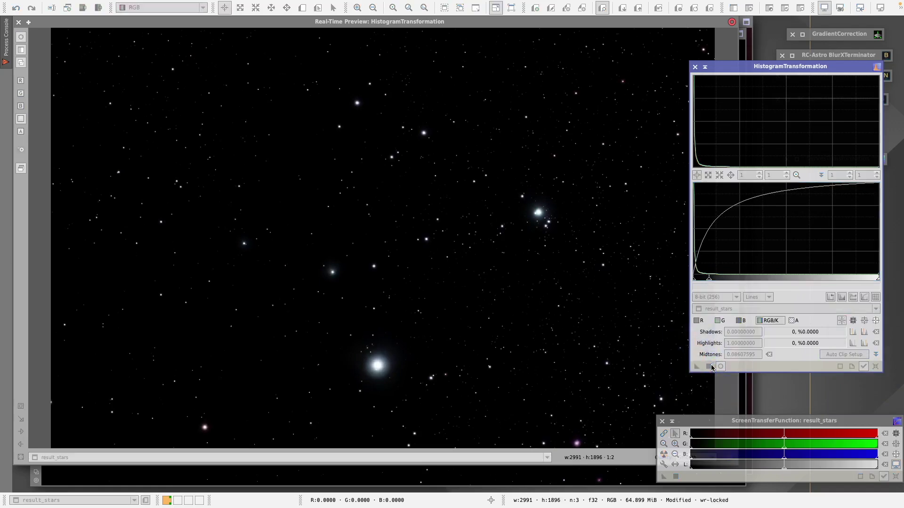
click(875, 366)
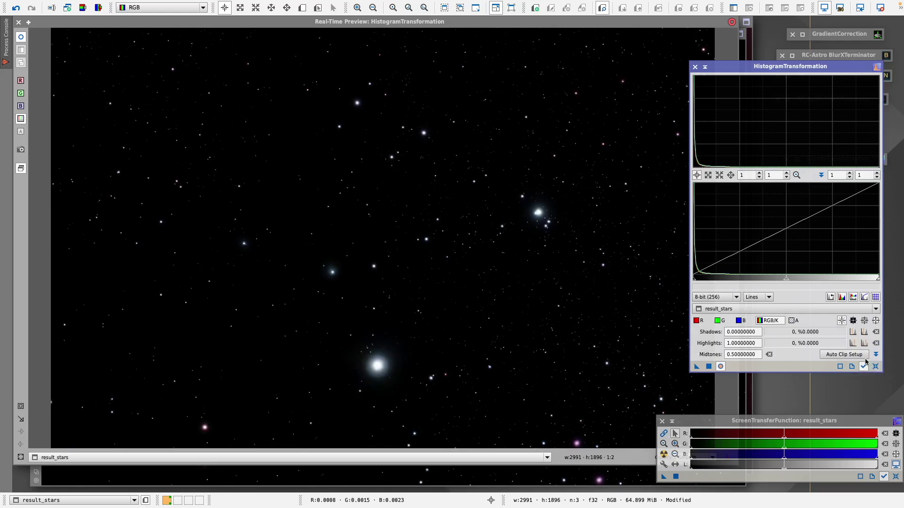
drag(786, 279, 743, 282)
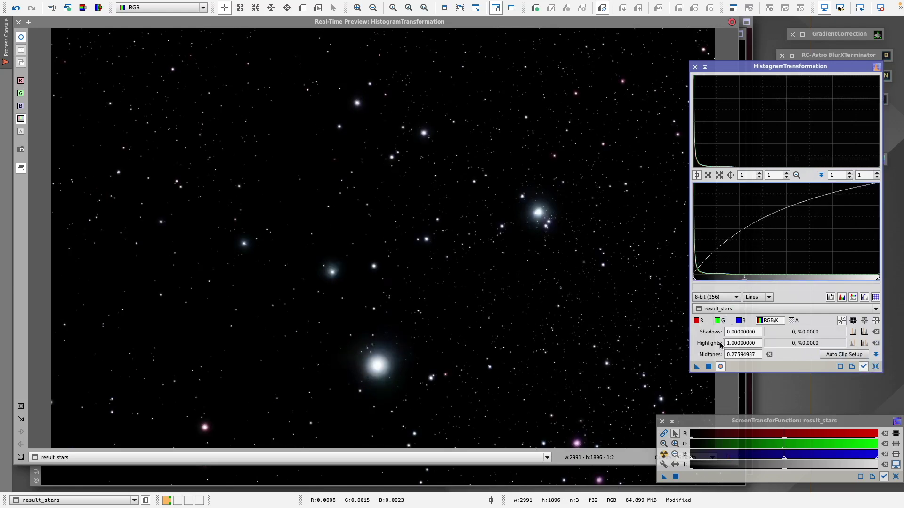
click(709, 367)
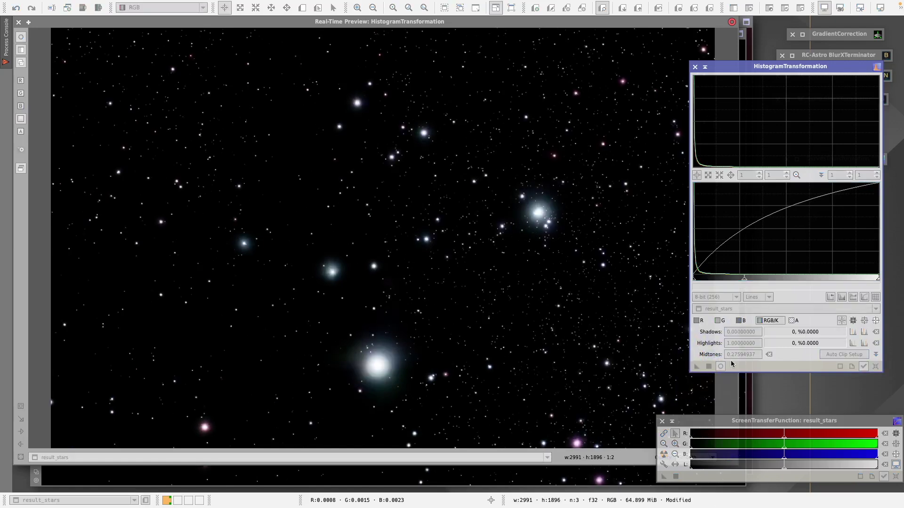
click(874, 366)
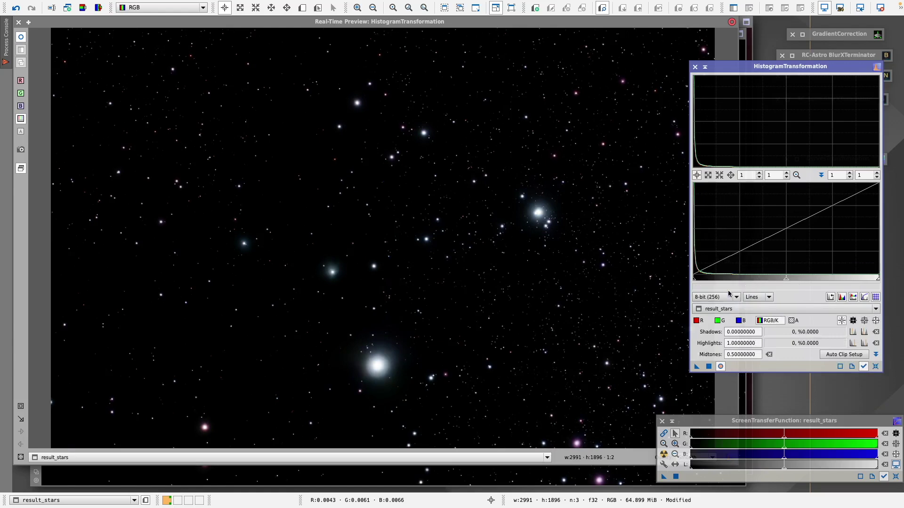
Step: Apply a histogram transformation to result_stars with green midtones 0.52658228 and blue midtones 0.47594937, and reset the settings
click(716, 321)
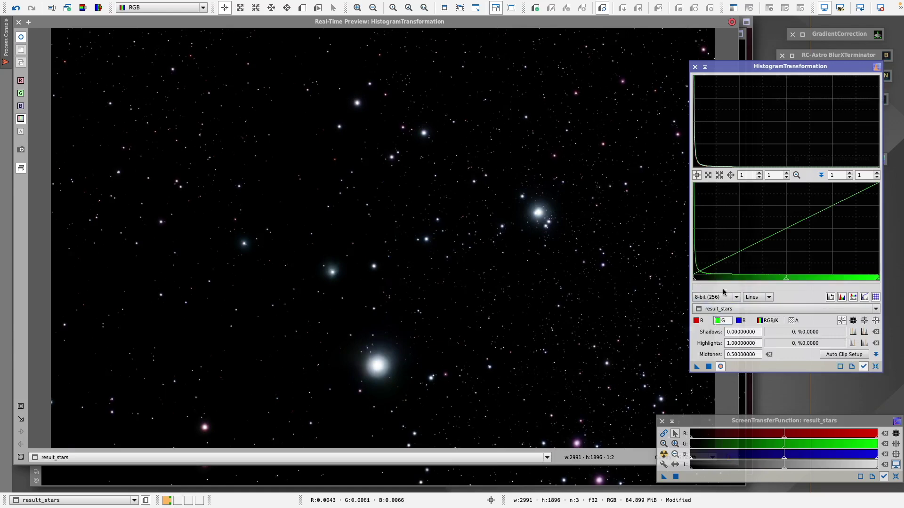
drag(785, 281, 791, 281)
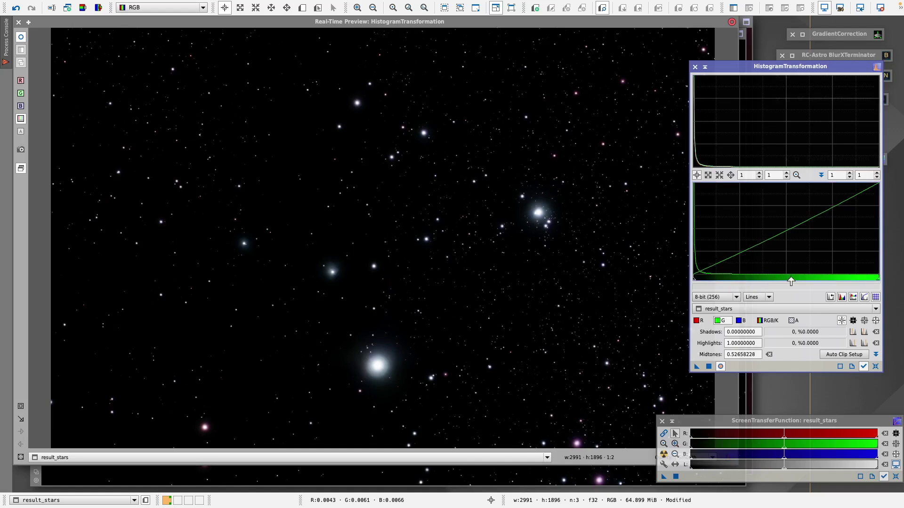
click(741, 321)
drag(785, 281, 781, 282)
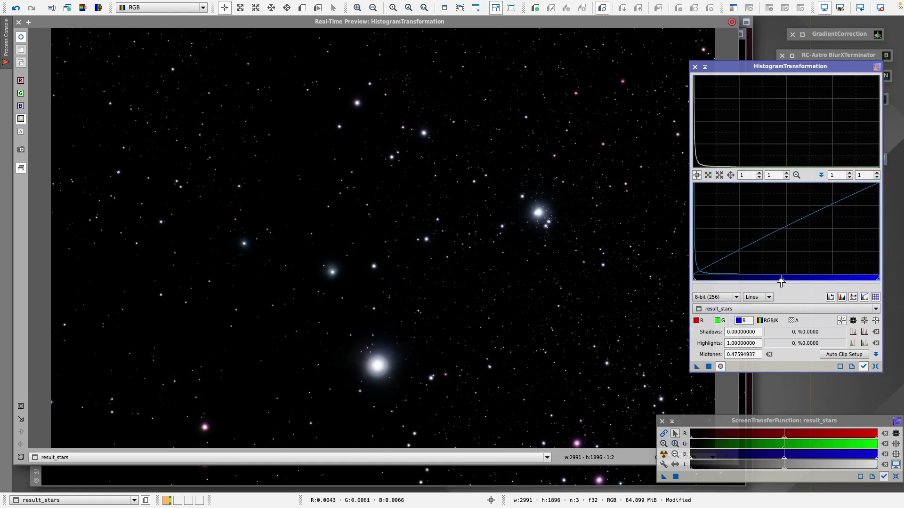
click(709, 367)
click(874, 367)
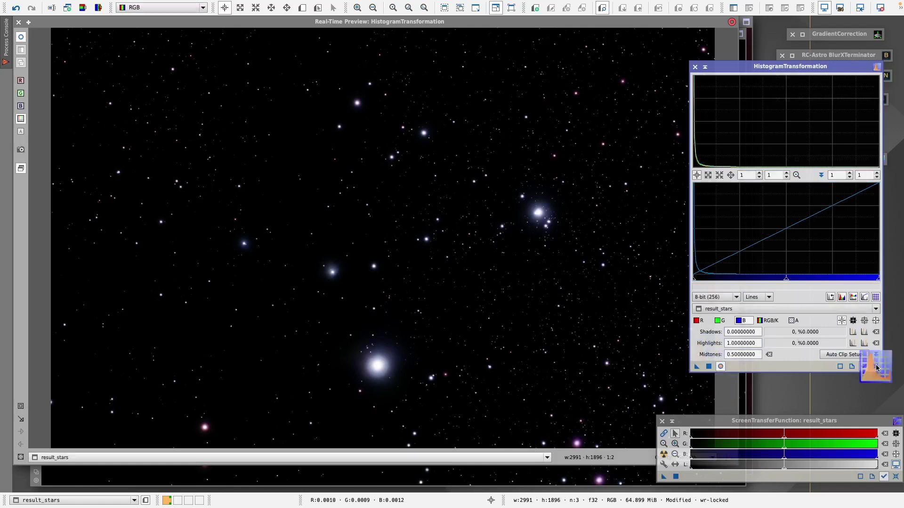
Step: Collapse HistogramTransformation, close its real-time preview and shift the result_stars window slightly off result_copy
click(705, 67)
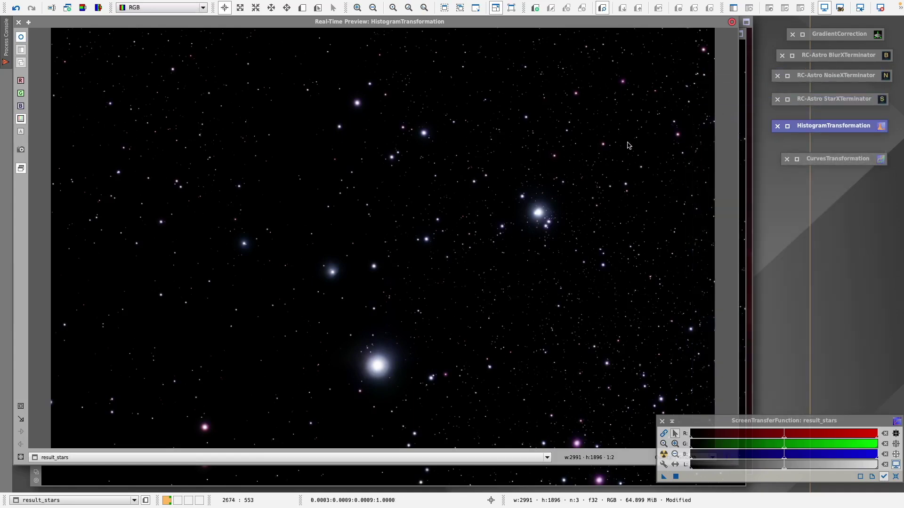
click(18, 22)
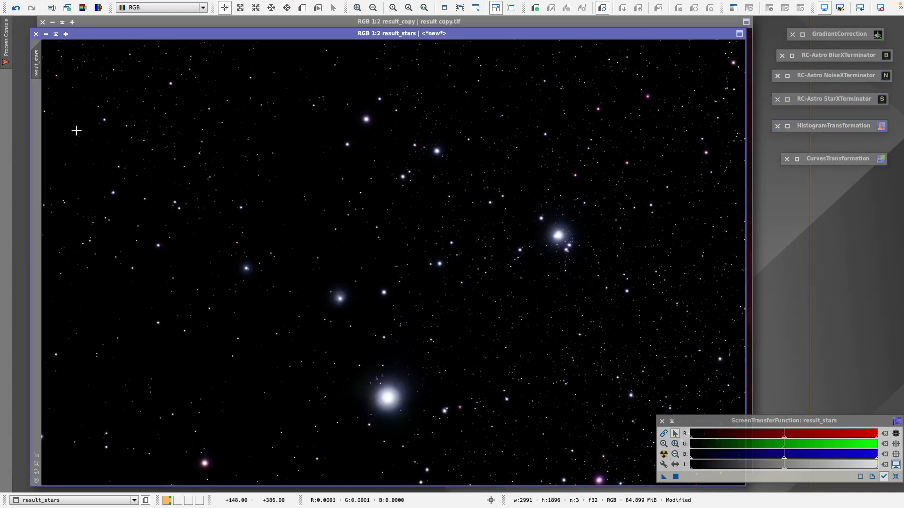
mouse_move(463, 37)
mouse_down()
mouse_move(466, 29)
mouse_move(450, 46)
mouse_up()
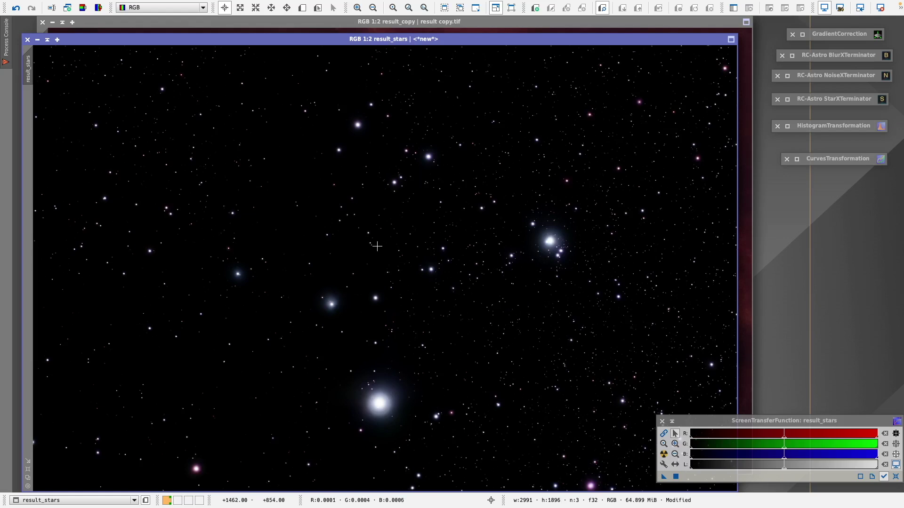
Step: Open MorphologicalTransformation, set the Erosion (Minimum) amount to 0.20 and place its window beside the stars image
mouse_move(195, 4)
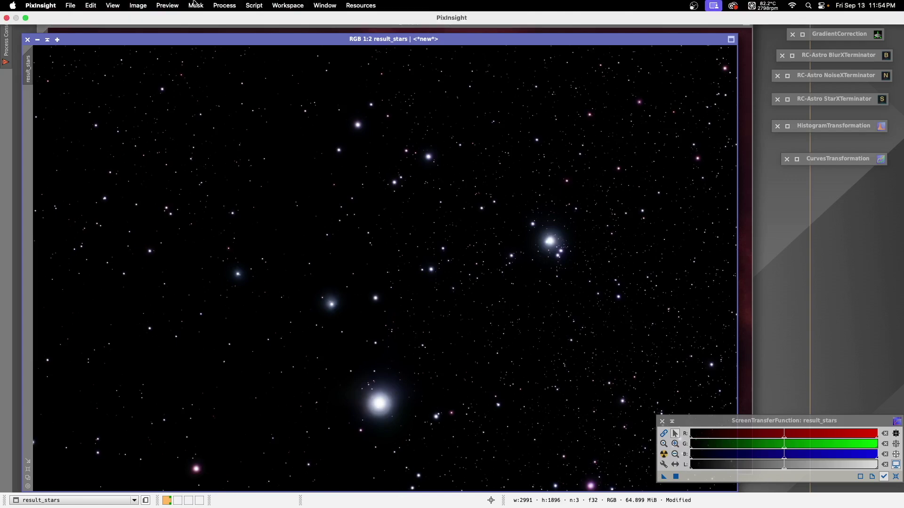
click(221, 8)
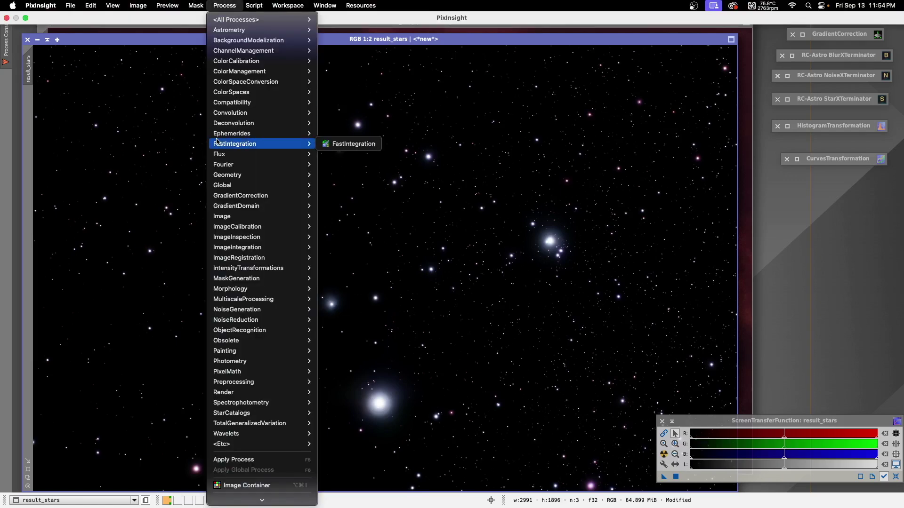
mouse_move(261, 19)
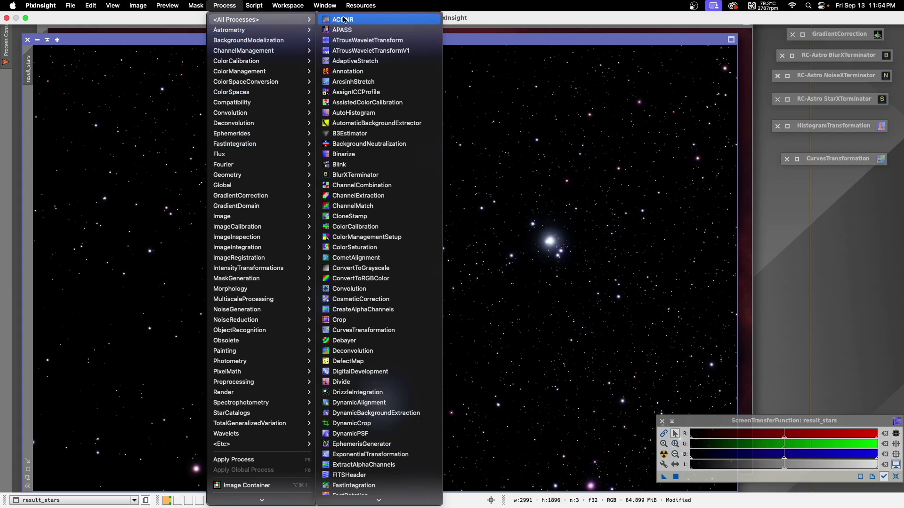
scroll(372, 325, down, 10)
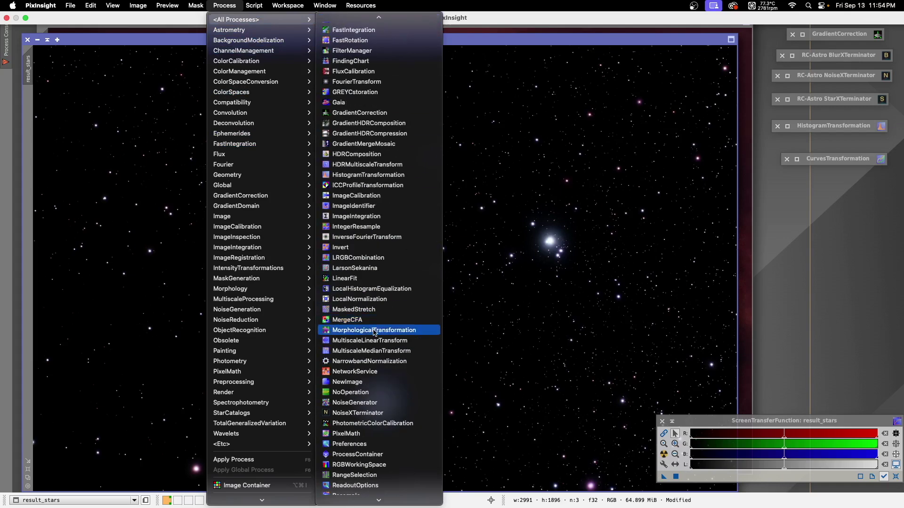
click(374, 330)
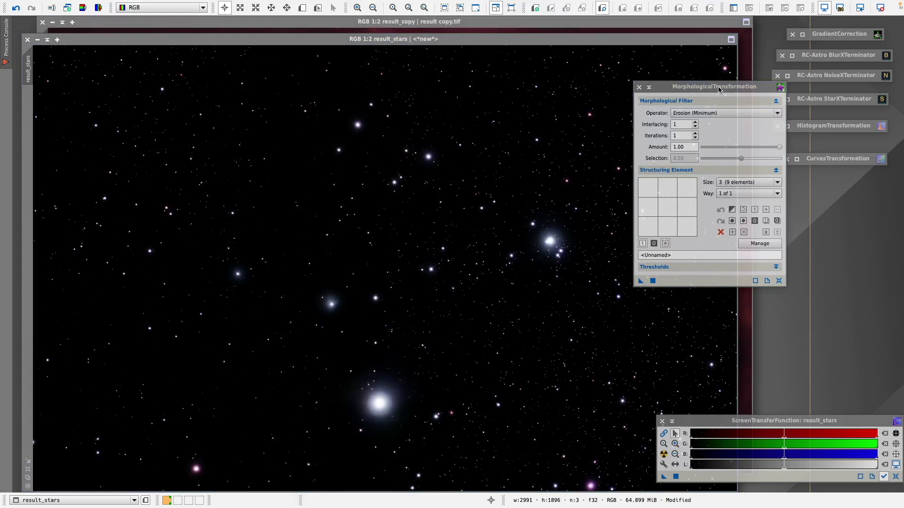
drag(718, 90, 756, 116)
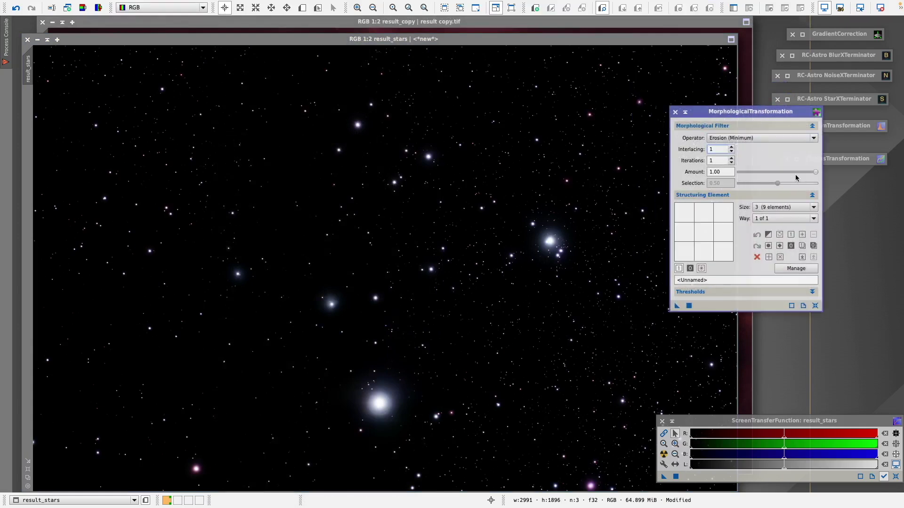
drag(815, 174, 753, 174)
drag(758, 112, 769, 105)
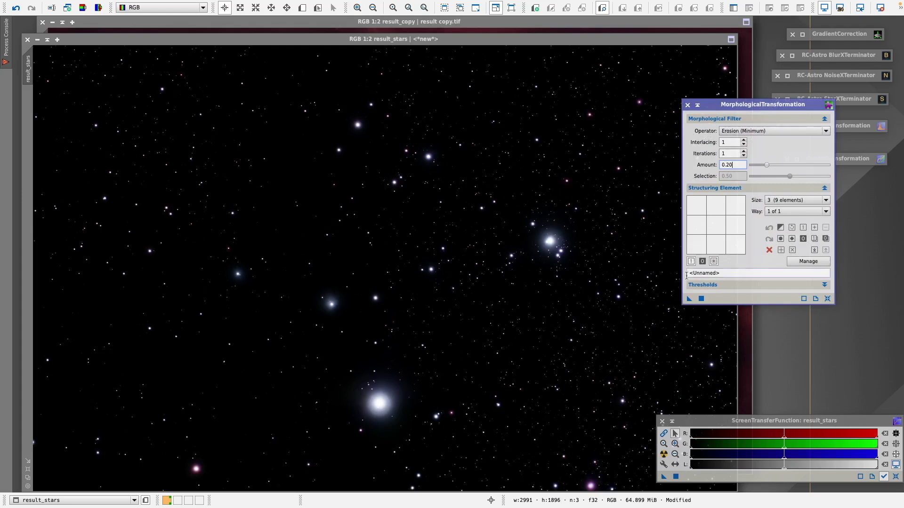
Step: Apply the morphological erosion repeatedly to result_stars to reduce the stars
drag(689, 302, 626, 299)
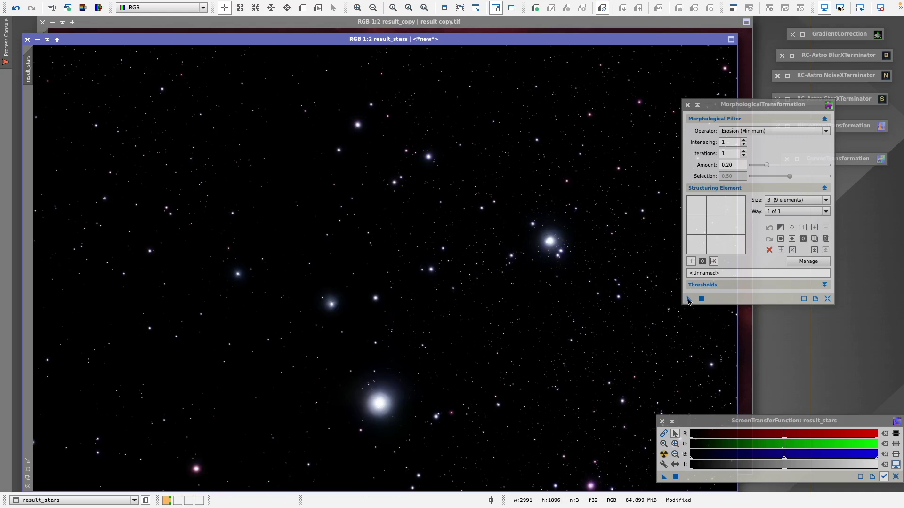
drag(688, 301, 600, 303)
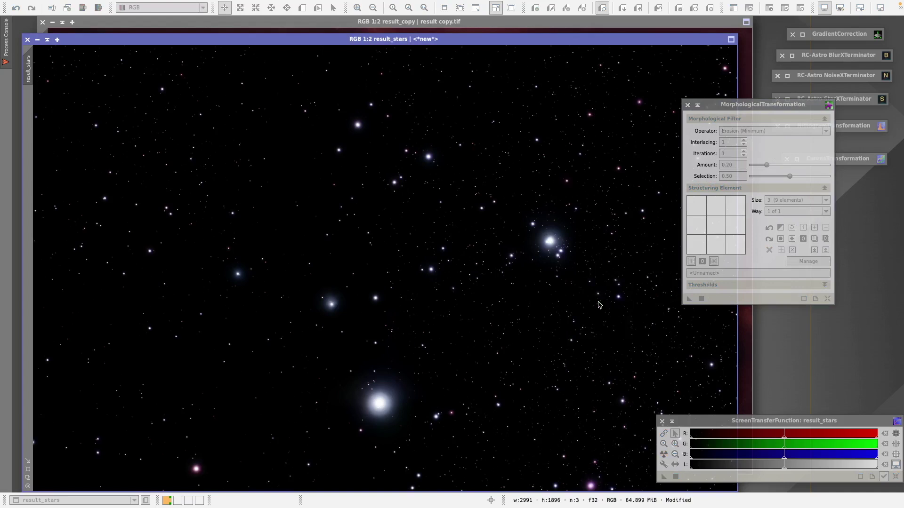
drag(689, 300, 625, 298)
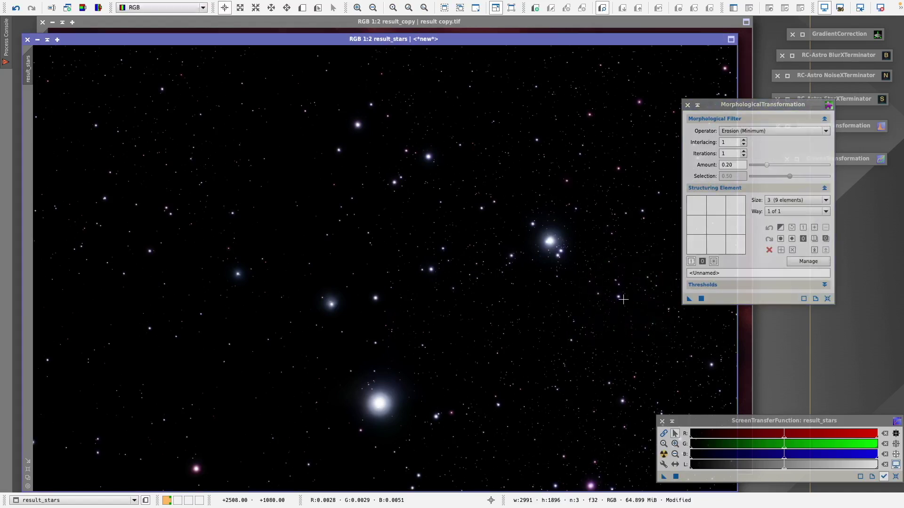
drag(688, 300, 647, 297)
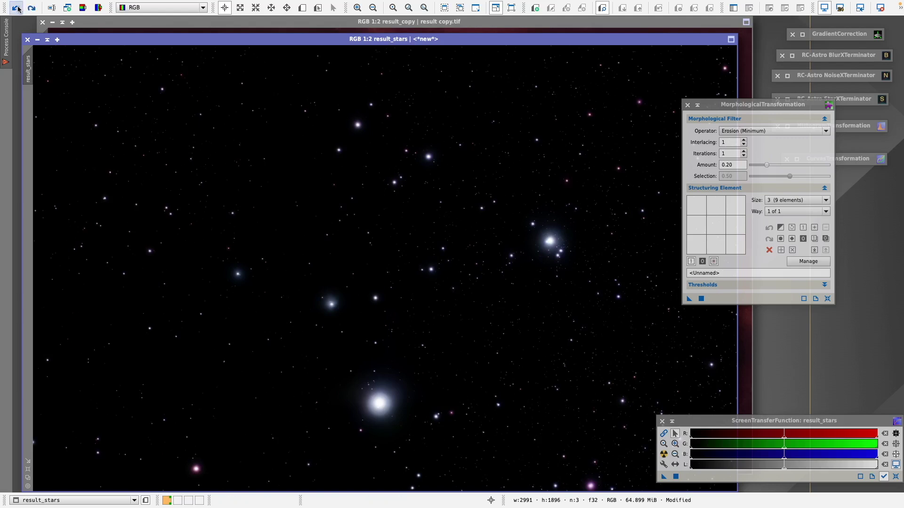
Step: Collapse MorphologicalTransformation and park it with the other processes, then preview result_stars over the result_copy nebula by moving its window
click(698, 107)
drag(737, 199, 806, 193)
drag(571, 39, 583, 24)
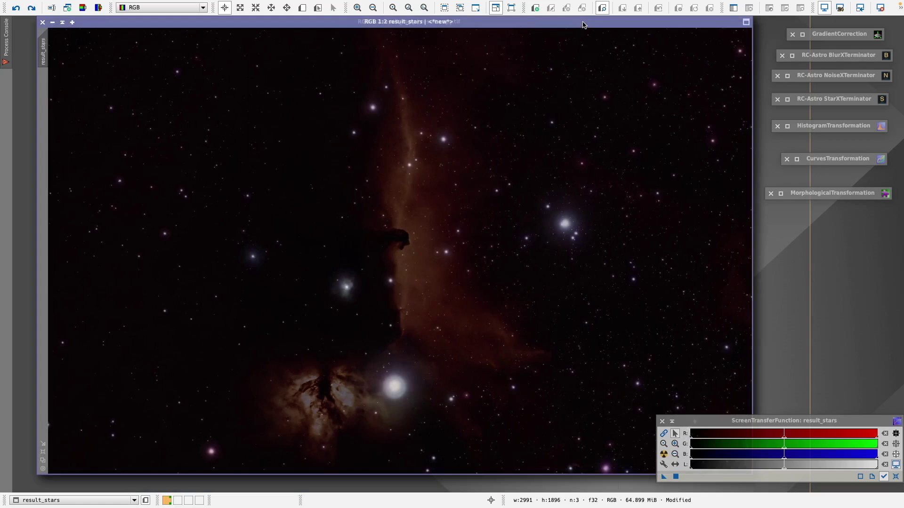
drag(583, 25, 573, 39)
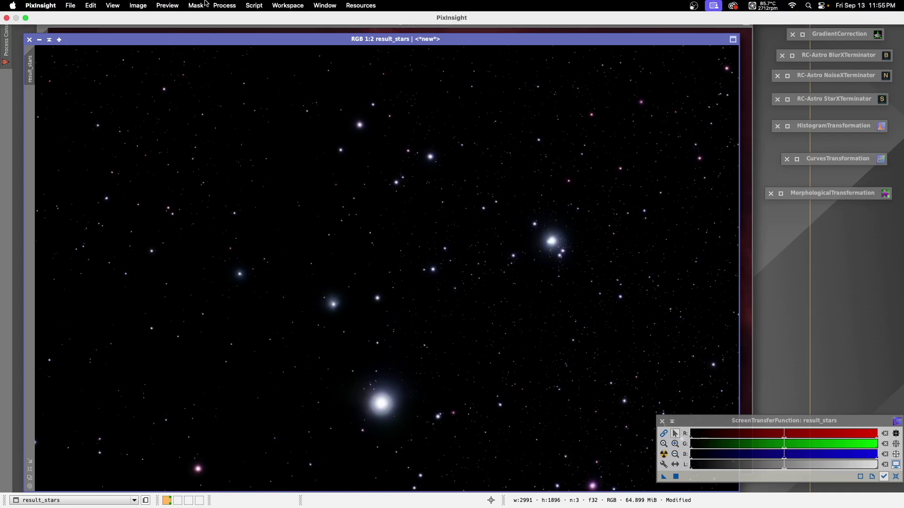
Step: Open PixelMath and build the expression result_copy+result_stars in the expression editor
click(220, 7)
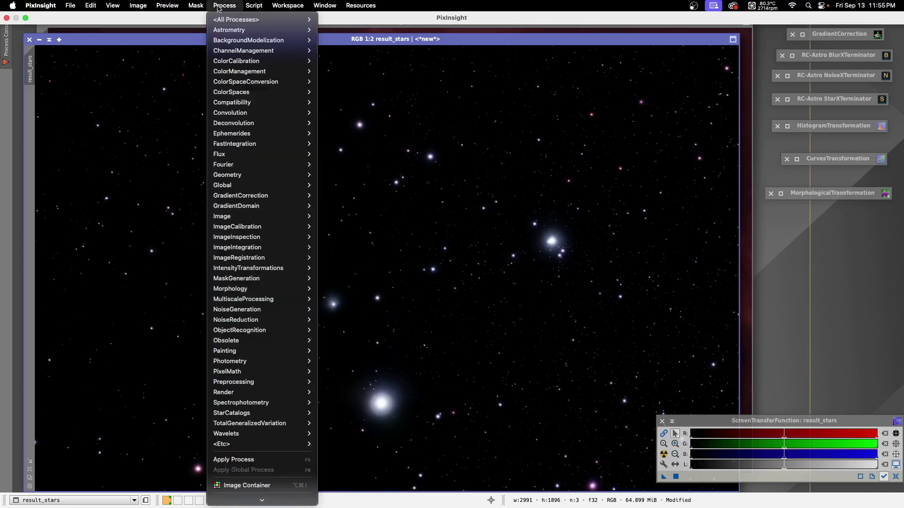
mouse_move(231, 371)
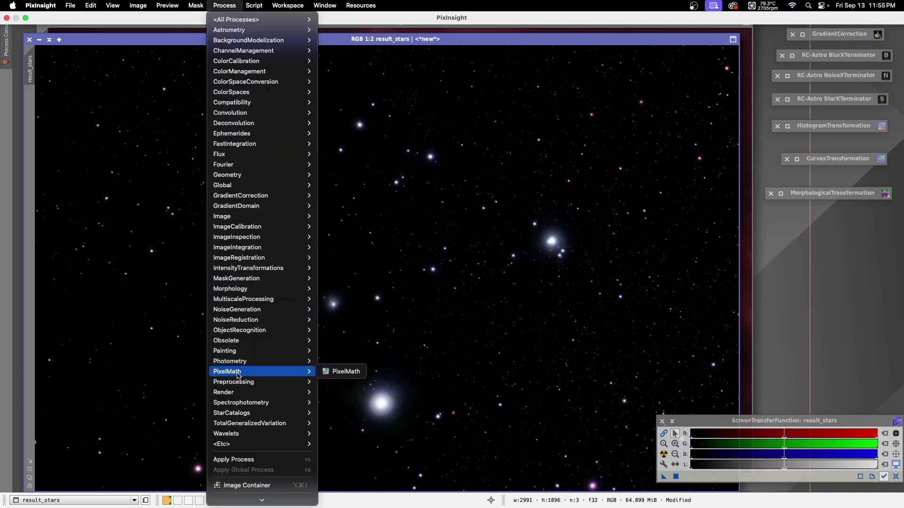
click(339, 372)
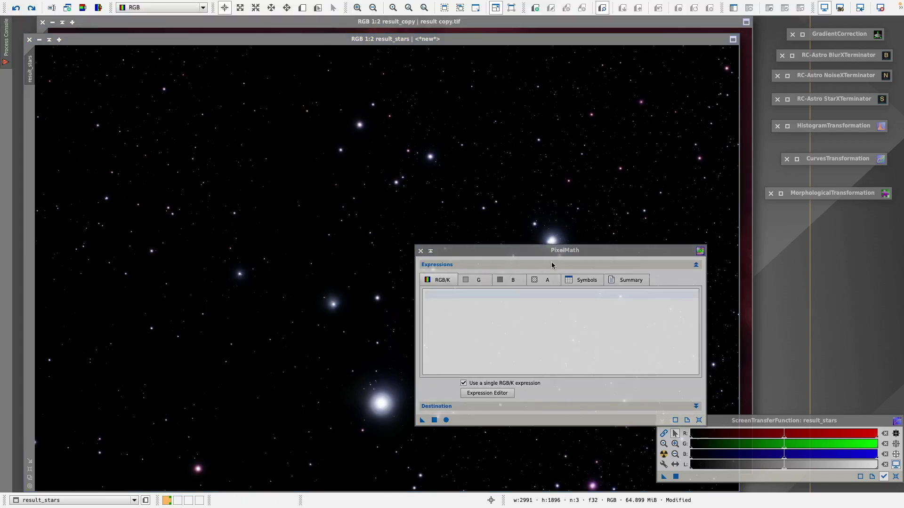
drag(607, 249, 718, 109)
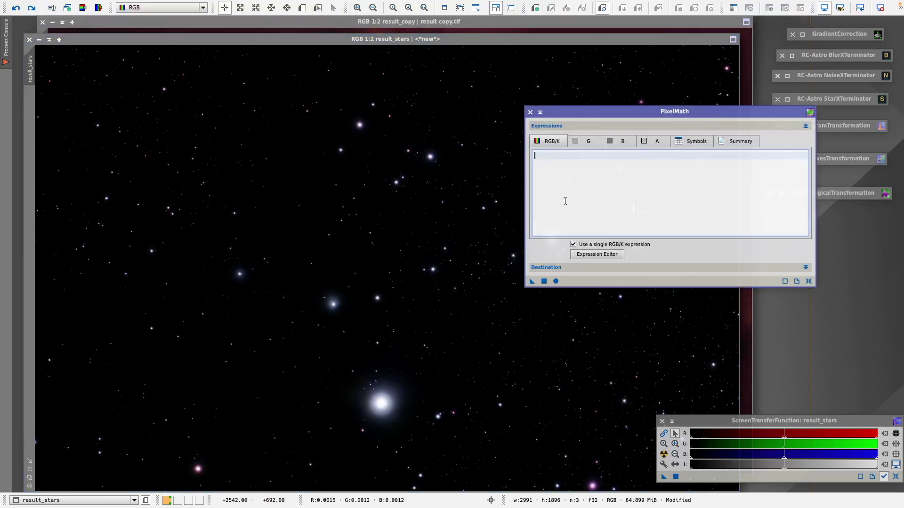
click(604, 259)
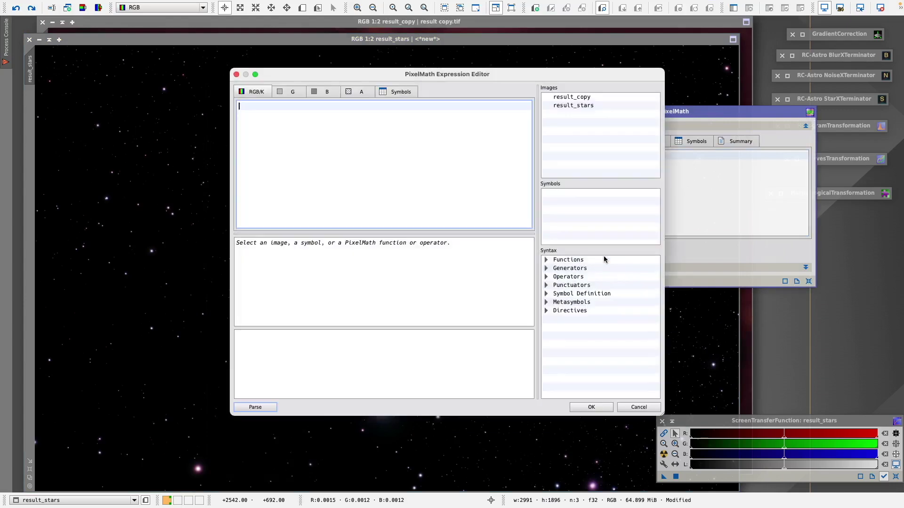
double_click(576, 99)
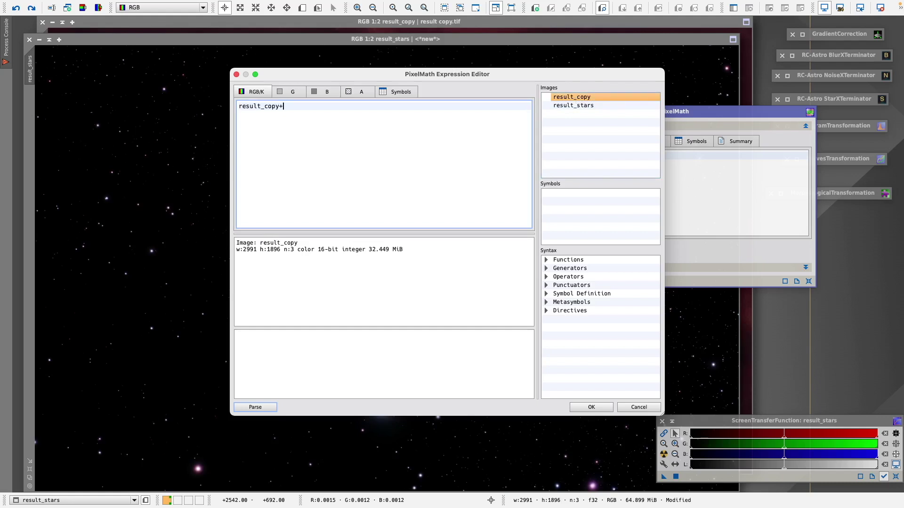
double_click(574, 106)
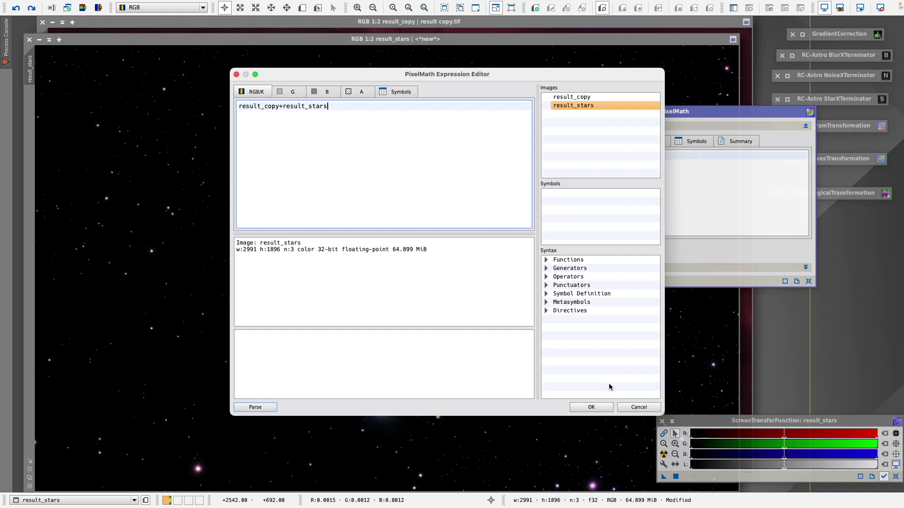
click(595, 405)
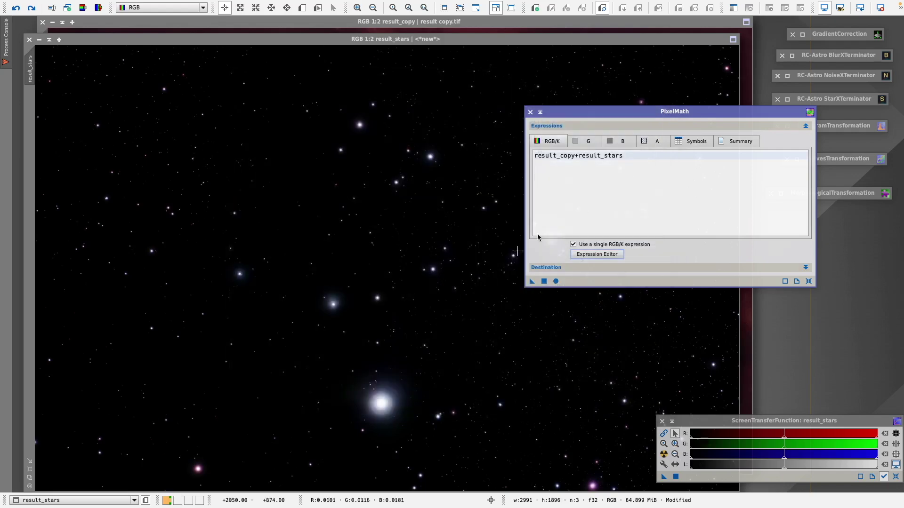
Step: Apply the PixelMath expression to result_stars, then collapse PixelMath and park it with the other processes
drag(673, 112, 727, 68)
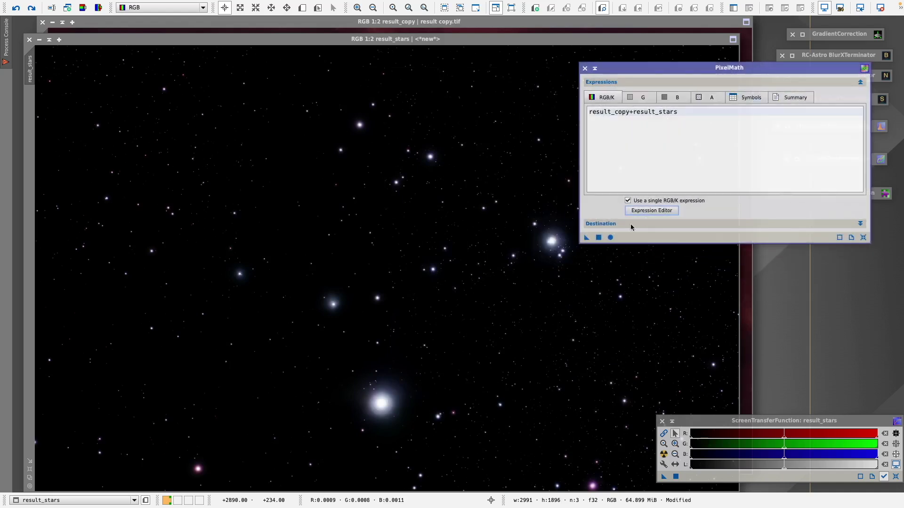
click(599, 237)
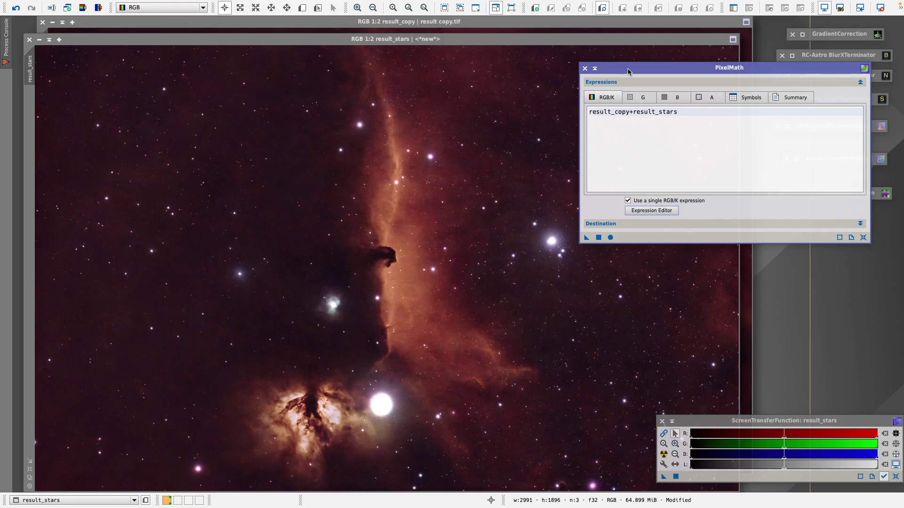
drag(629, 71, 671, 50)
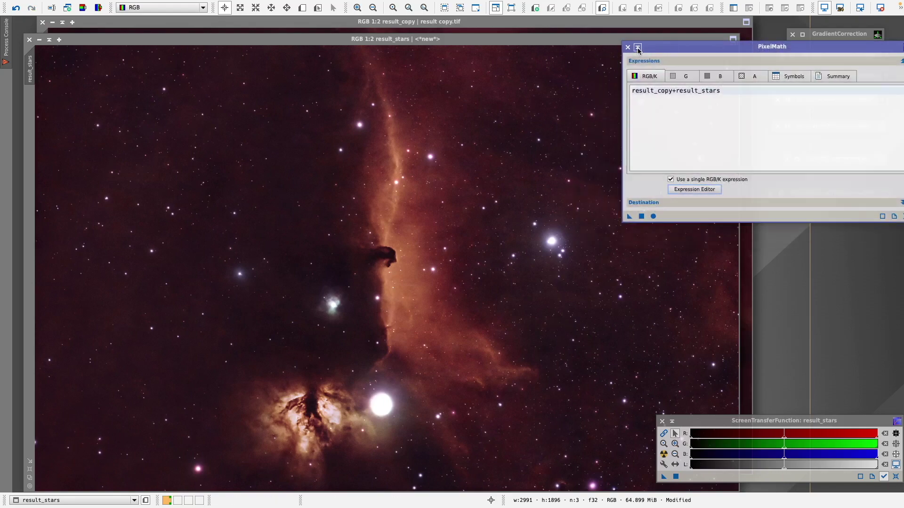
click(638, 47)
drag(761, 134, 826, 222)
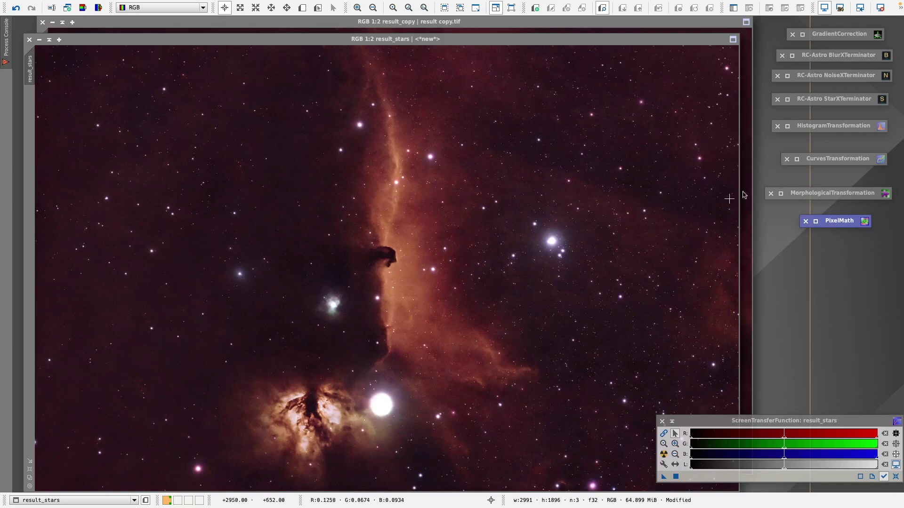
Step: Apply the 0.20 morphological erosion to the combined nebula and stars image, then collapse the process and activate the image window
double_click(820, 195)
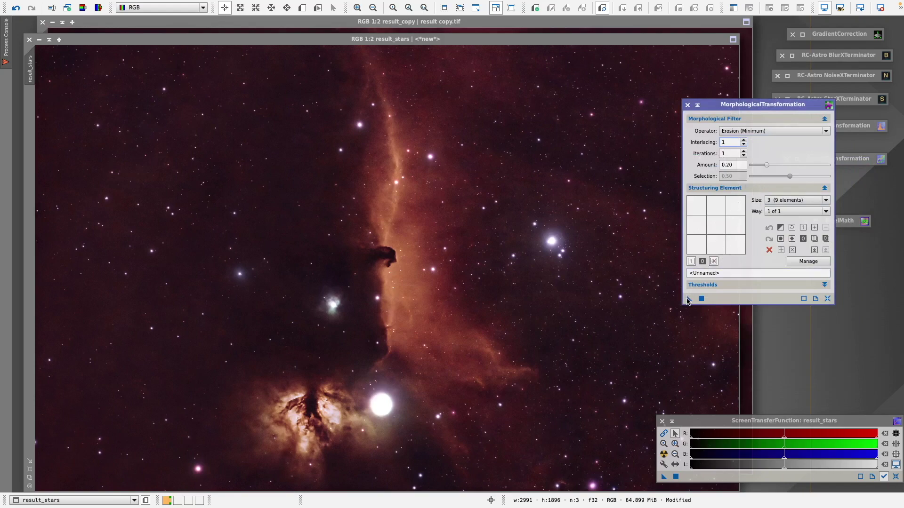
drag(689, 298, 618, 310)
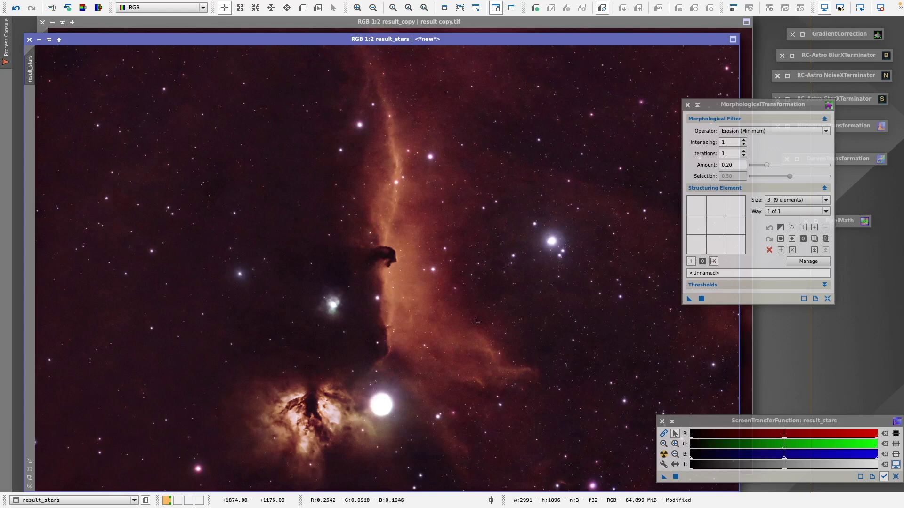
click(697, 105)
click(292, 42)
mouse_move(100, 4)
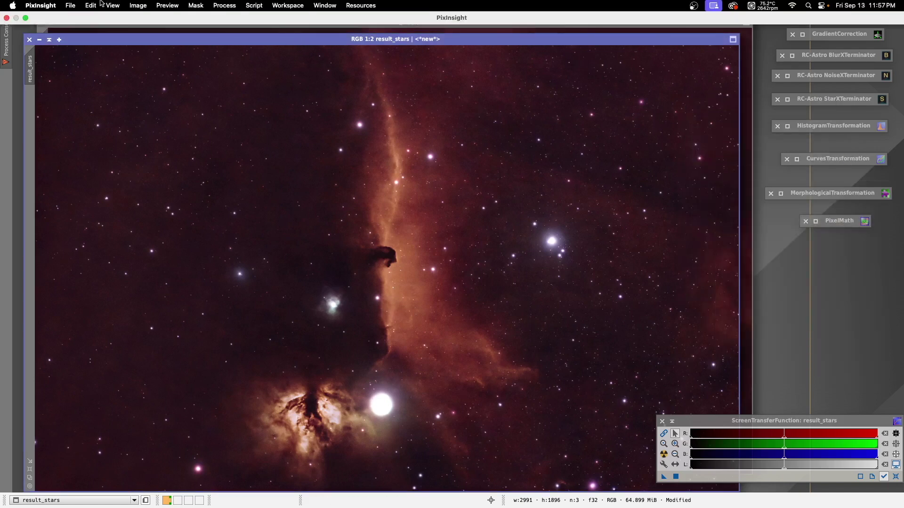
Step: Save the combined result_stars image to the Desktop as the JPEG file result_stars.jpg, with the compression quality raised to maximum
click(71, 6)
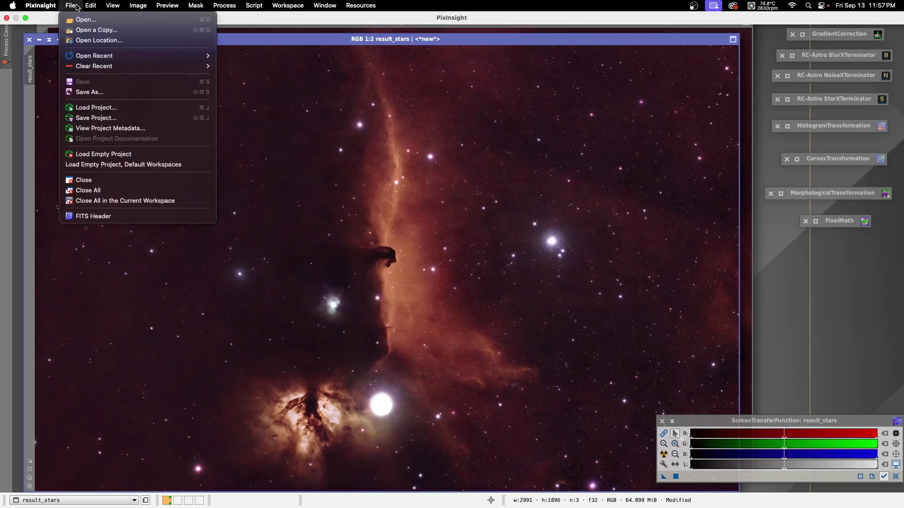
click(93, 94)
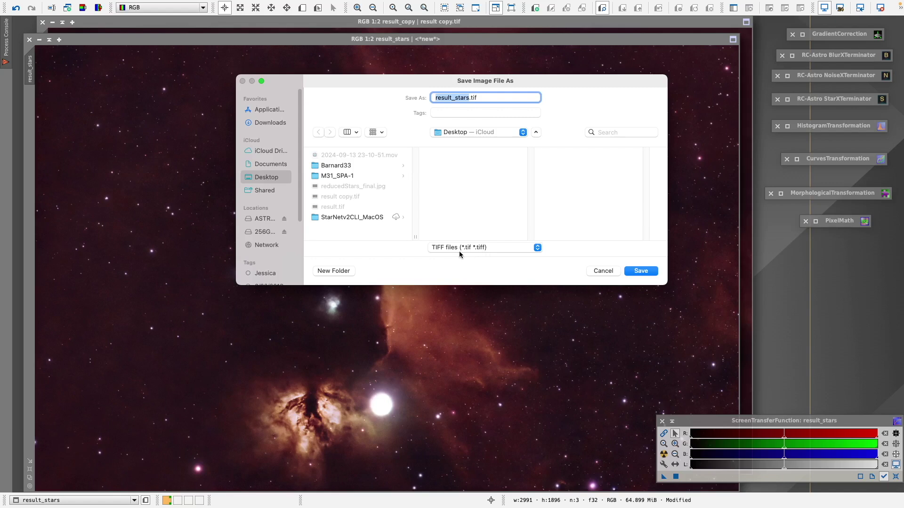
click(538, 248)
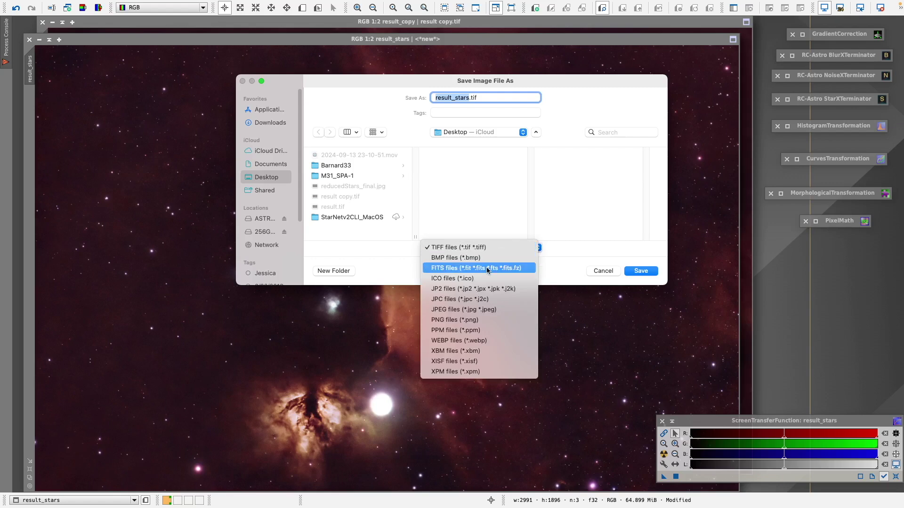
click(468, 311)
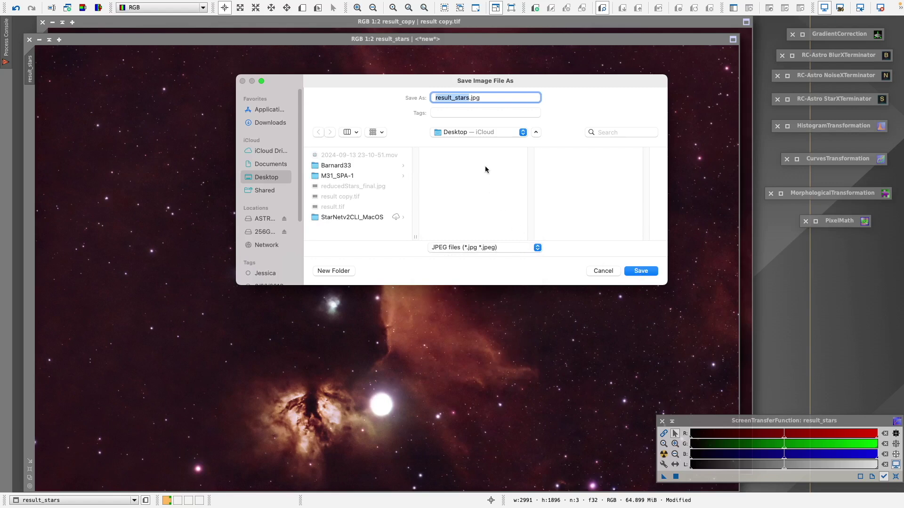
click(647, 272)
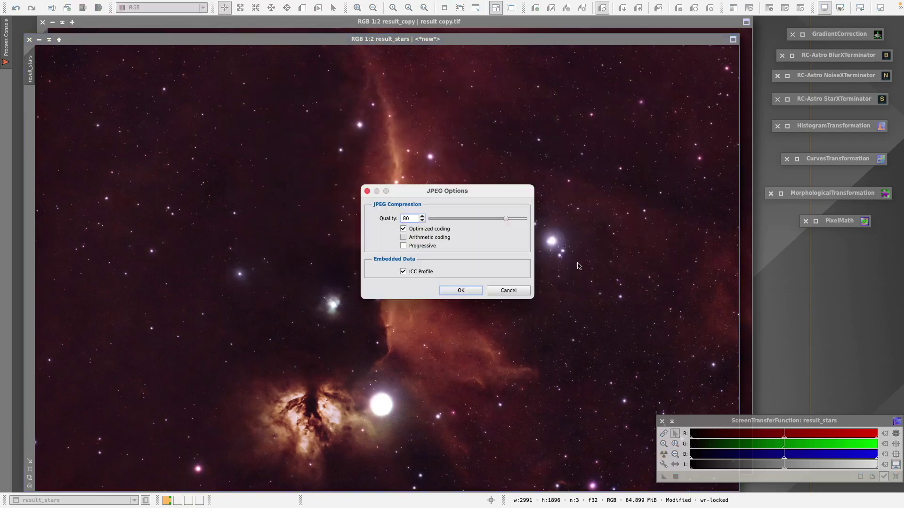
drag(505, 220, 533, 219)
click(470, 289)
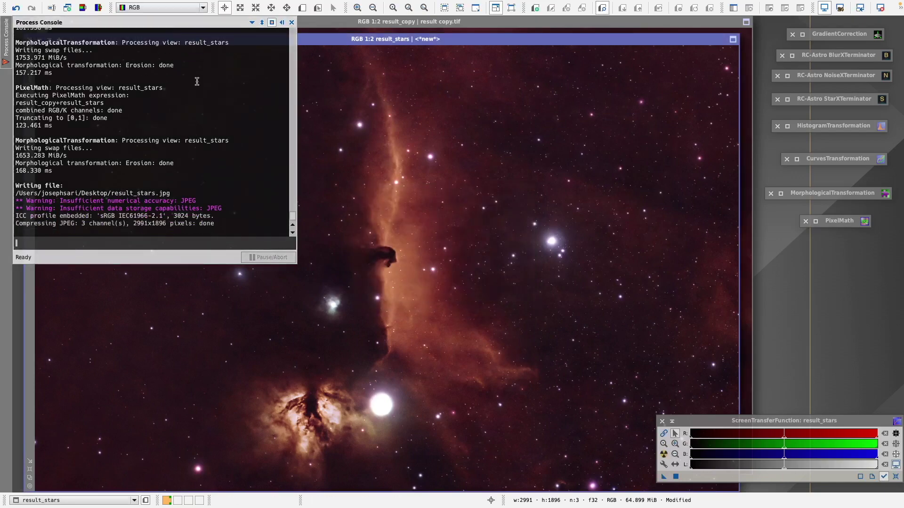
Step: Switch to the desktop space with Photoshop and minimise the Photoshop window to uncover the desktop files
mouse_move(1, 1)
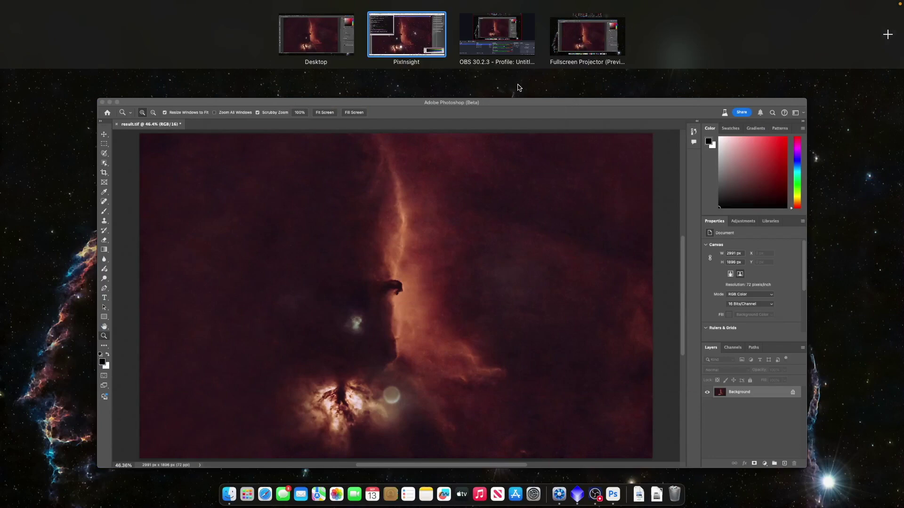
click(461, 128)
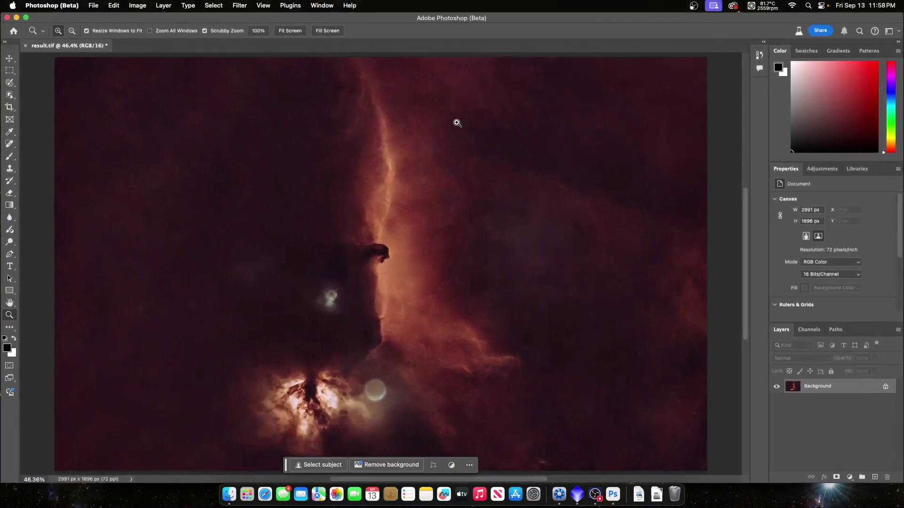
click(16, 18)
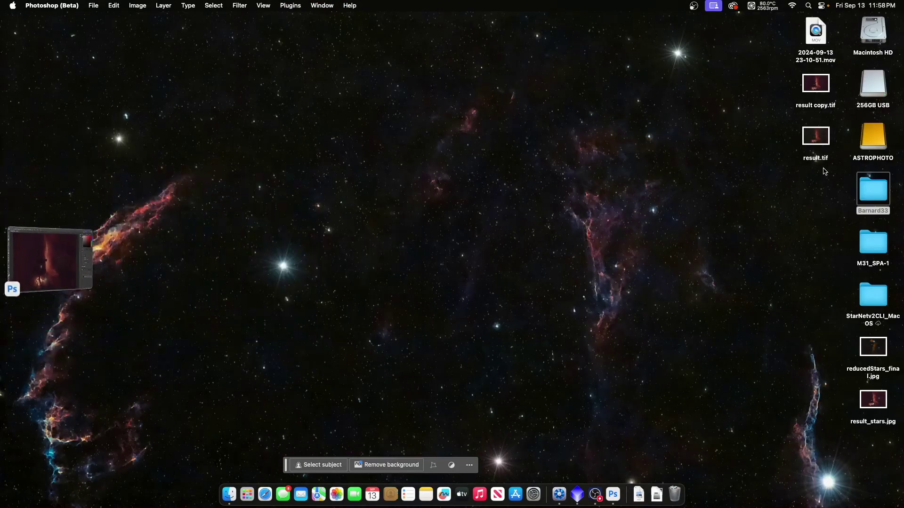
Step: Open result_stars.jpg from the desktop in Preview, inspect the finished nebula image full screen, and close it
double_click(880, 404)
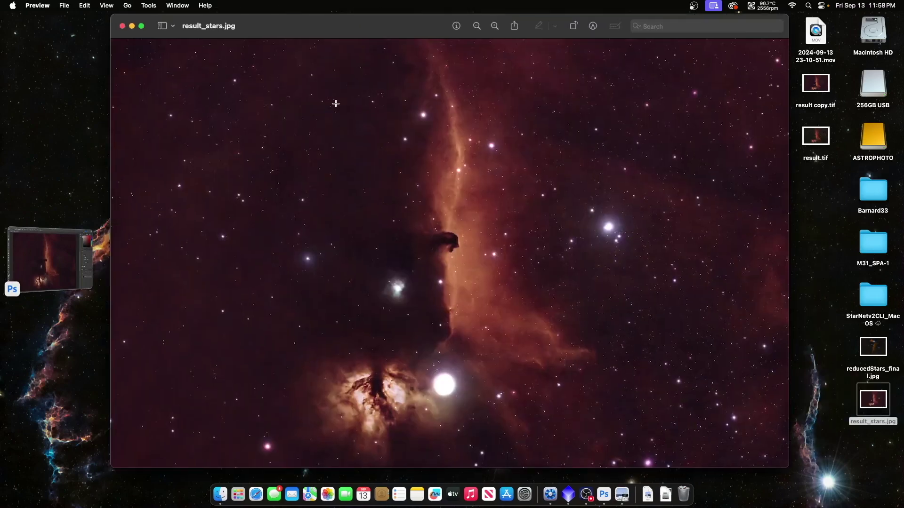
click(142, 26)
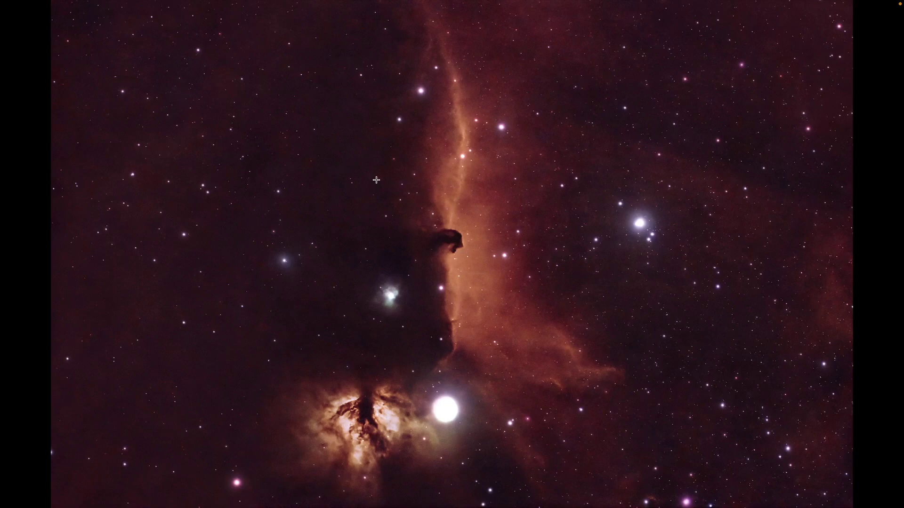
mouse_move(123, 3)
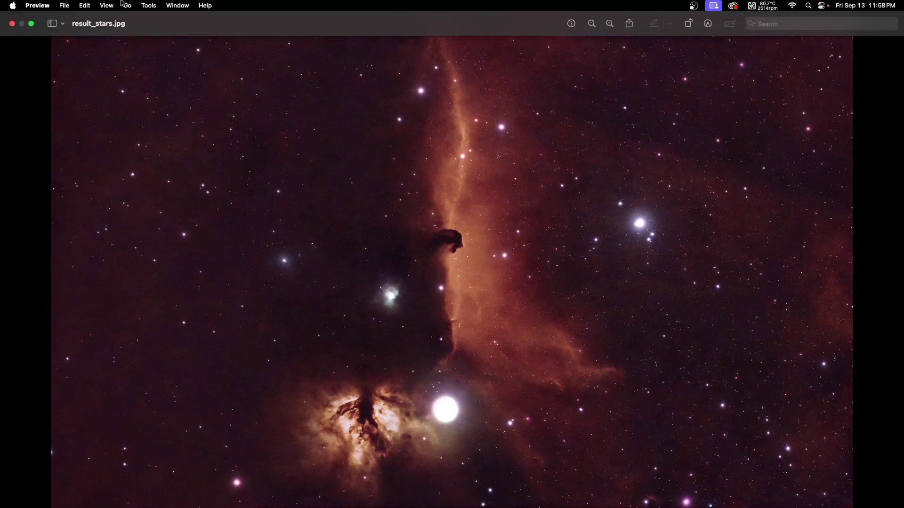
click(12, 23)
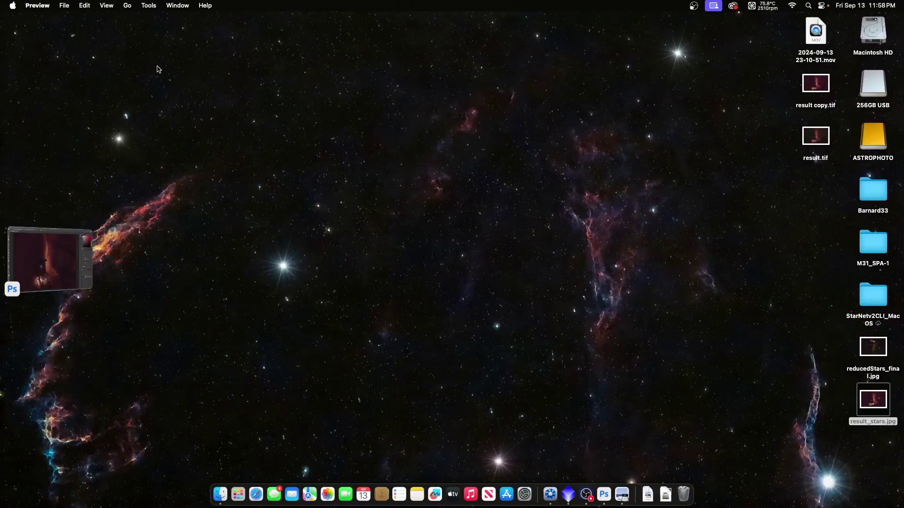